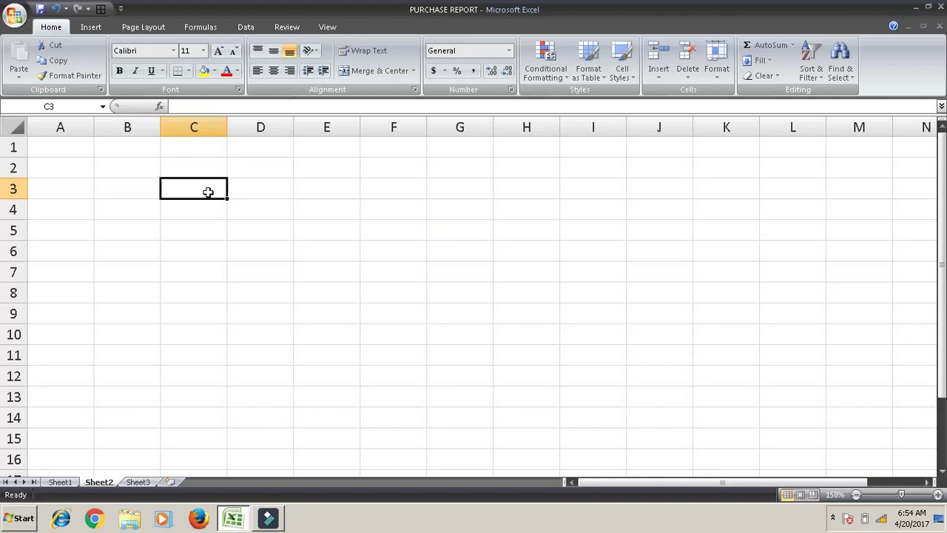
Step: Enter the headers MONTHS in C3 and SALES in D3 on Sheet2
key("BackSpace")
type("MONTHS")
key("Tab")
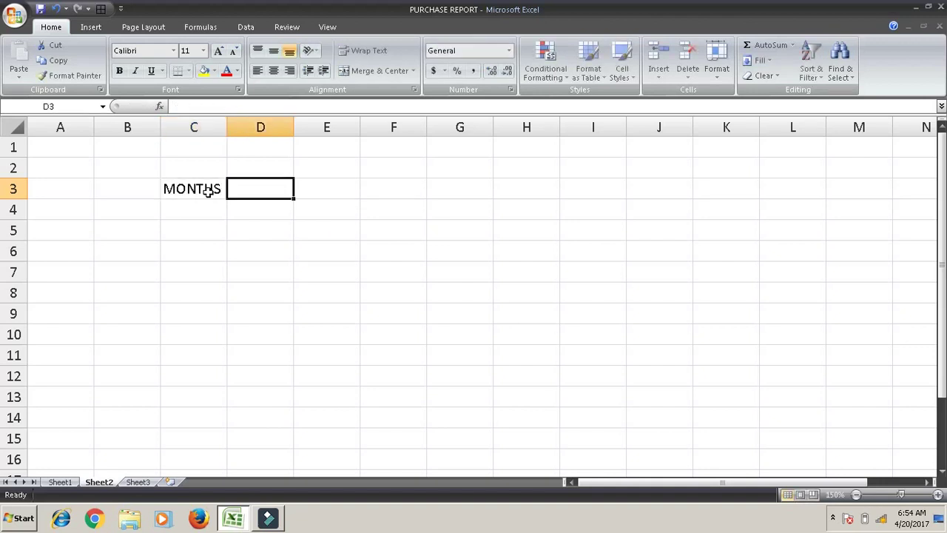
type("SALES")
key("Return")
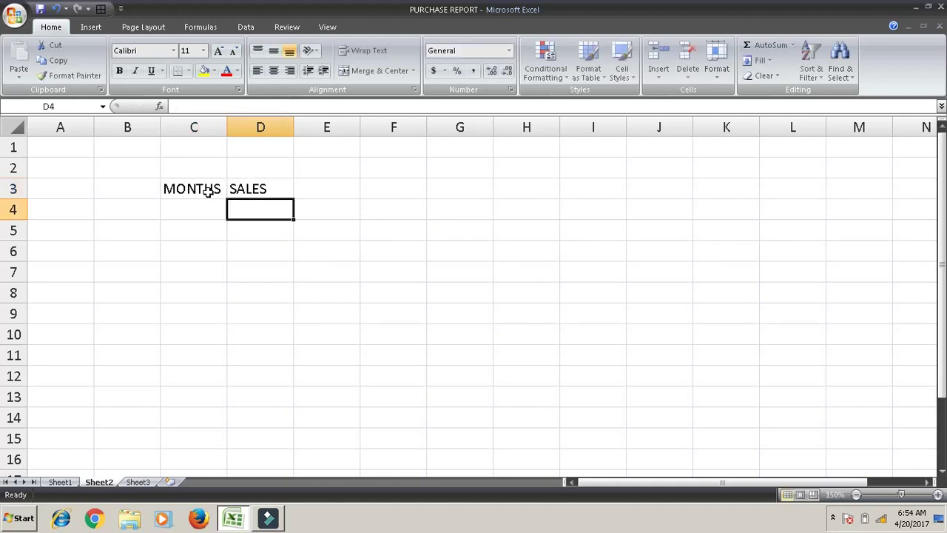
Step: Enter JAN in C4 and fill the month series down to JUN in C9
key("Left")
type("JAN")
key("Return")
key("Up")
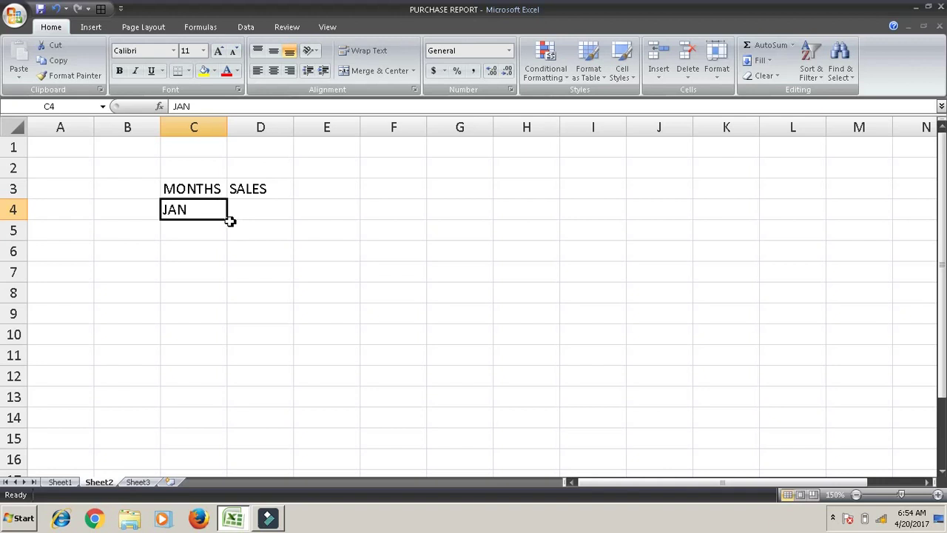
left_click_drag(228, 221, 230, 329)
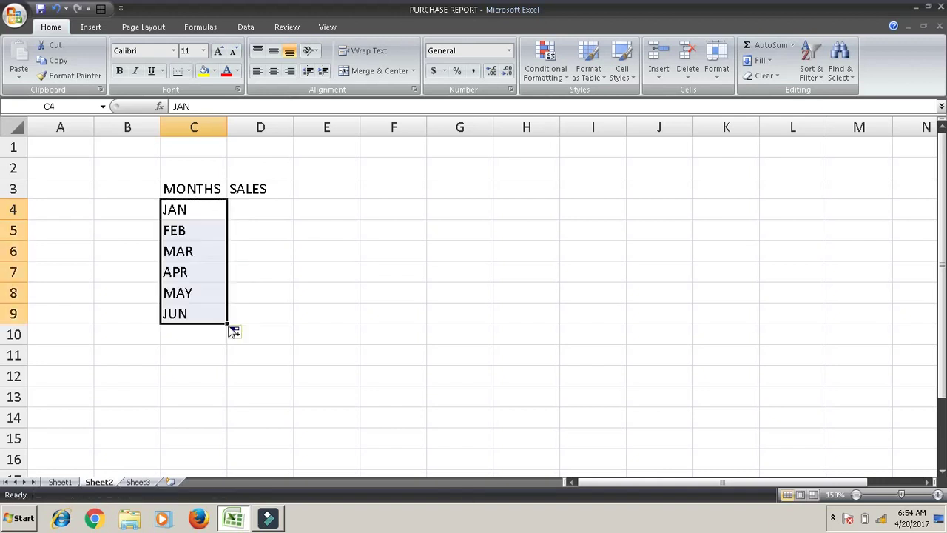
Step: Enter the sales figures 4512, 1245, 1254, 3654, 3256 and 1546 in D4 through D9
left_click(260, 210)
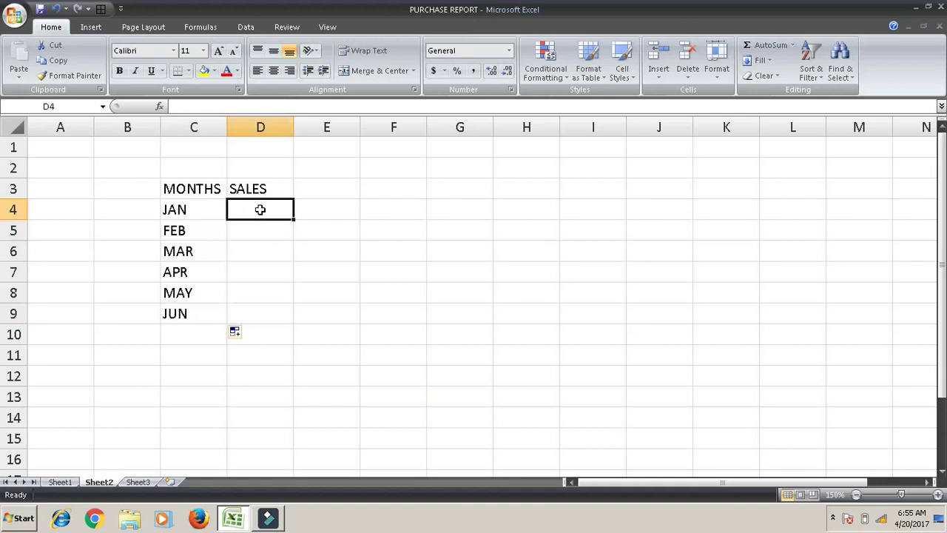
type("4512")
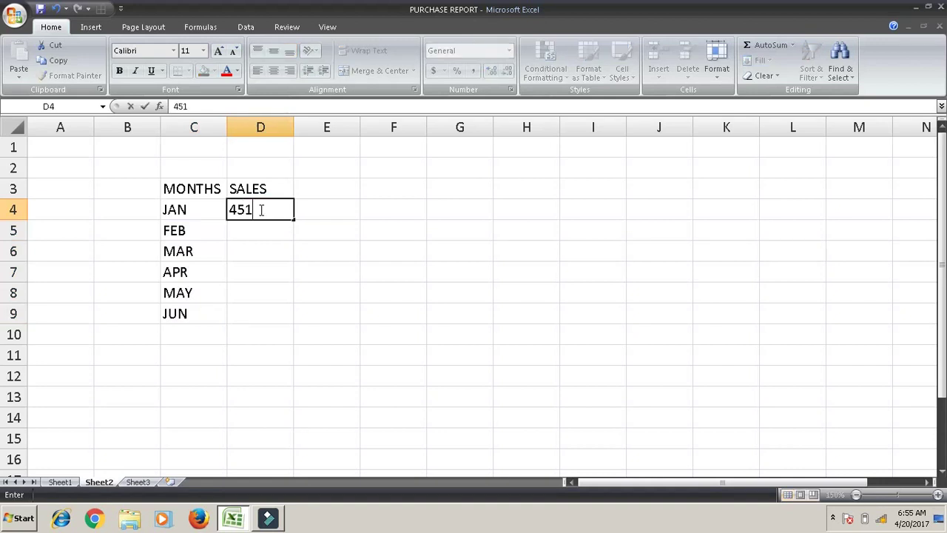
key("Return")
type("1245")
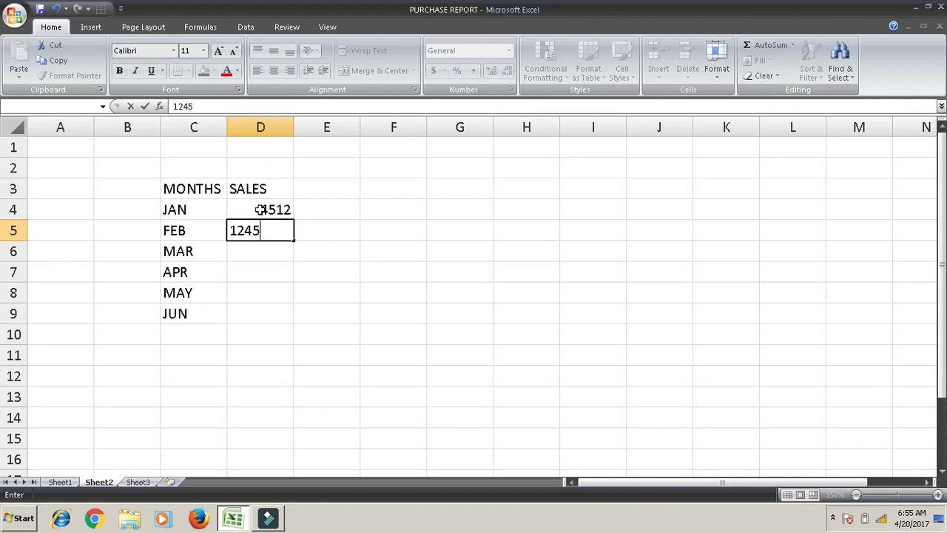
key("Return")
type("1254")
key("Return")
type("3654")
key("Return")
type("32564")
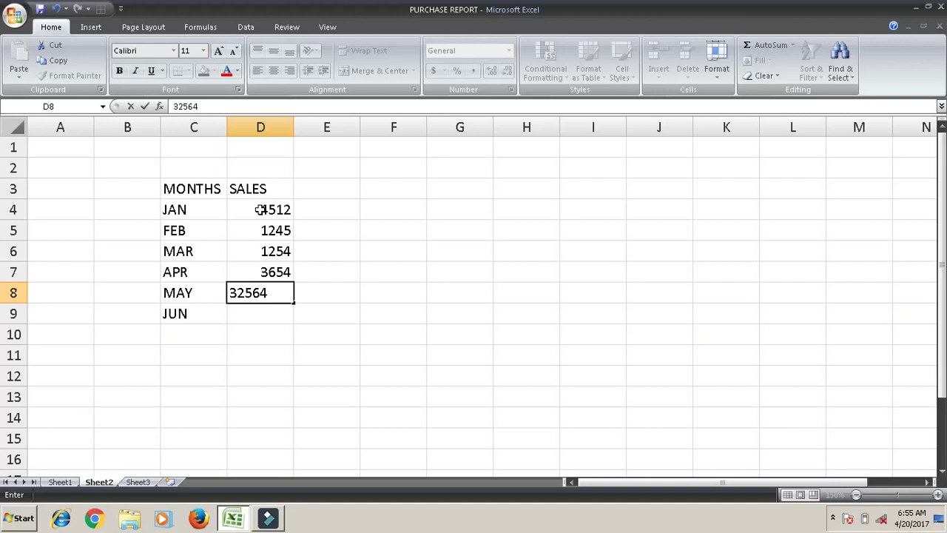
key("BackSpace")
key("Return")
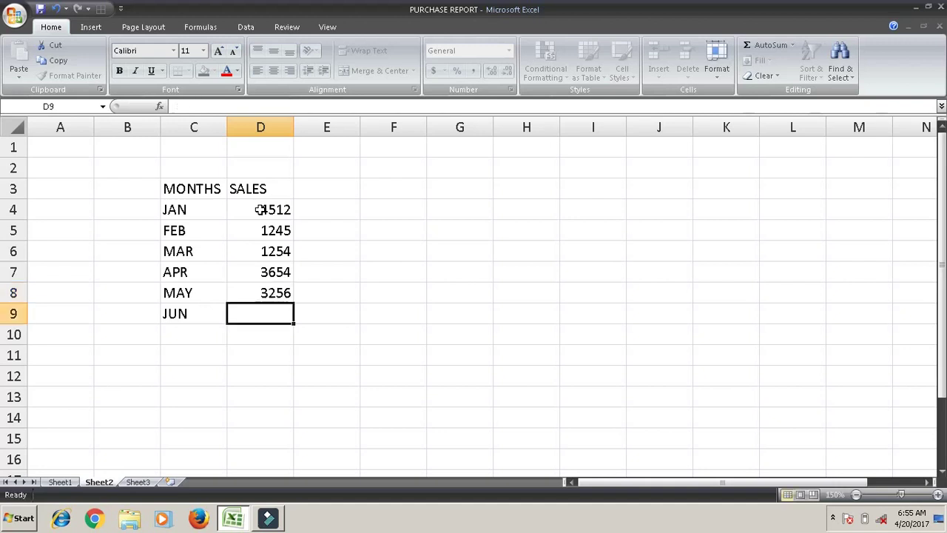
type("1546")
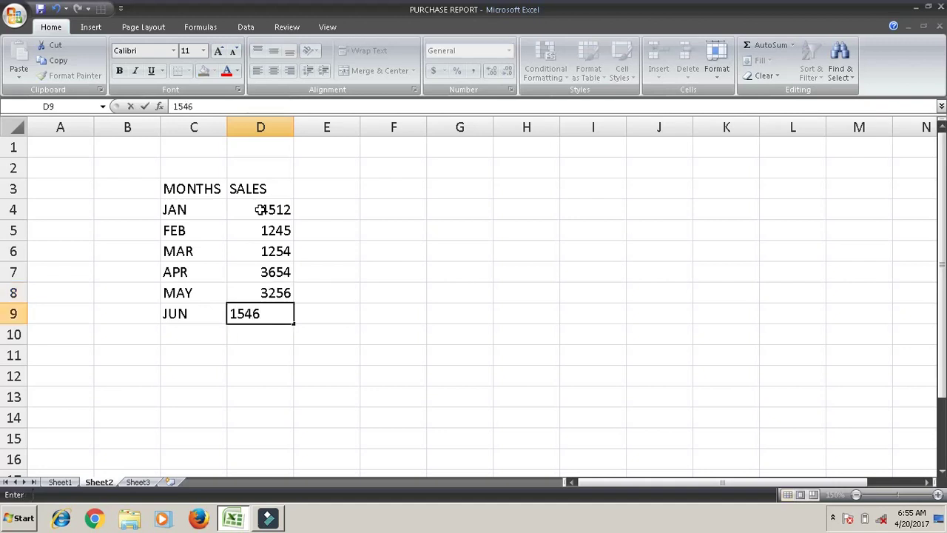
key("Return")
Step: Insert a 2-D clustered column chart from C3:D9 and move it clear of the data, starting at column F
key("Up")
key("Up")
key("Up")
key("Up")
key("Up")
key("Up")
key("Up")
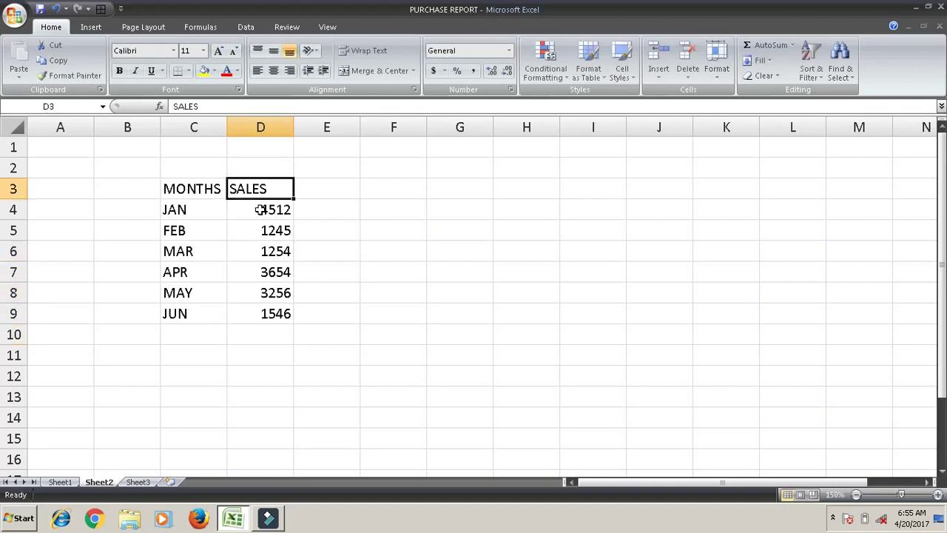
key("Left")
key("shift+Right")
key("shift+Down")
key("shift+Down")
key("shift+Down")
key("shift+Down")
key("shift+Down")
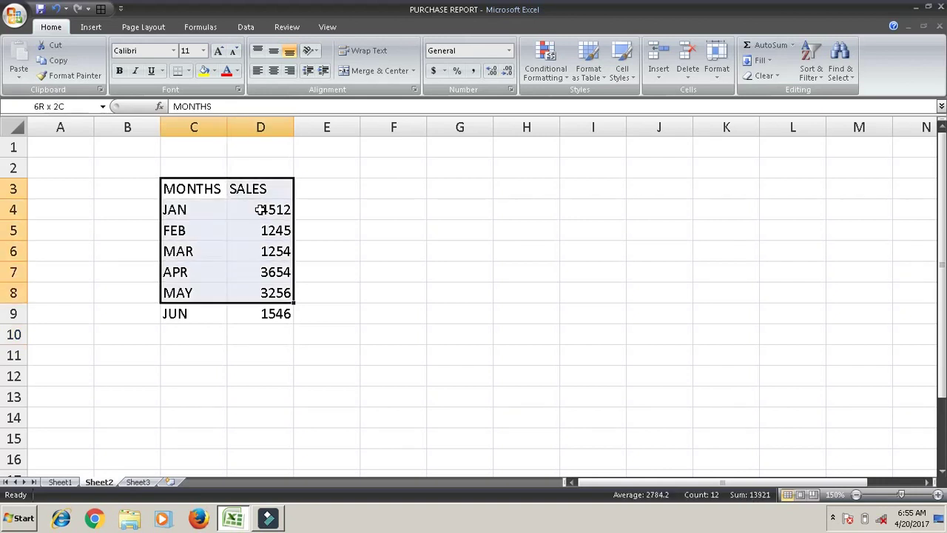
key("shift+Down")
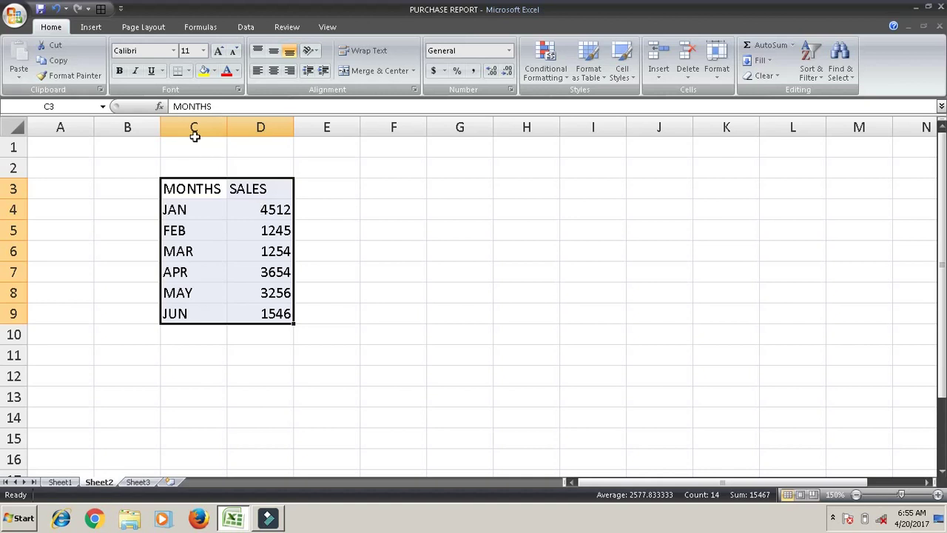
left_click(92, 28)
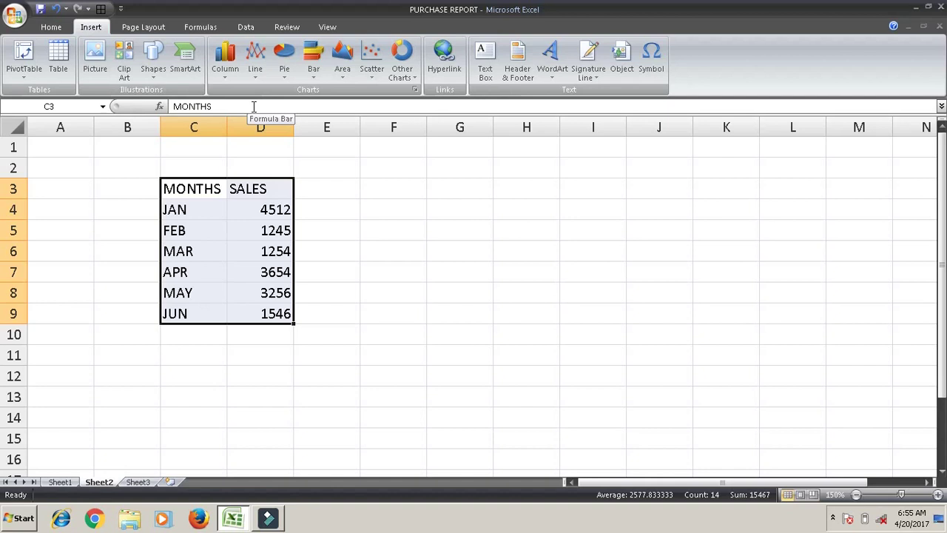
left_click(230, 73)
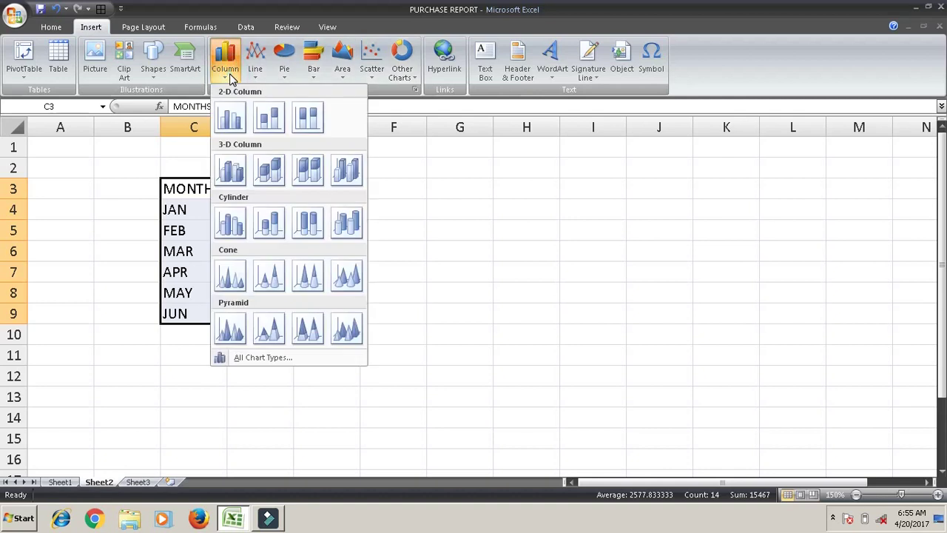
left_click(233, 118)
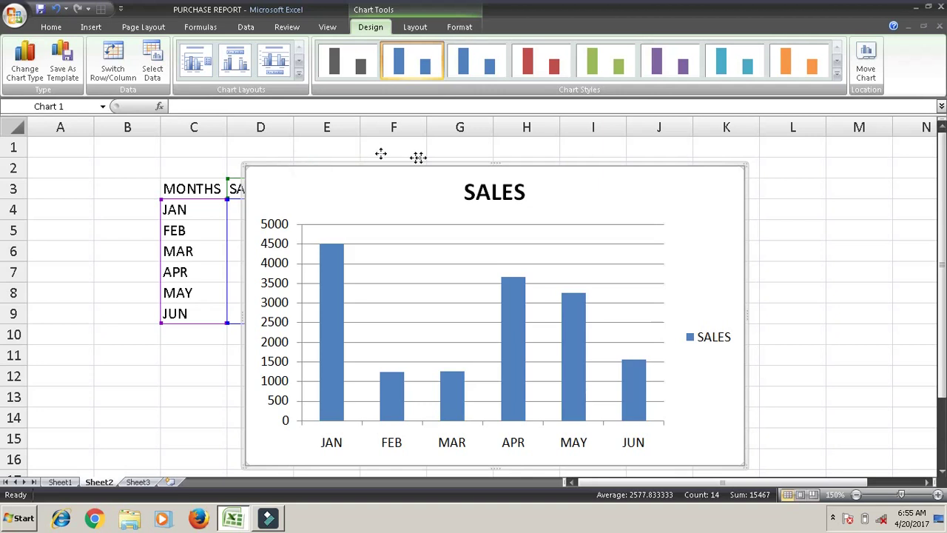
left_click_drag(418, 157, 426, 160)
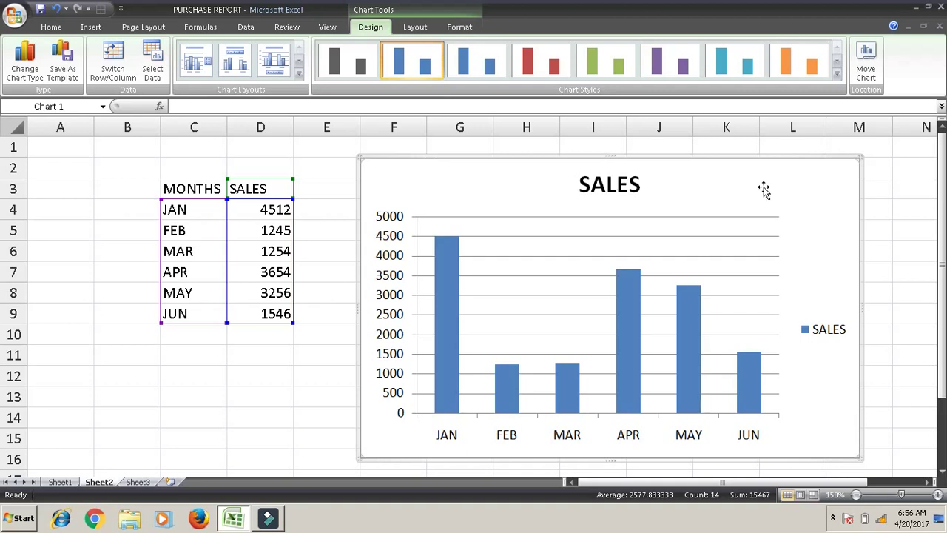
Step: Try the bevelled orange, teal, purple and green chart styles, and settle on the bevelled red style
left_click(836, 75)
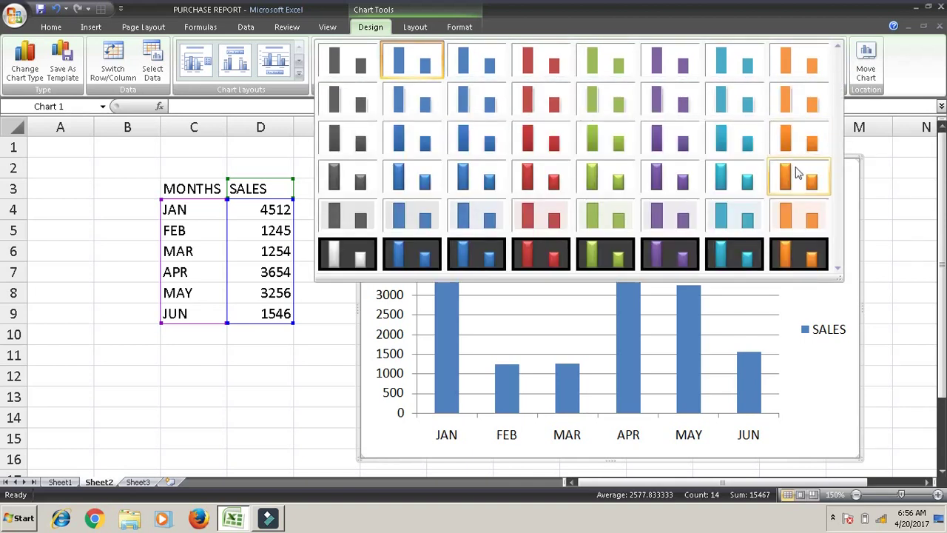
left_click(797, 173)
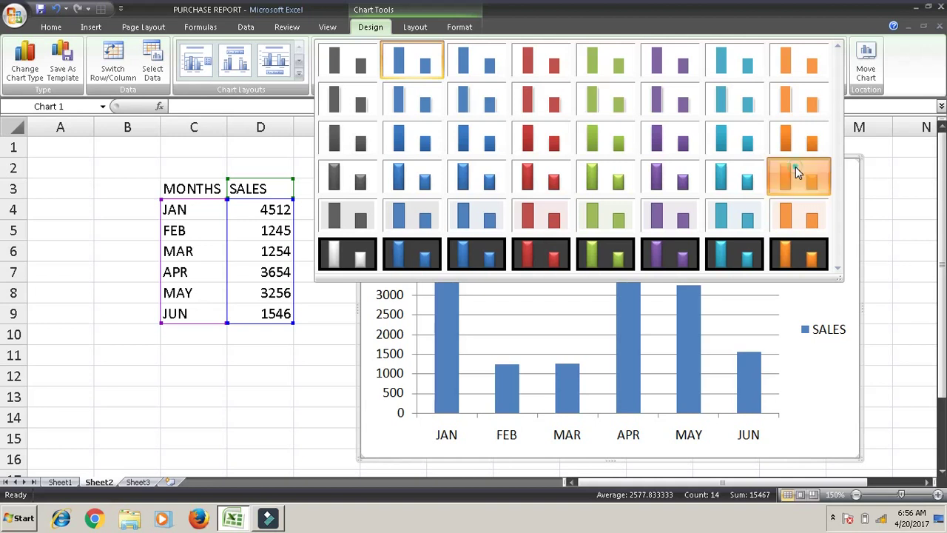
left_click(727, 68)
left_click(655, 75)
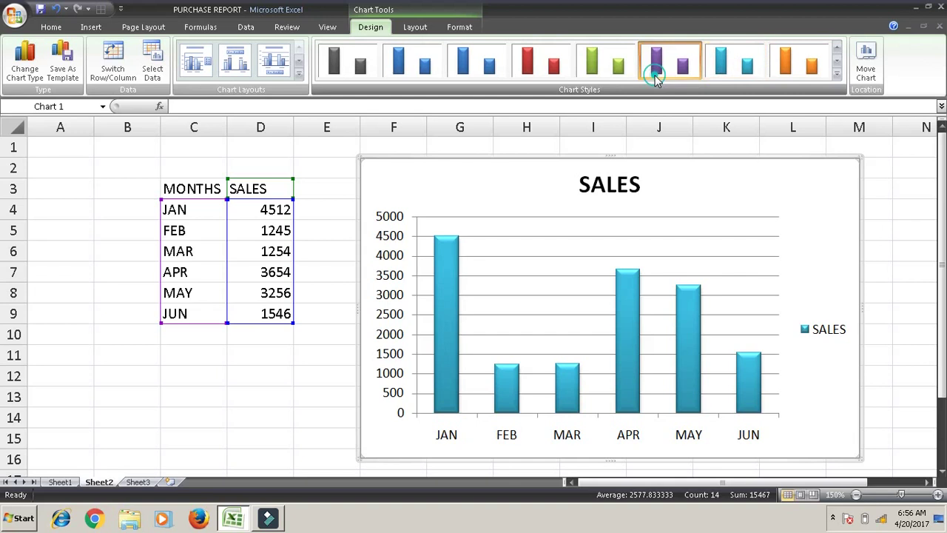
left_click(621, 72)
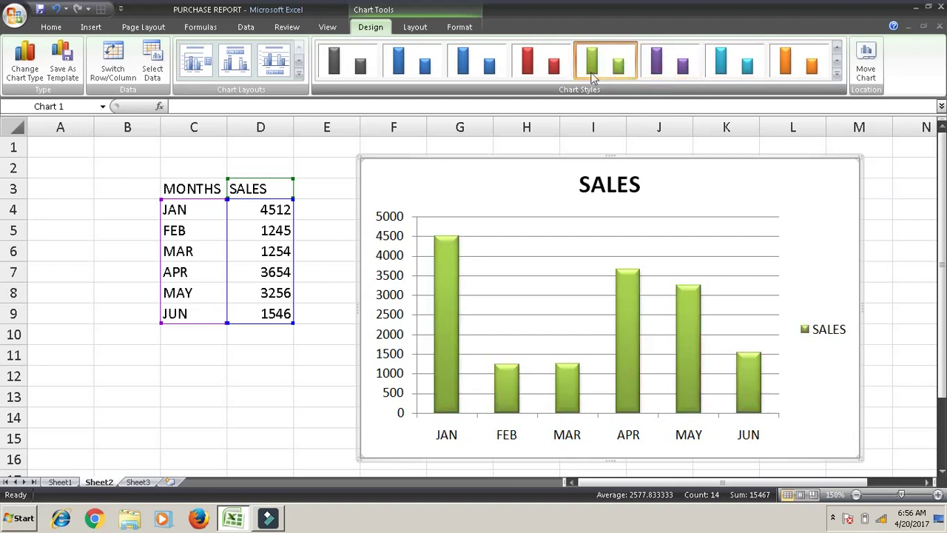
left_click(560, 71)
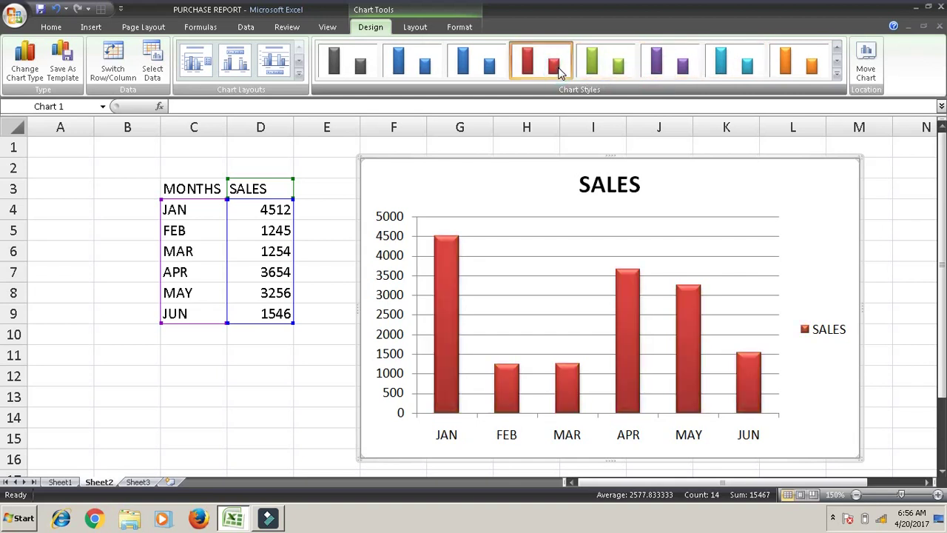
Step: Try chart layouts 1, 2 and 3 on the sales chart
left_click(298, 74)
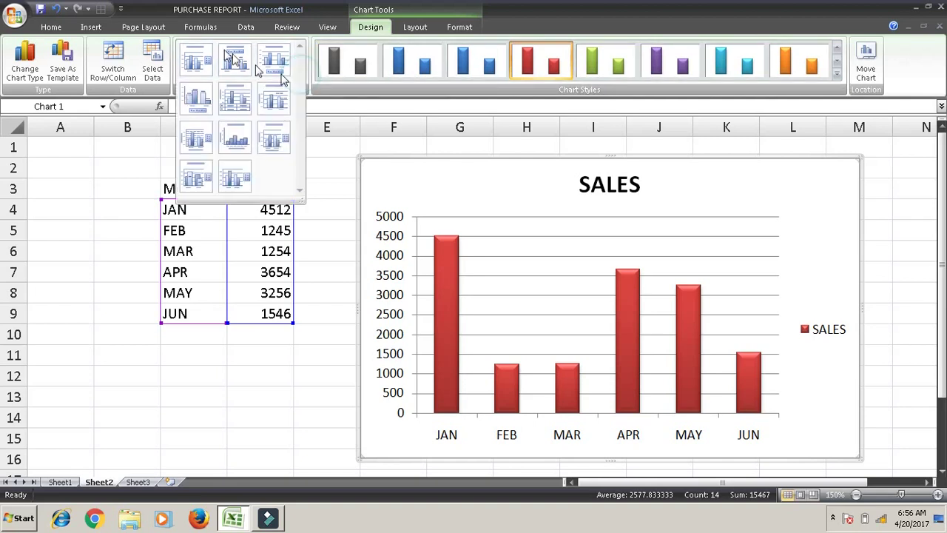
left_click(198, 59)
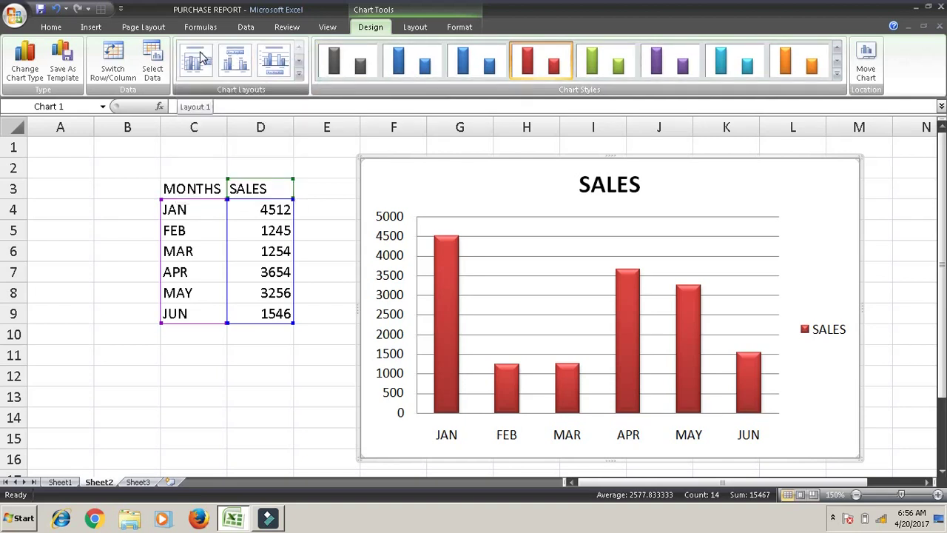
left_click(241, 56)
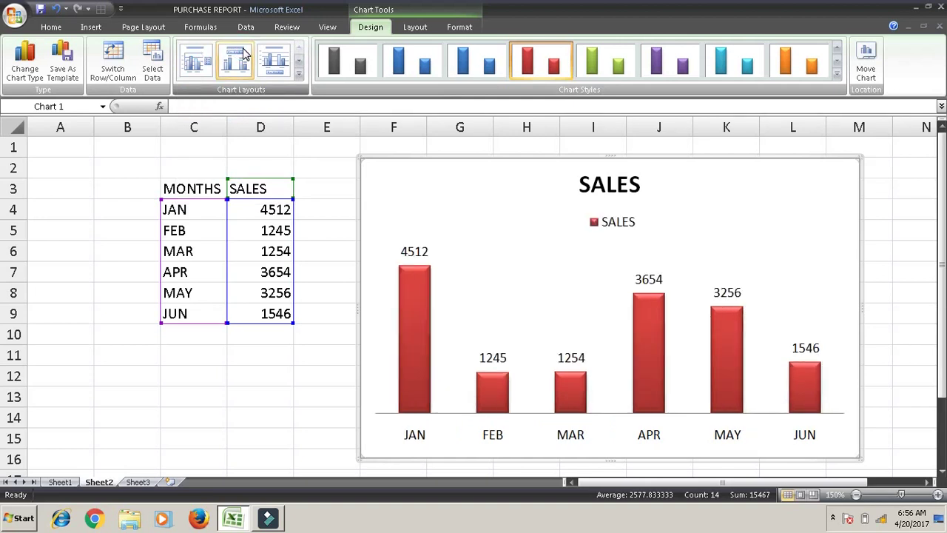
left_click(274, 67)
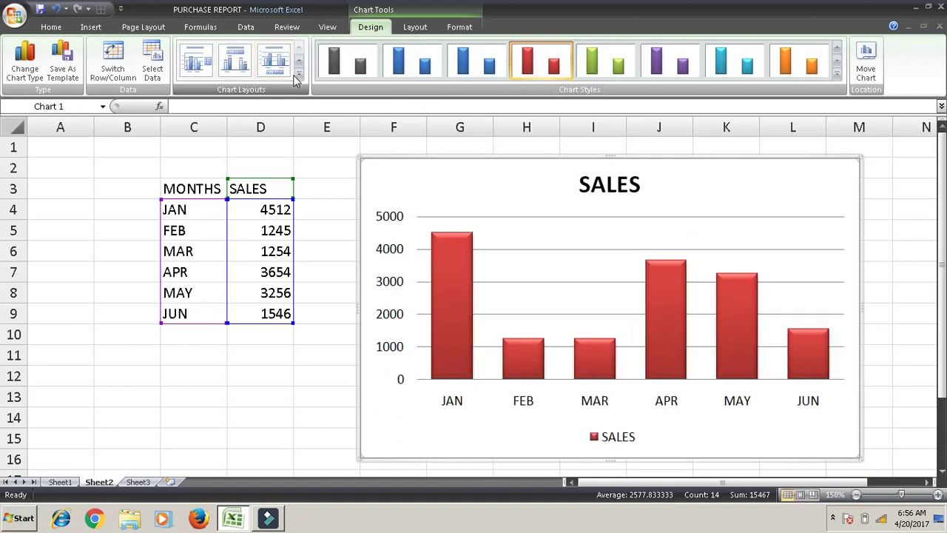
Step: Try chart layouts 6, 5 and 4 on the sales chart
left_click(298, 75)
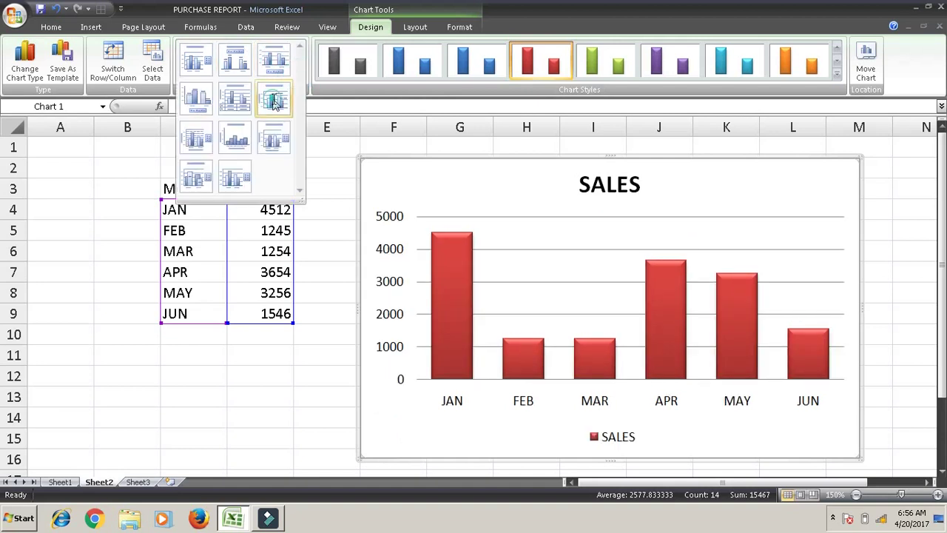
left_click(274, 99)
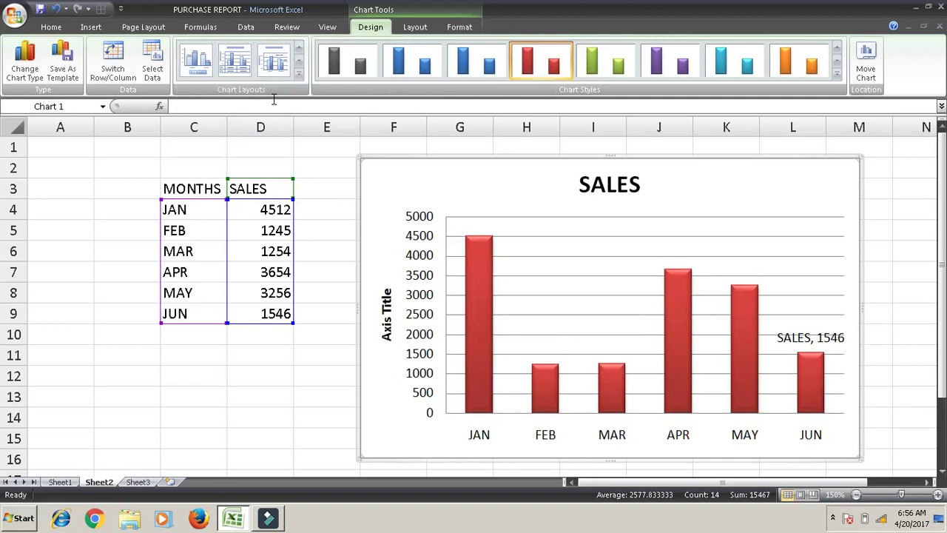
left_click(238, 69)
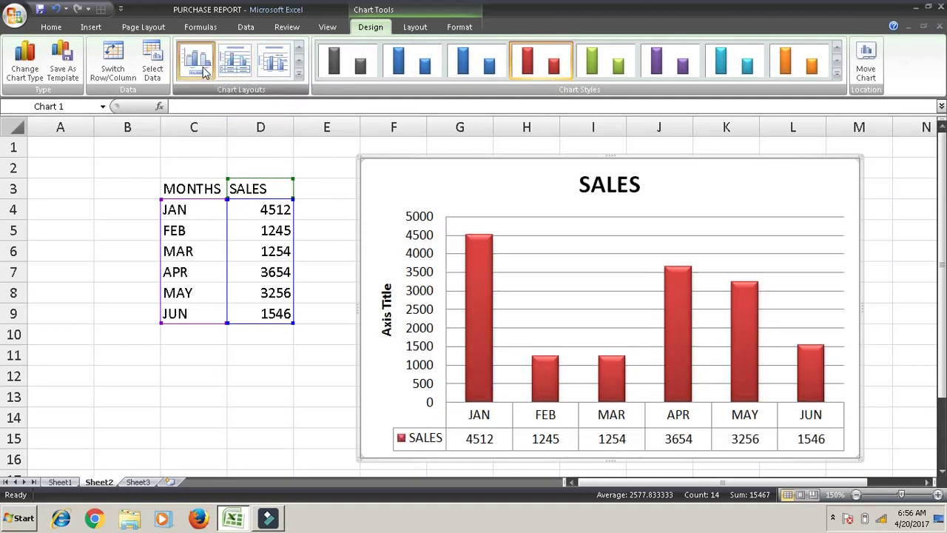
left_click(206, 71)
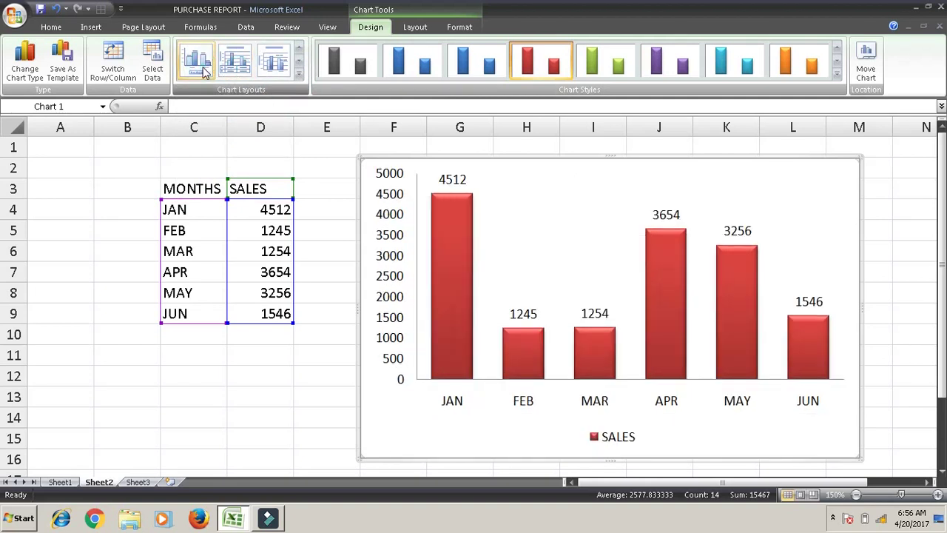
Step: Try chart layouts 9, 8 and 7 on the sales chart
left_click(299, 74)
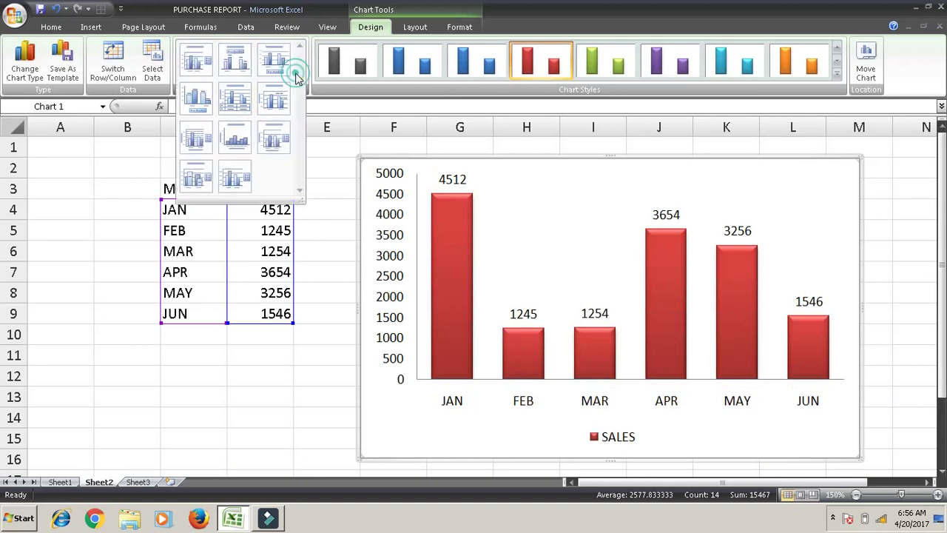
left_click(274, 133)
left_click(229, 70)
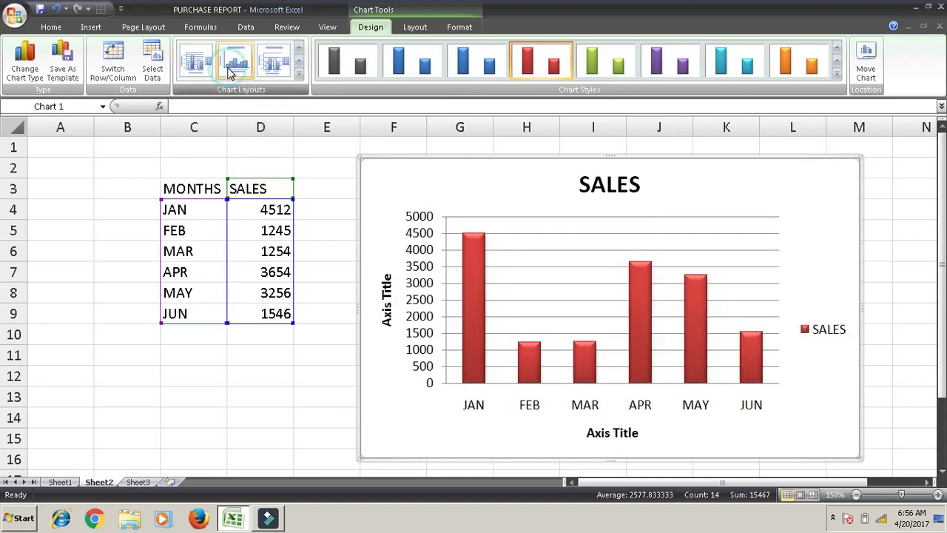
left_click(190, 76)
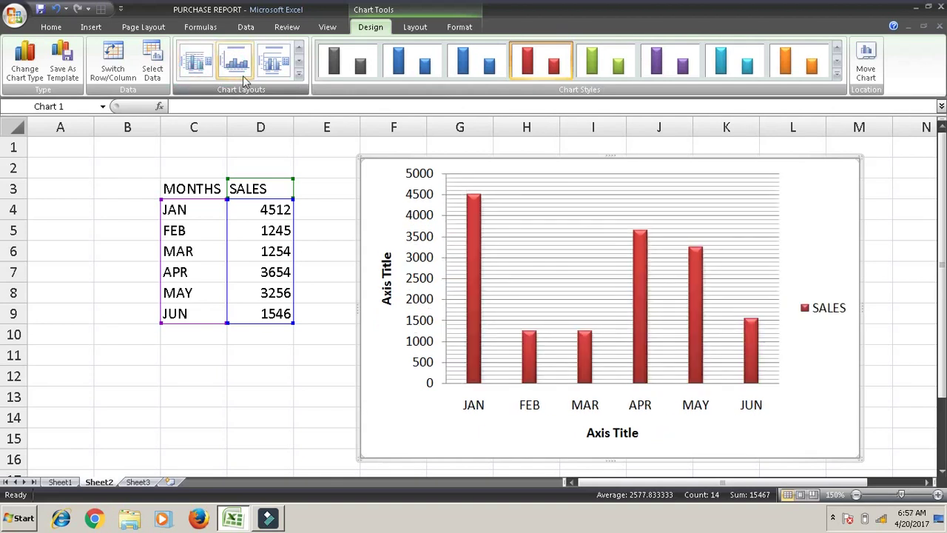
Step: Apply Layout 11 to the sales chart, with horizontal gridlines, a legend and no chart title
left_click(301, 75)
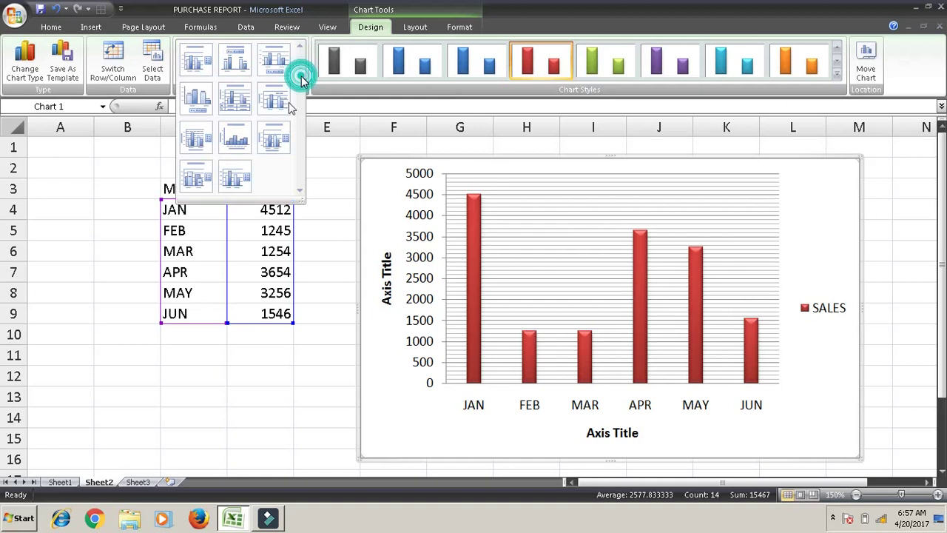
left_click(236, 165)
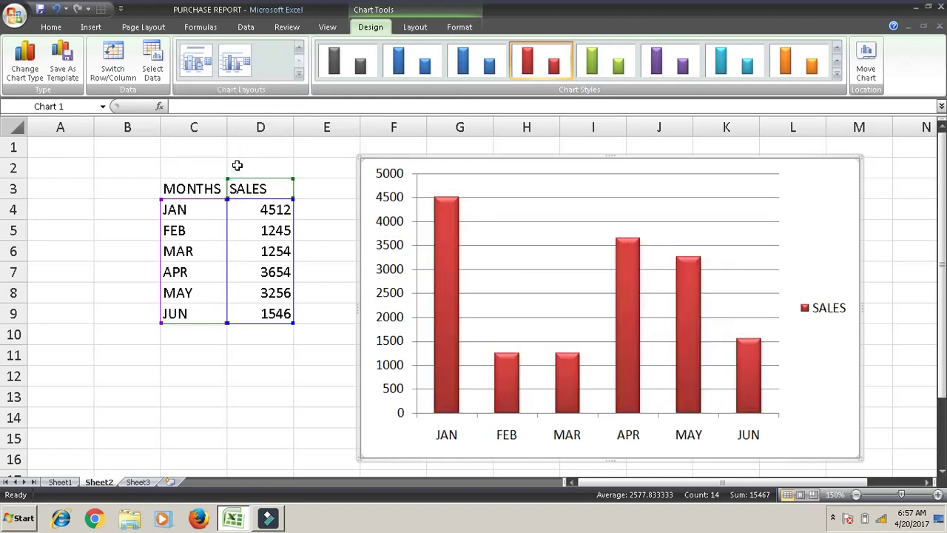
Step: Try Layout 10 on the sales chart and replace it with Layout 1
left_click(197, 68)
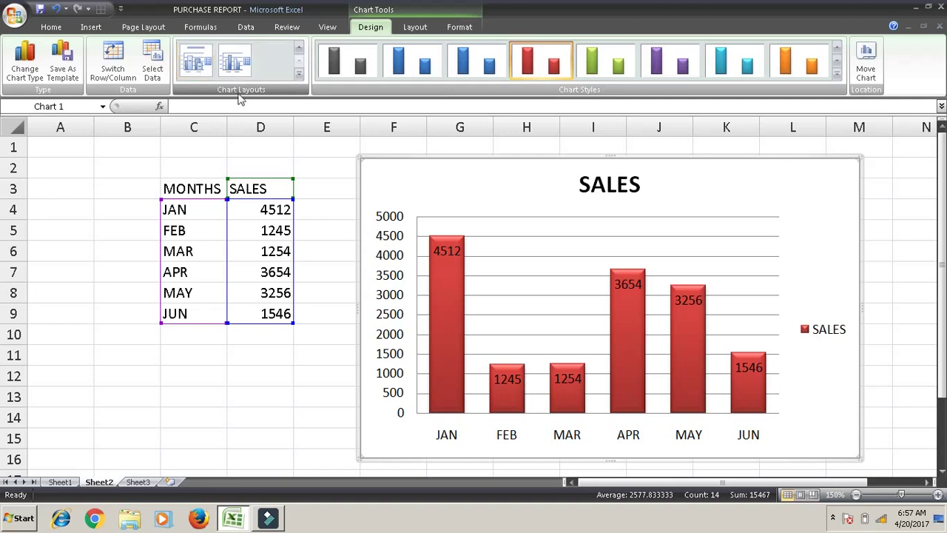
left_click(301, 74)
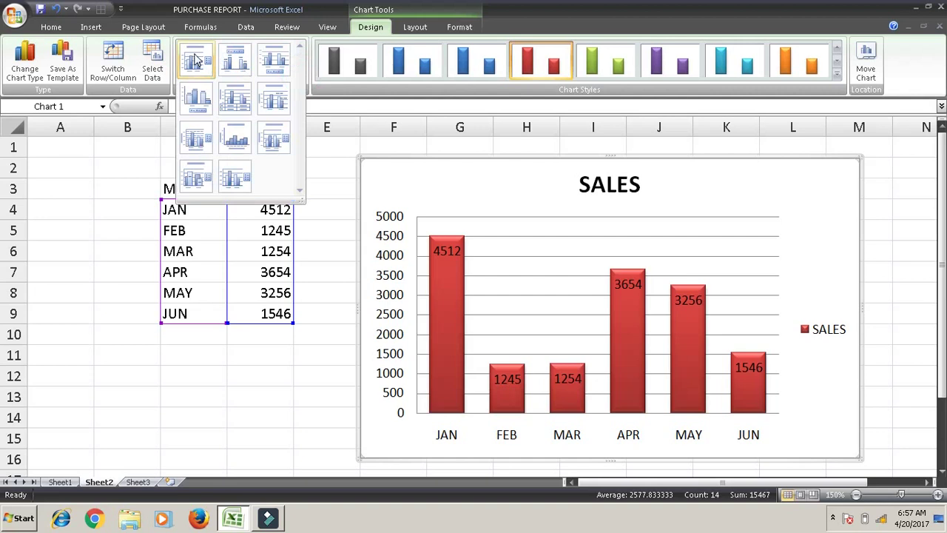
left_click(195, 59)
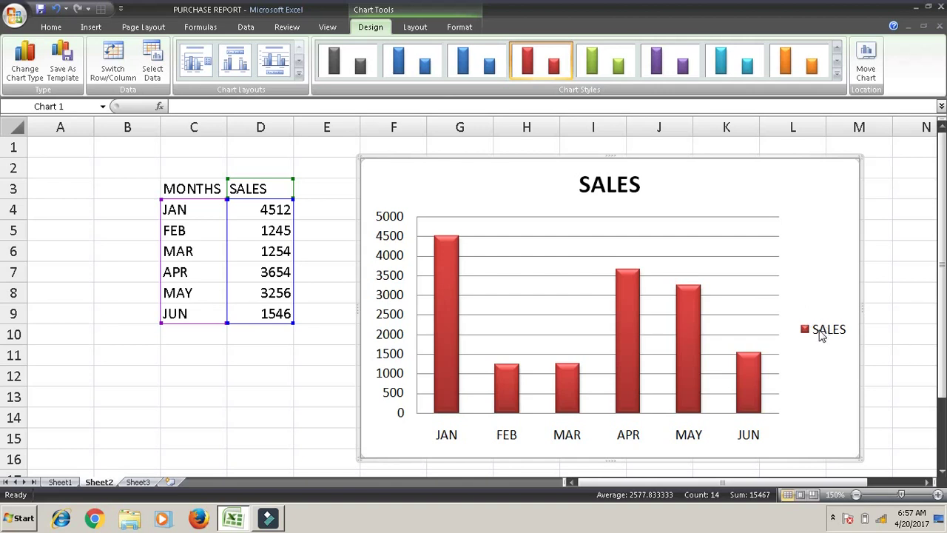
Step: Delete the SALES legend from the sales chart
left_click(821, 333)
key("Delete")
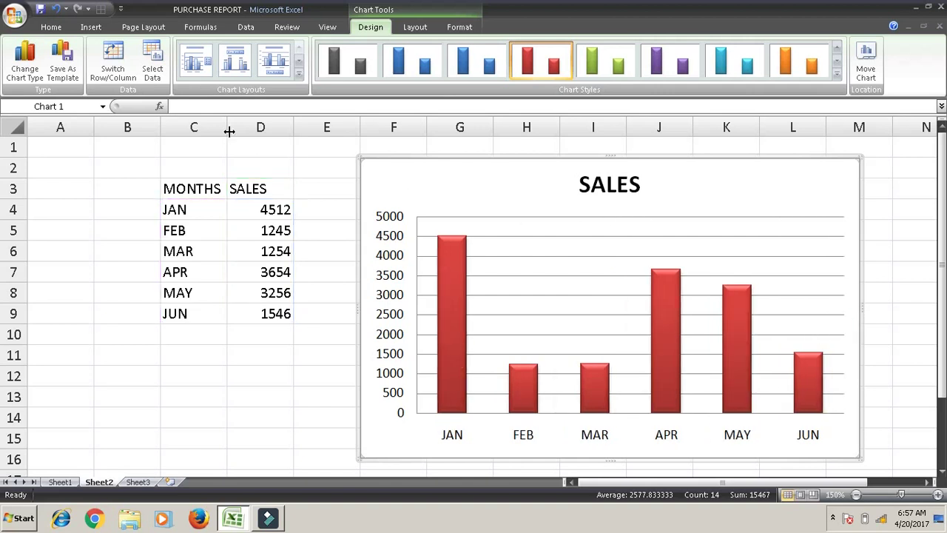
Step: Change the sales chart's data range to C3:D6 on Sheet2 so it plots only JAN to MAR
left_click(153, 72)
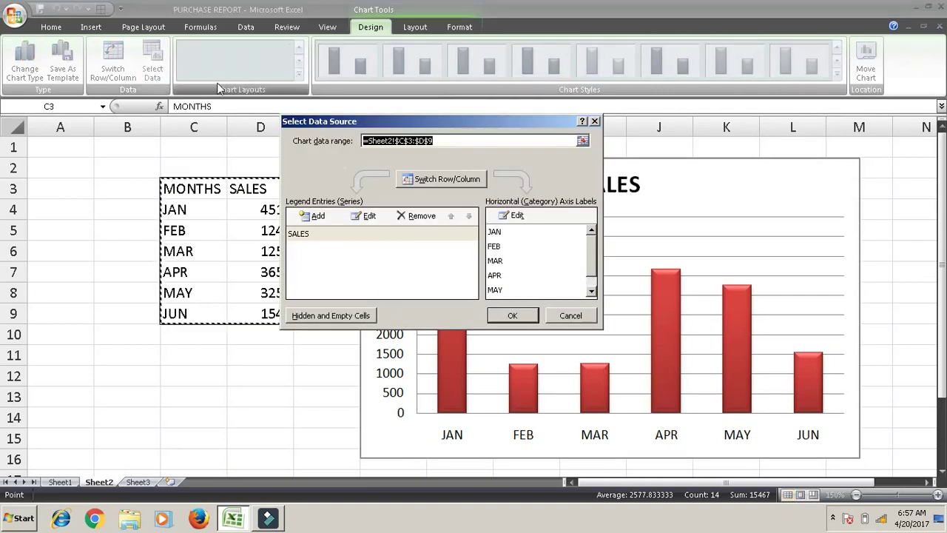
left_click_drag(319, 119, 450, 130)
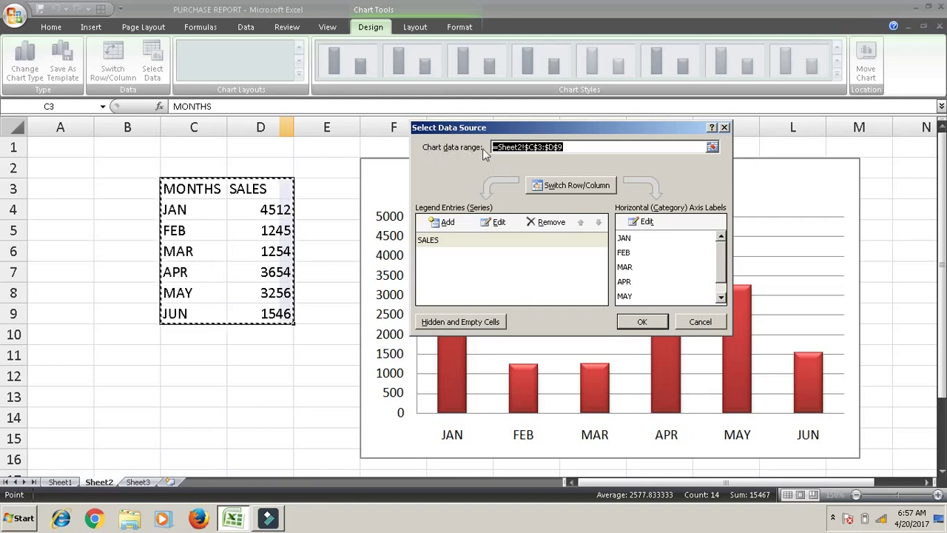
left_click(572, 148)
key("BackSpace")
key("BackSpace")
key("BackSpace")
key("BackSpace")
key("BackSpace")
key("BackSpace")
key("BackSpace")
key("BackSpace")
key("BackSpace")
key("BackSpace")
key("BackSpace")
key("BackSpace")
key("BackSpace")
key("BackSpace")
key("BackSpace")
key("BackSpace")
key("BackSpace")
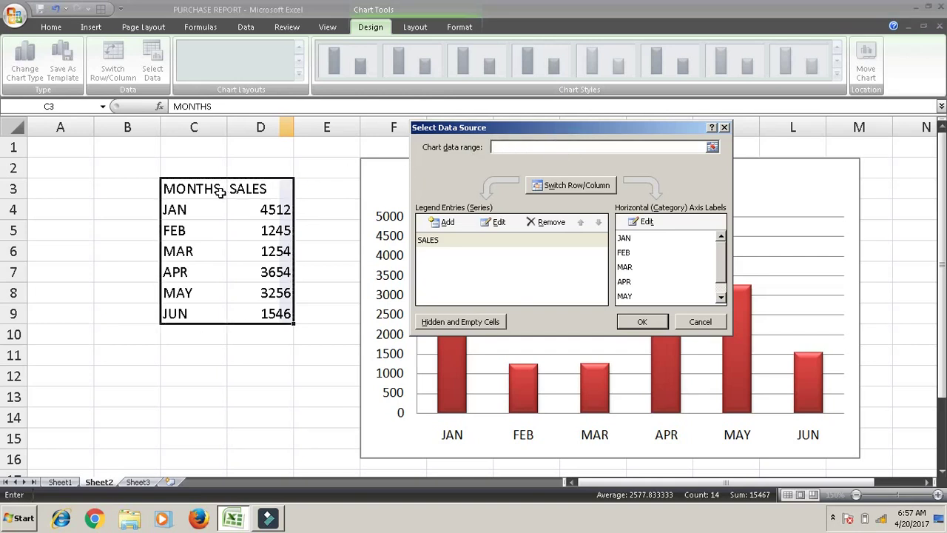
left_click_drag(206, 189, 252, 251)
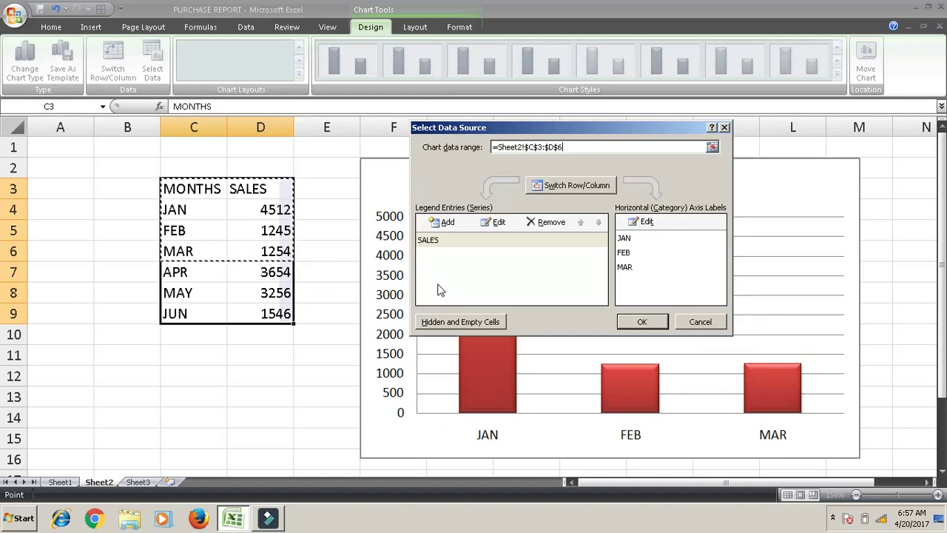
left_click(634, 321)
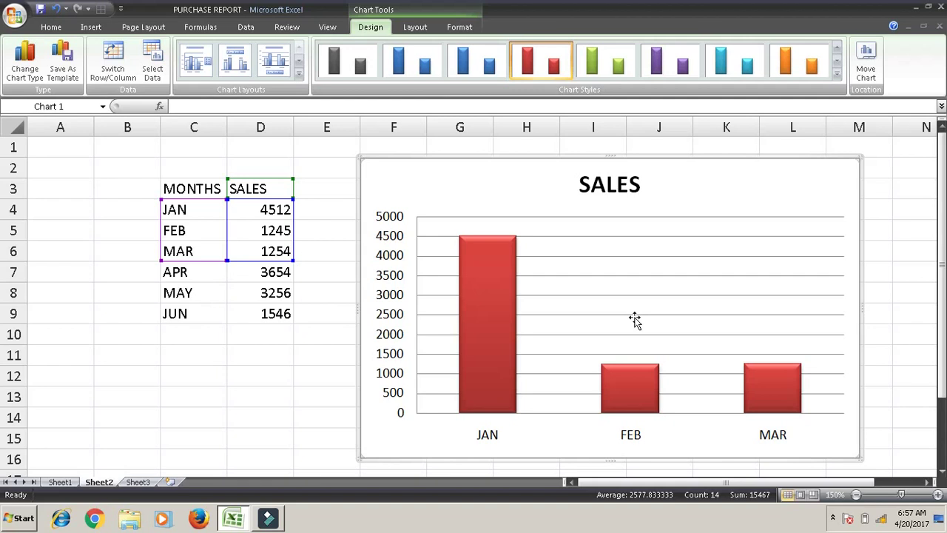
Step: Set the sales chart's data range to C3:D9 on Sheet2 to plot JAN to JUN
left_click(153, 63)
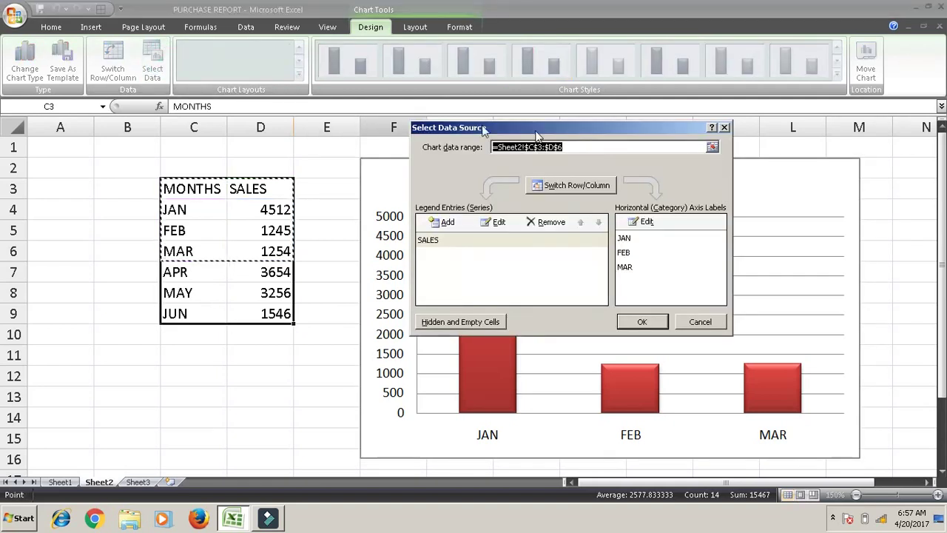
key("Delete")
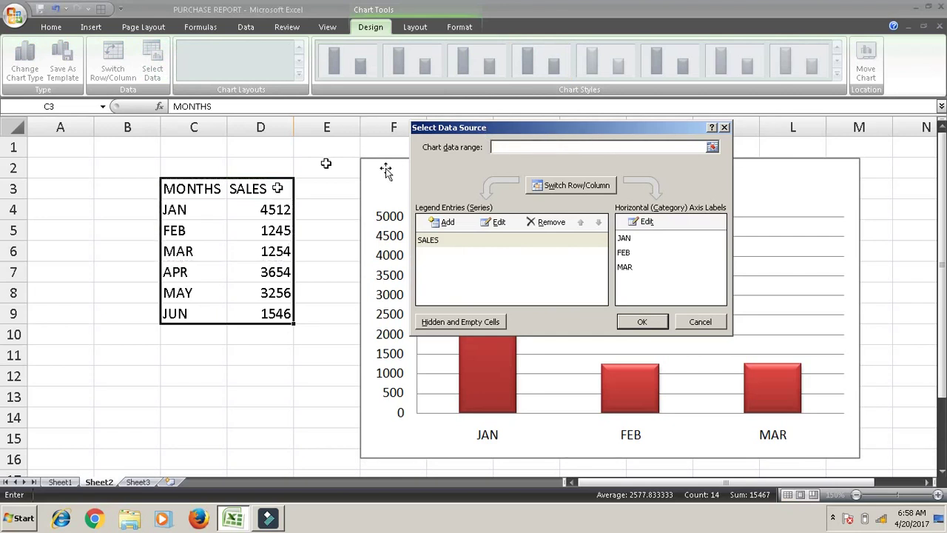
left_click_drag(213, 188, 246, 279)
left_click_drag(245, 299, 245, 307)
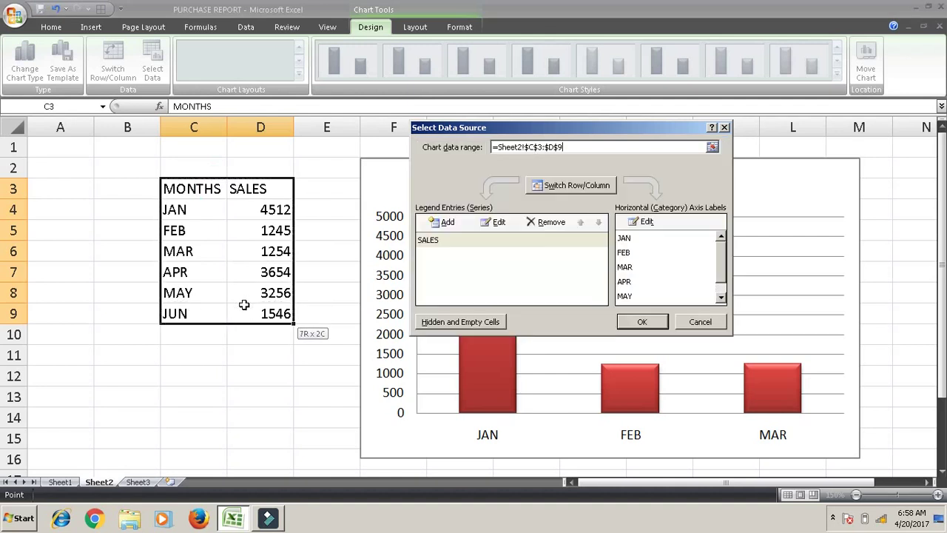
left_click(627, 321)
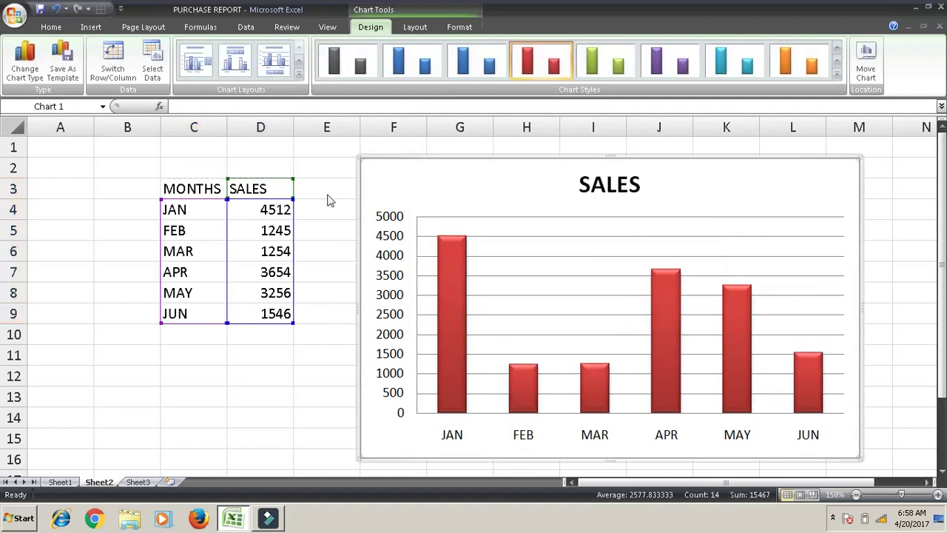
left_click_drag(193, 126, 137, 89)
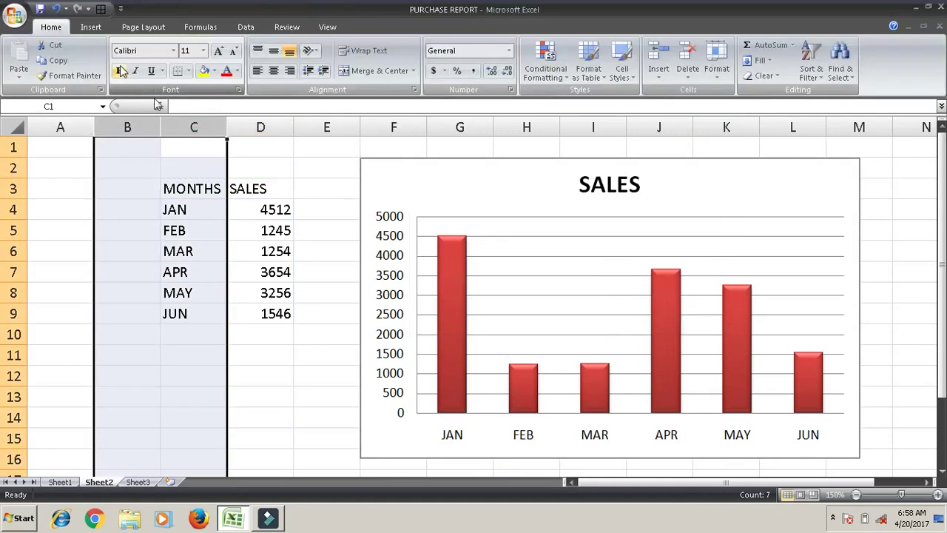
left_click(268, 161)
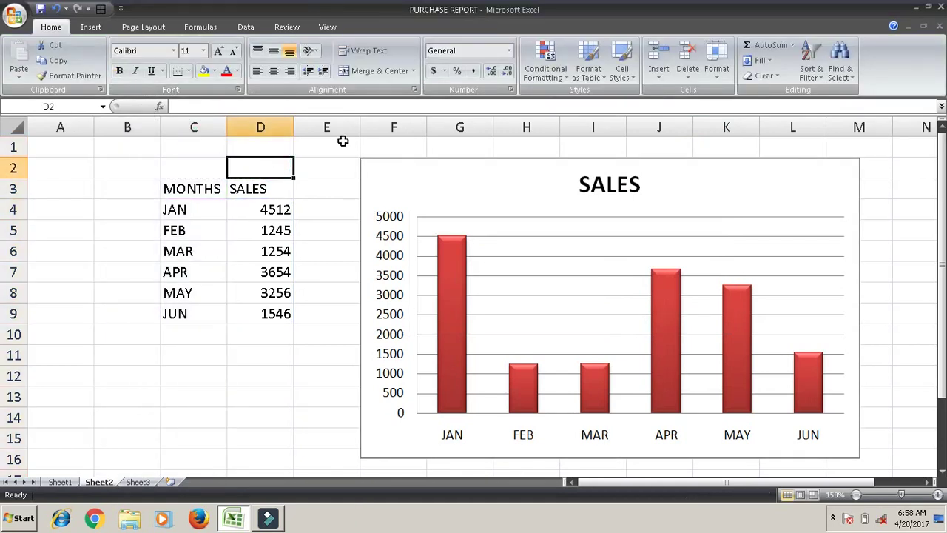
Step: Switch the sales chart's rows and columns, and switch them back to months along the horizontal axis
left_click(441, 159)
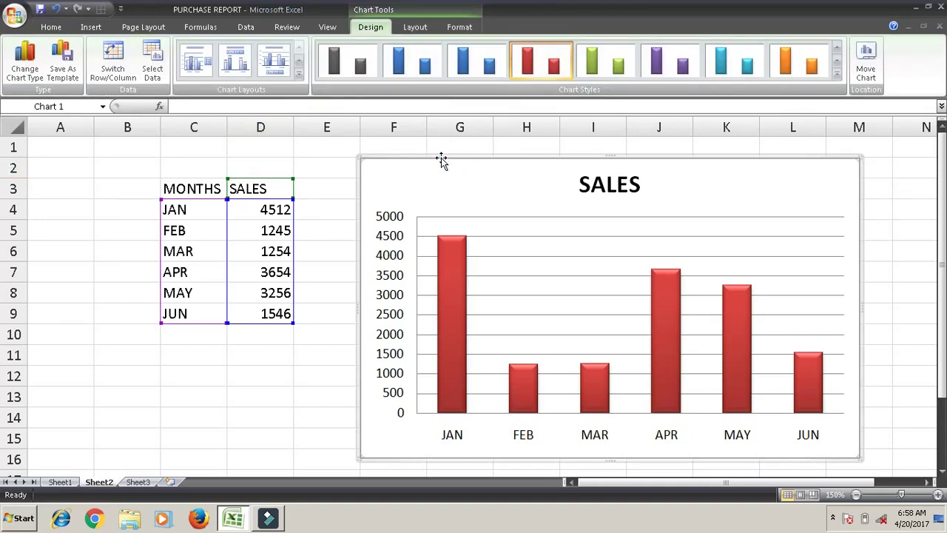
left_click(115, 65)
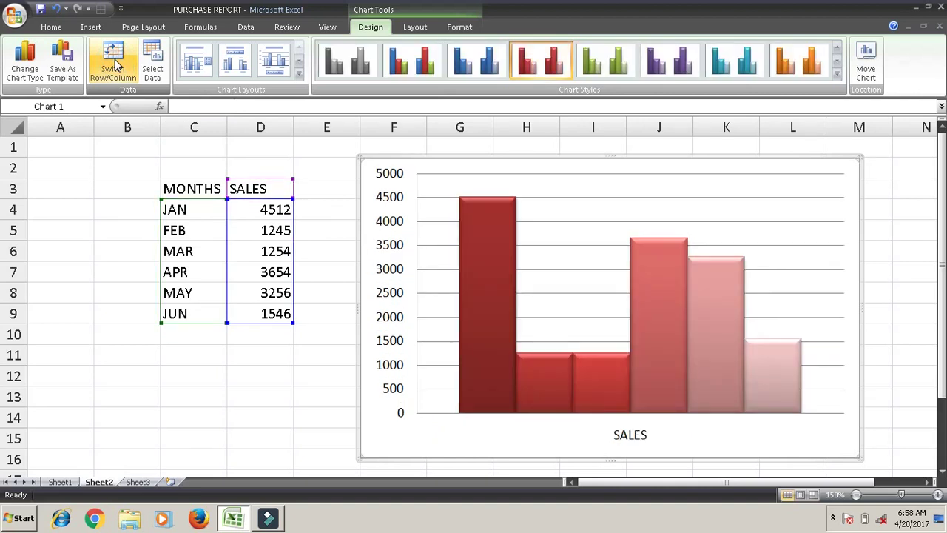
left_click(115, 66)
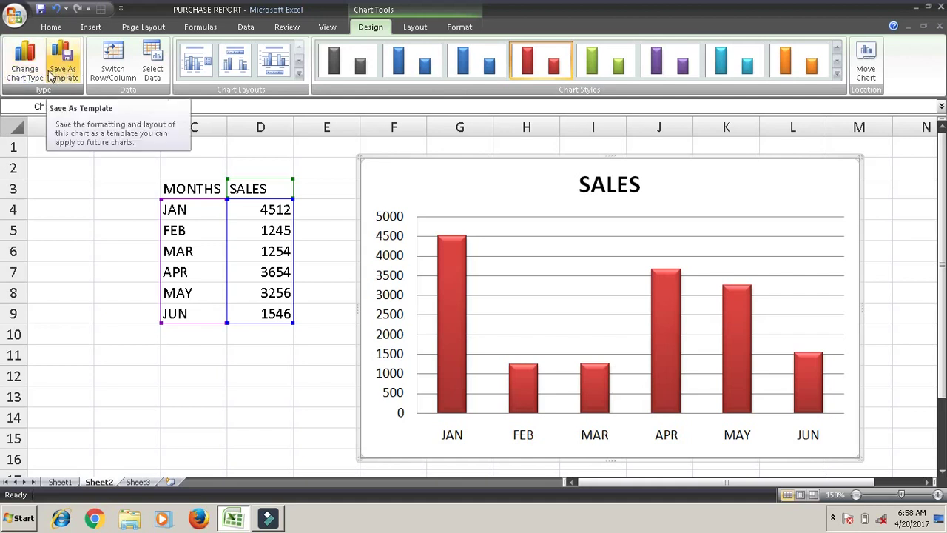
Step: Change the sales chart to the 3-D clustered column type
left_click(25, 63)
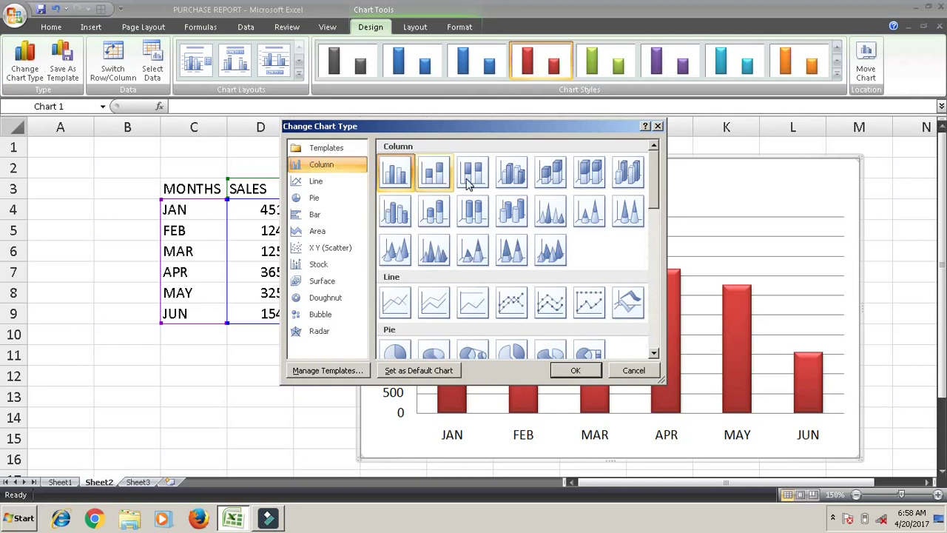
left_click(514, 175)
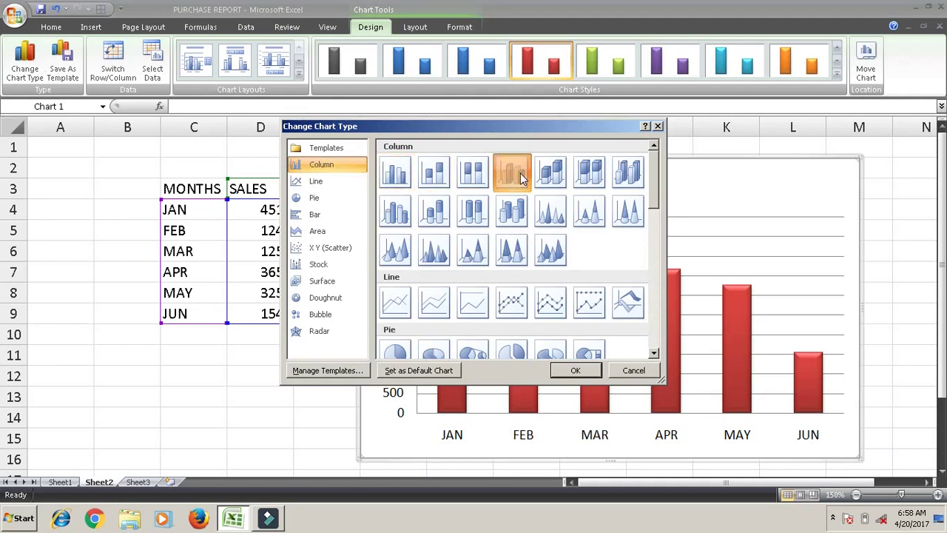
left_click(576, 370)
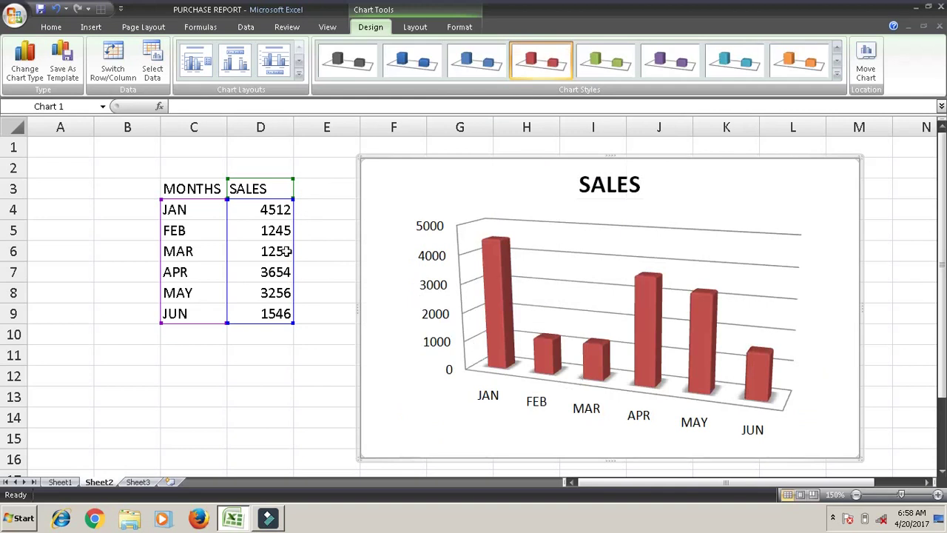
Step: Change the sales chart to the 3-D cylinder column type
left_click(28, 68)
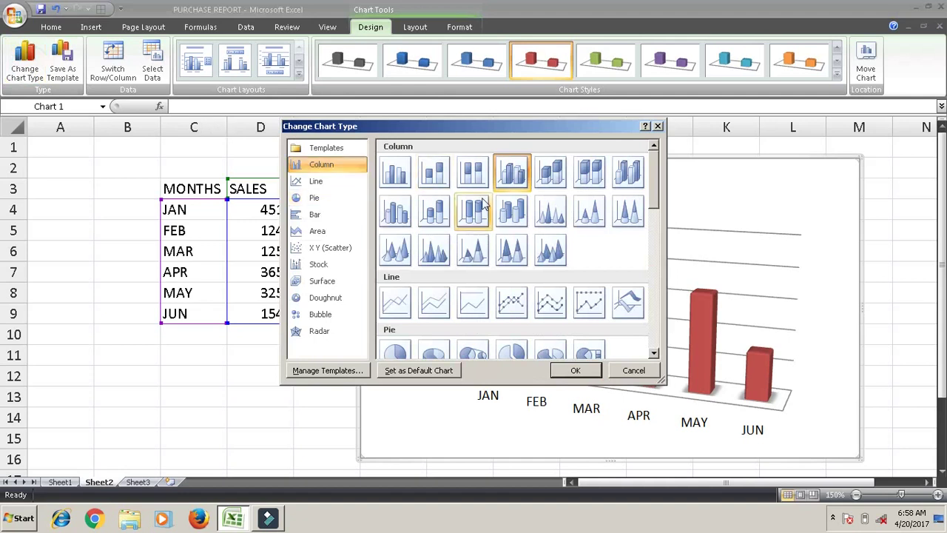
left_click(507, 215)
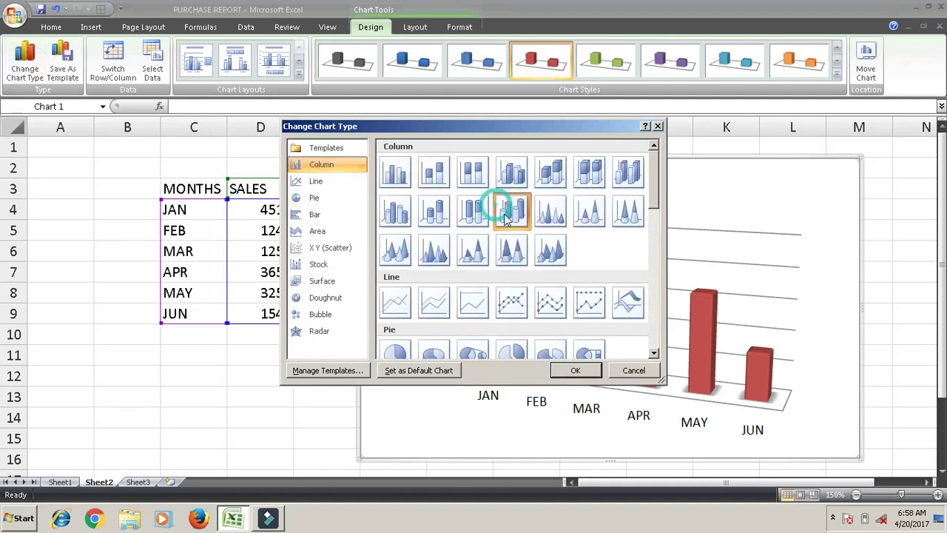
left_click(574, 370)
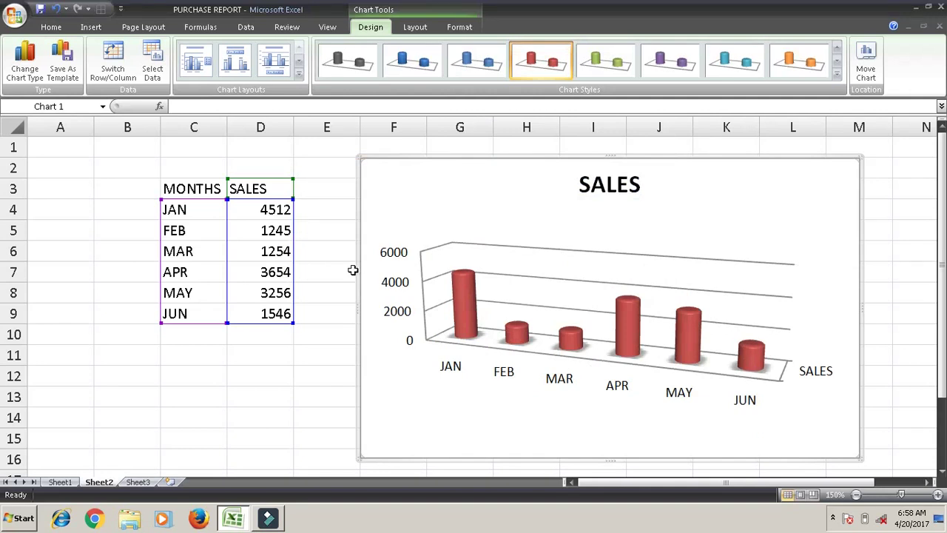
Step: Change the sales chart to a line chart with markers
left_click(34, 74)
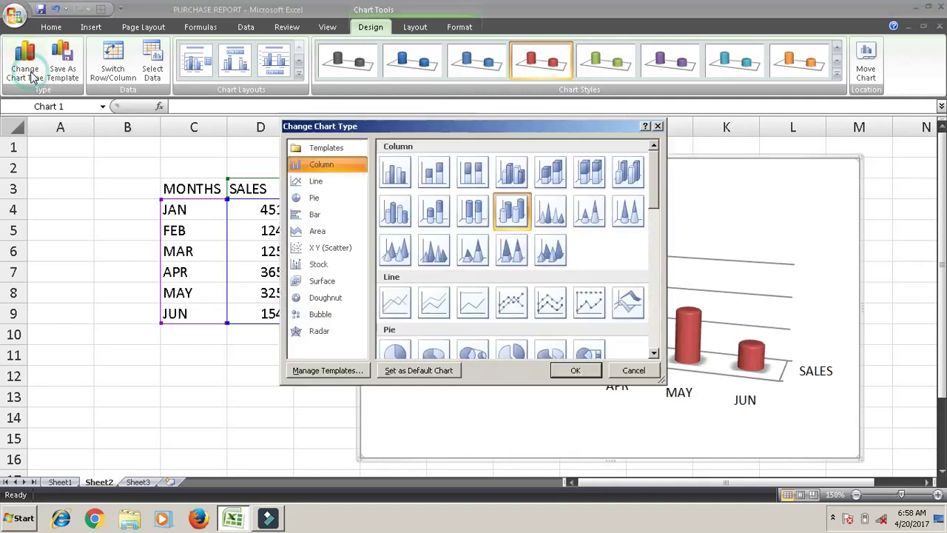
left_click(316, 184)
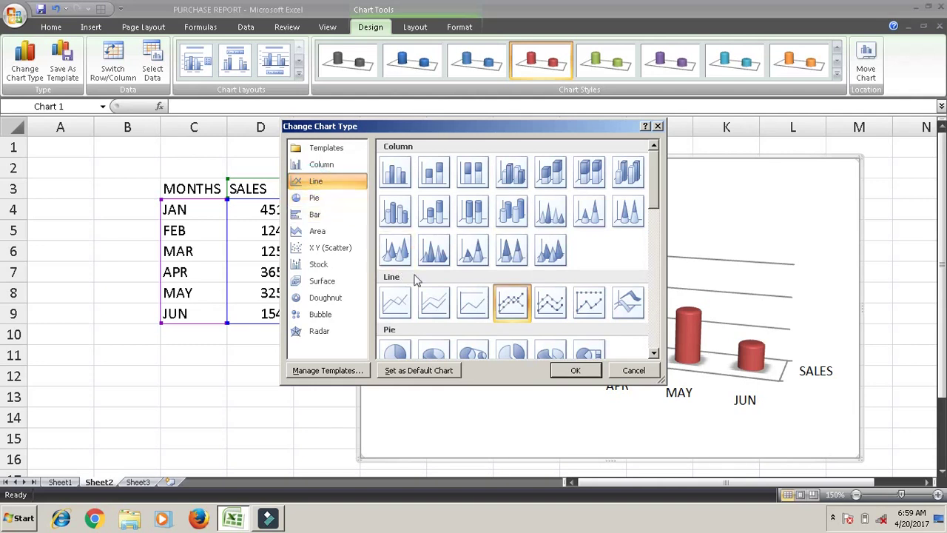
left_click(574, 370)
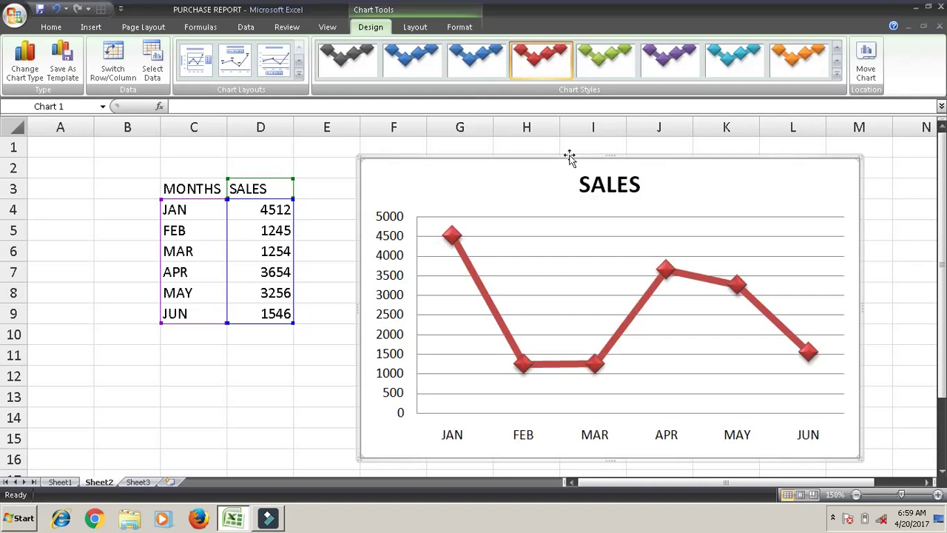
Step: Try the green and purple chart styles on the sales line chart and apply the aqua one
left_click(619, 71)
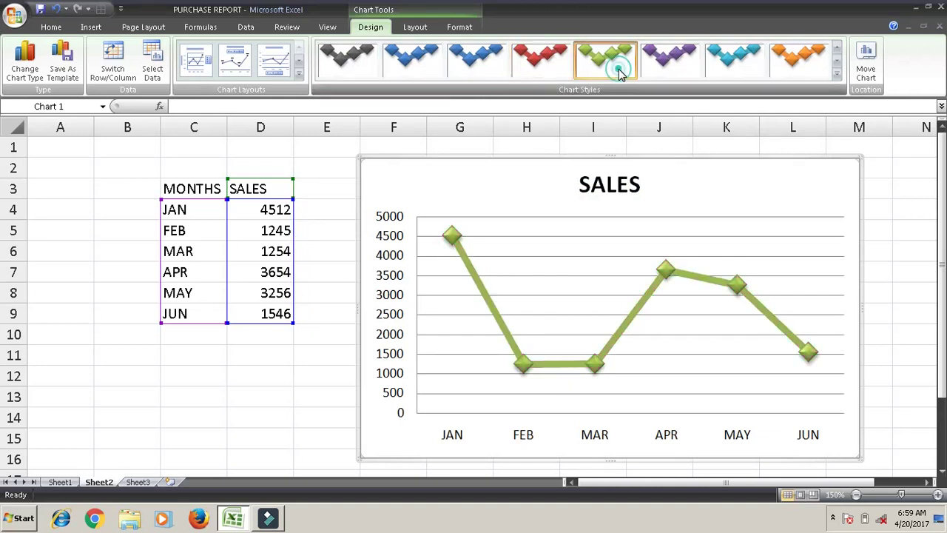
left_click(663, 78)
left_click(721, 74)
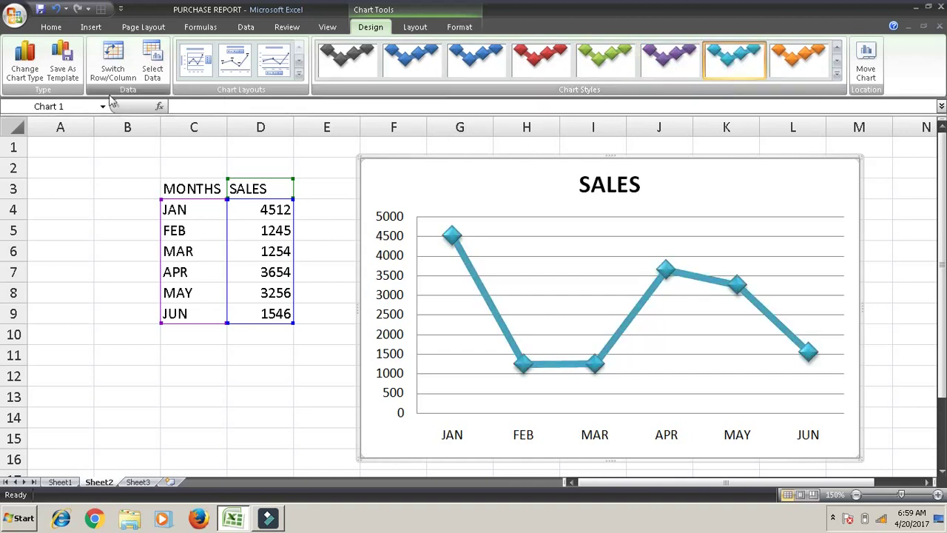
Step: Change the sales chart to a basic 2-D pie chart
left_click(45, 61)
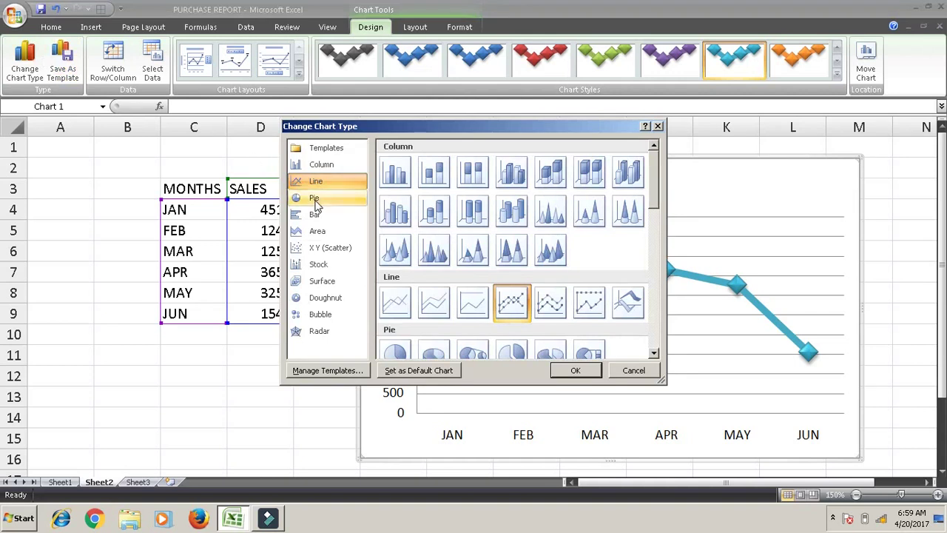
left_click(314, 199)
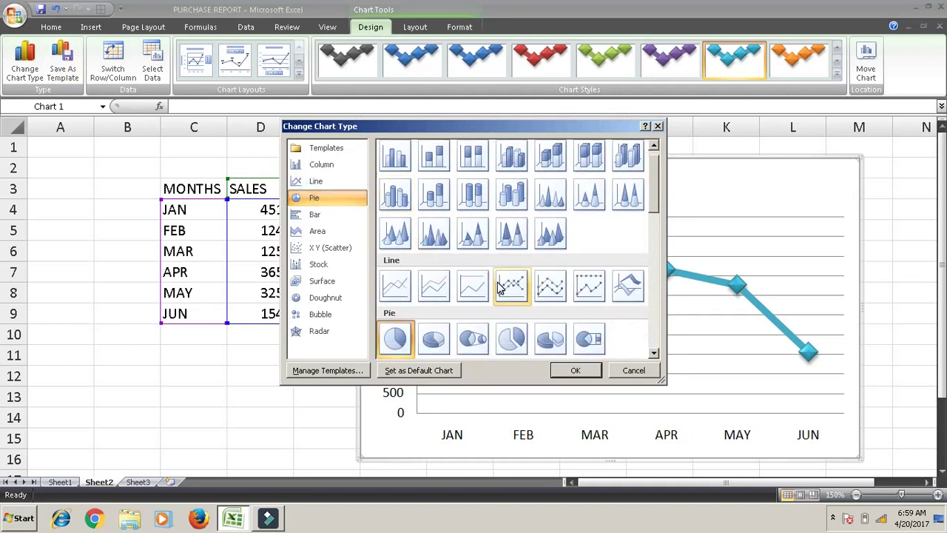
left_click(575, 370)
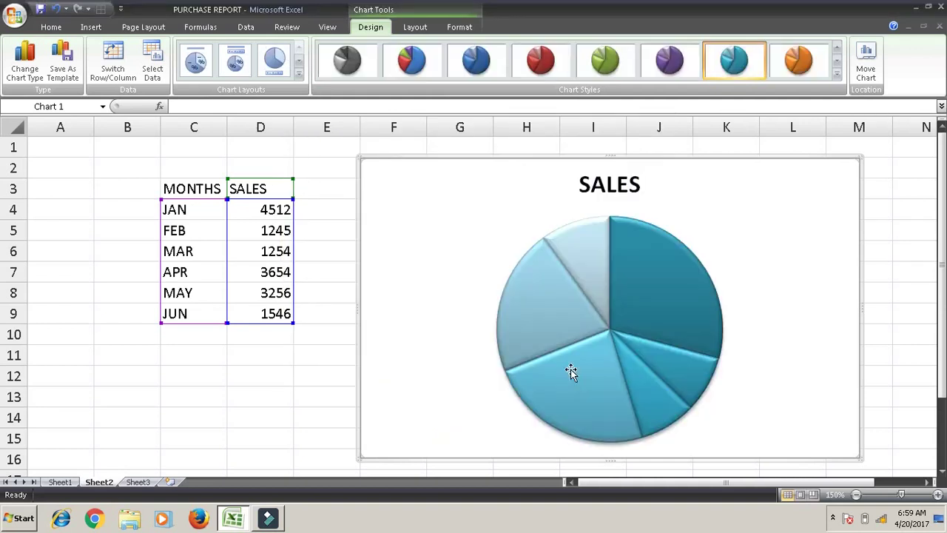
Step: Apply the multicoloured beveled style and Layout 2, with percentage labels and a legend under the title, to the pie chart
left_click(410, 59)
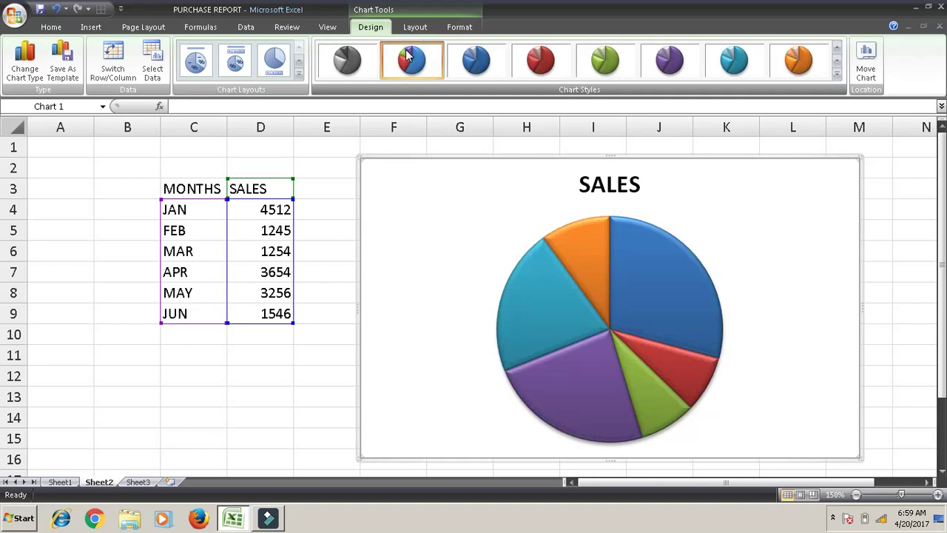
left_click(246, 56)
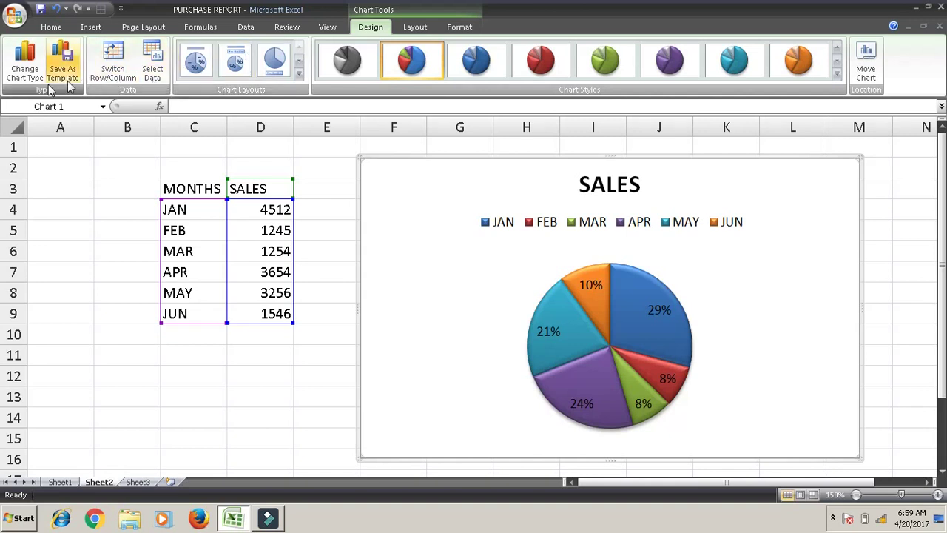
Step: Change the sales chart to a clustered bar chart and apply the green beveled style
left_click(26, 74)
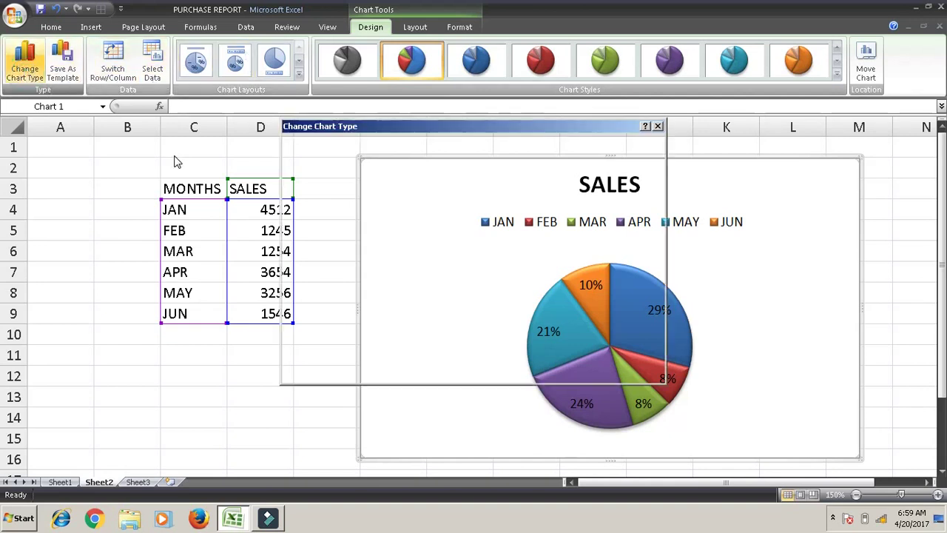
left_click(341, 214)
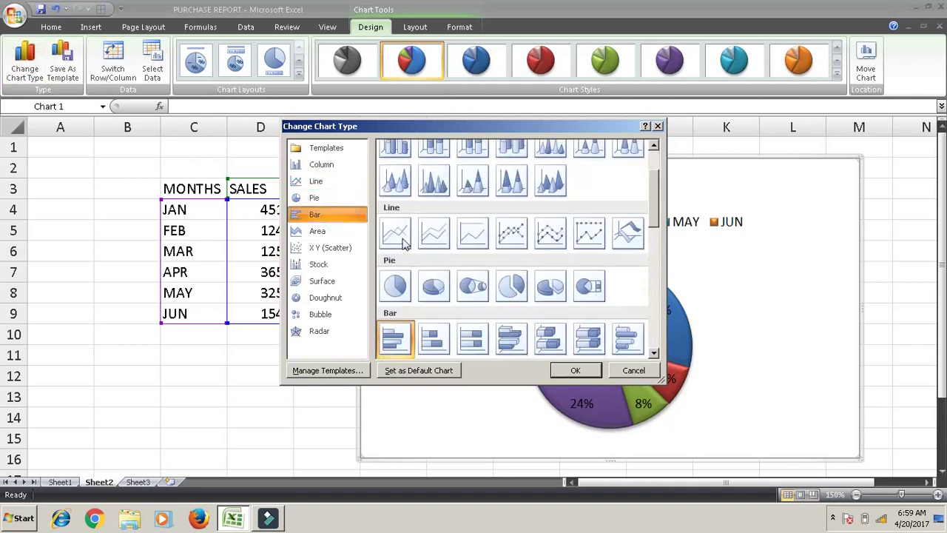
left_click(575, 370)
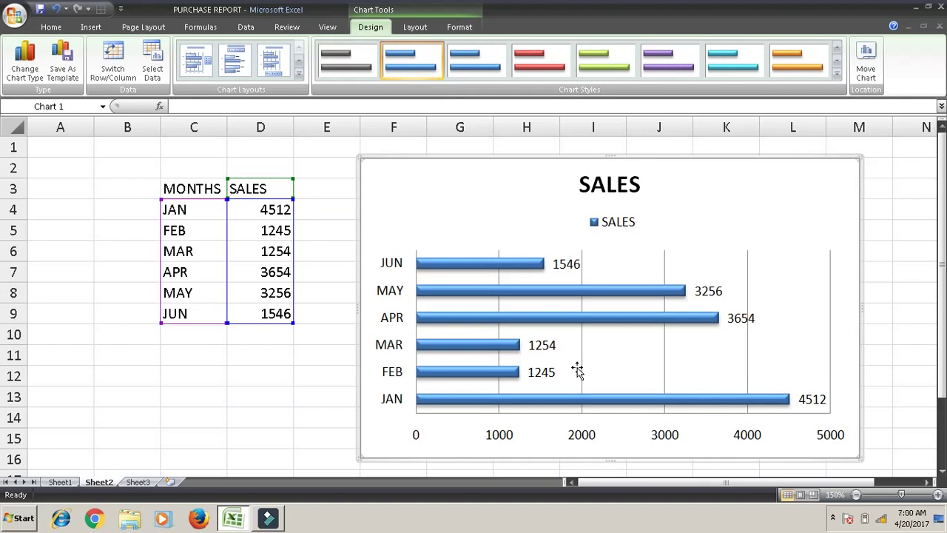
left_click(604, 57)
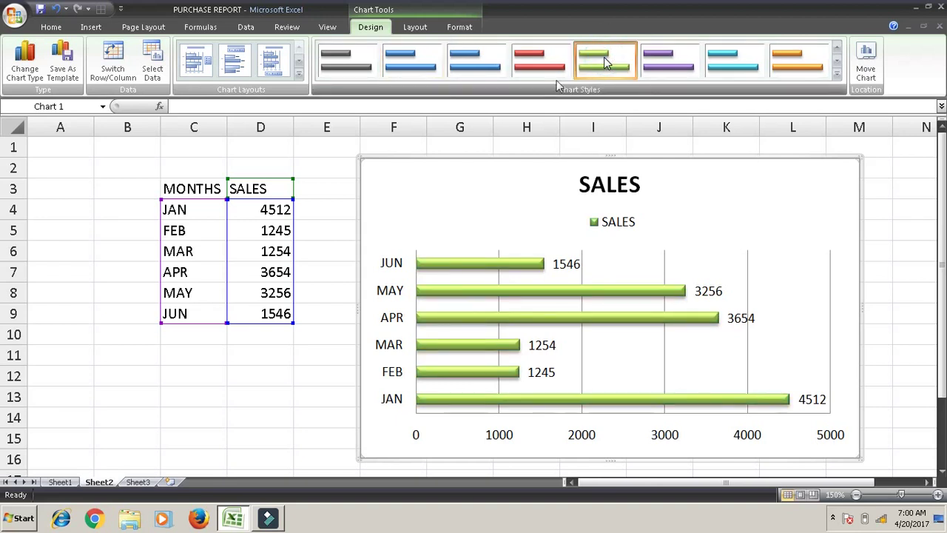
Step: Browse the area through radar chart types, change the sales chart to a doughnut, and apply the multicoloured beveled style
left_click(42, 73)
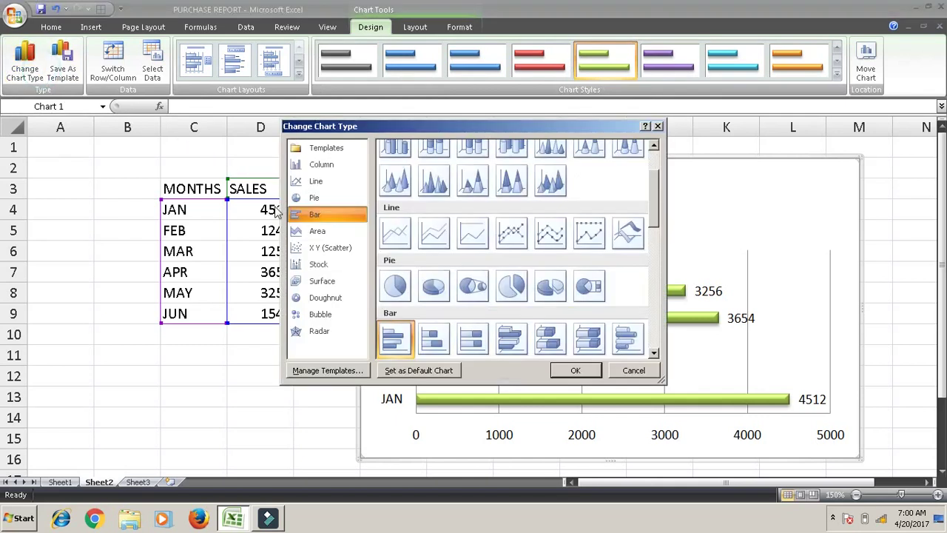
left_click(303, 230)
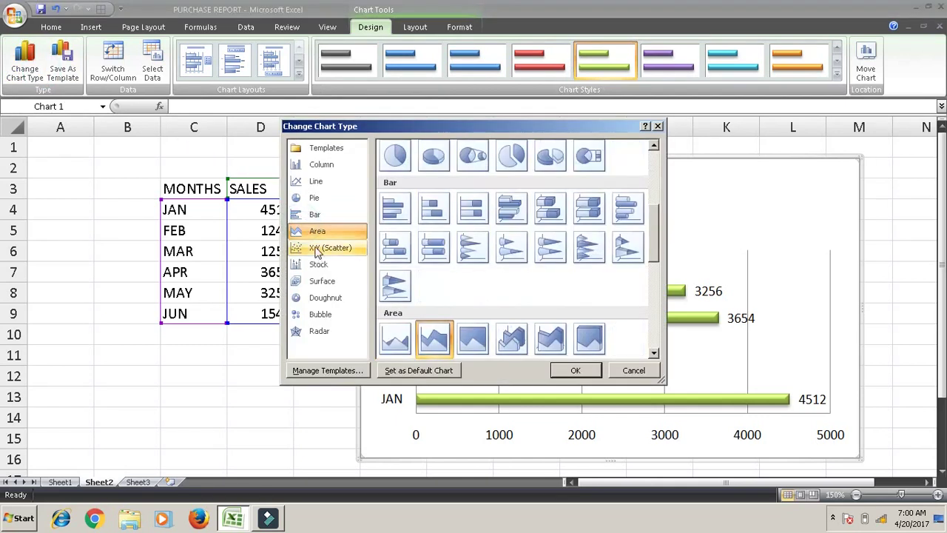
left_click(318, 249)
left_click(323, 265)
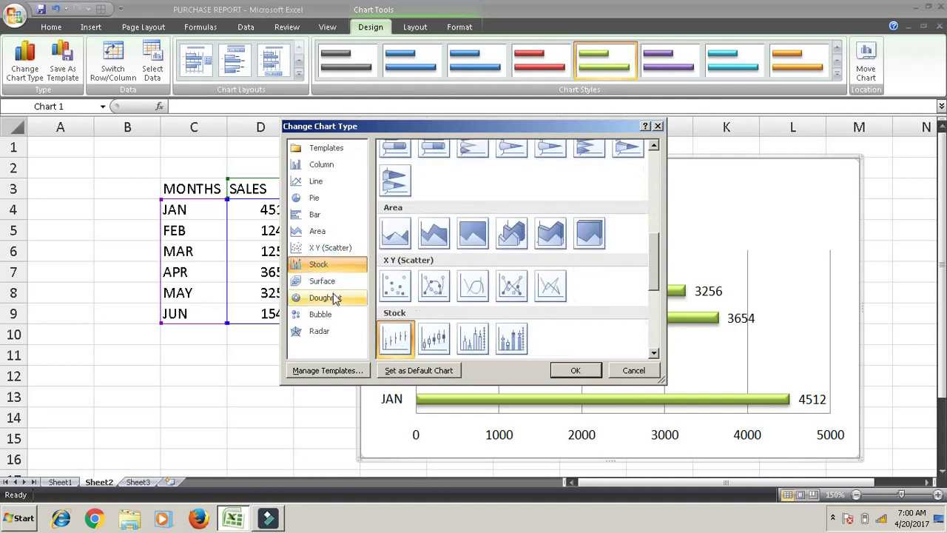
left_click(328, 283)
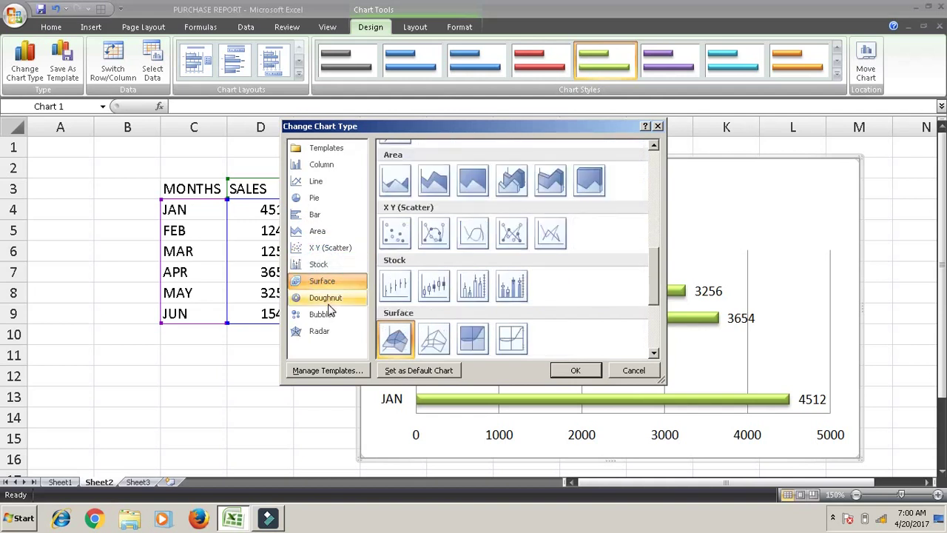
left_click(326, 313)
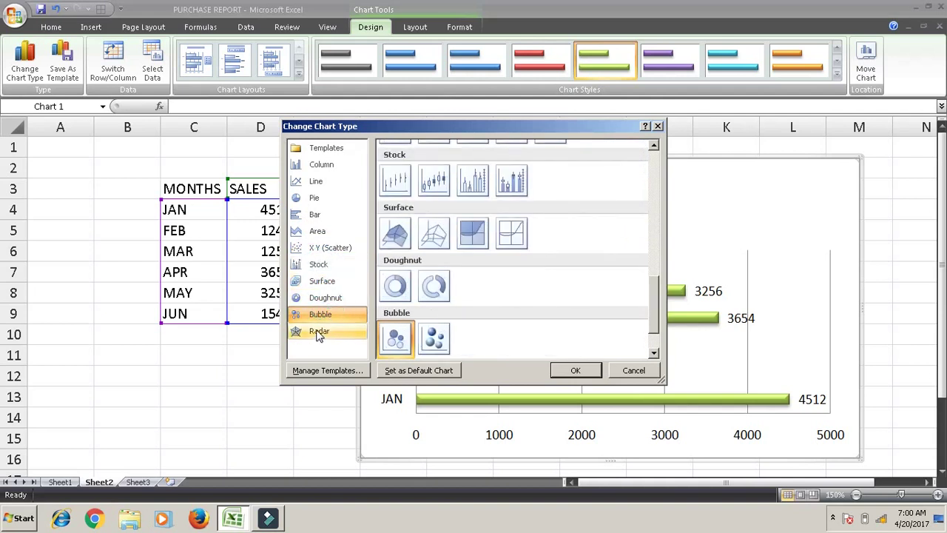
left_click(319, 333)
left_click(326, 299)
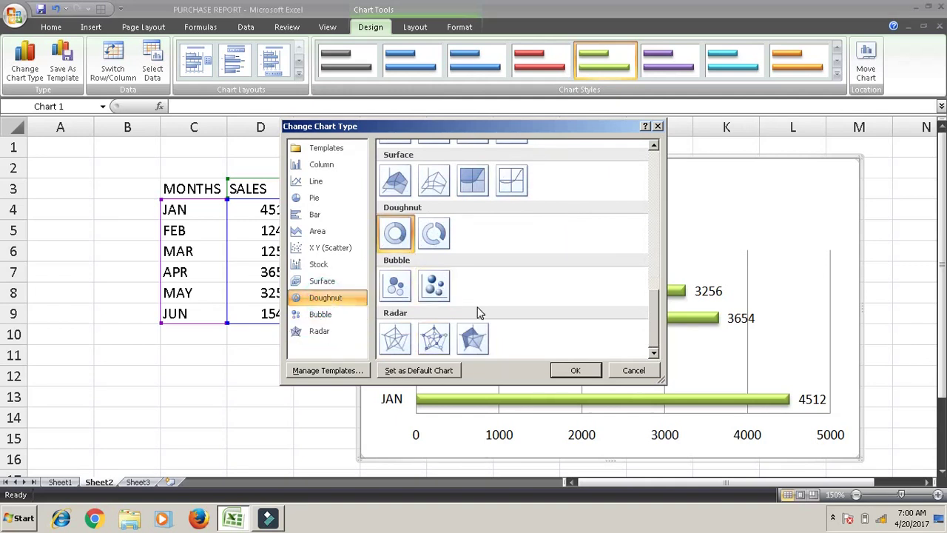
left_click(560, 367)
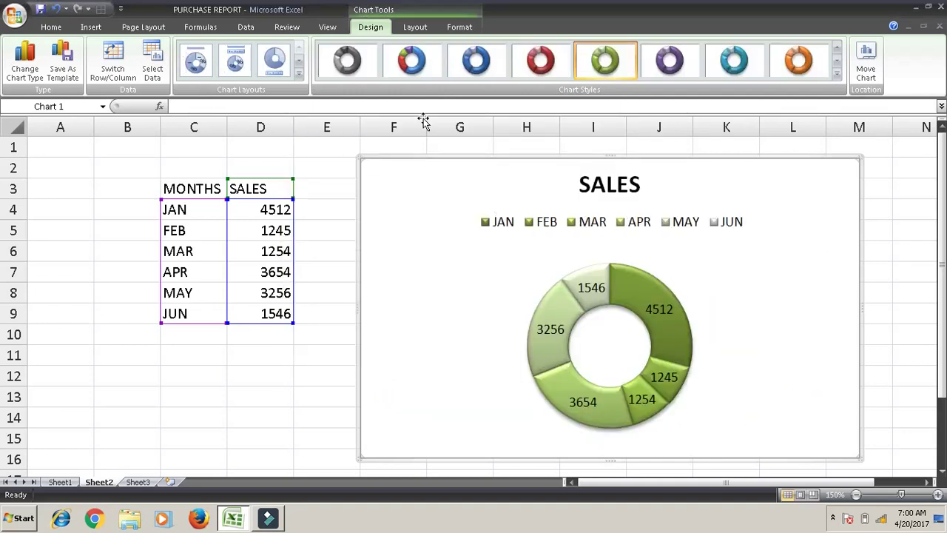
left_click(411, 60)
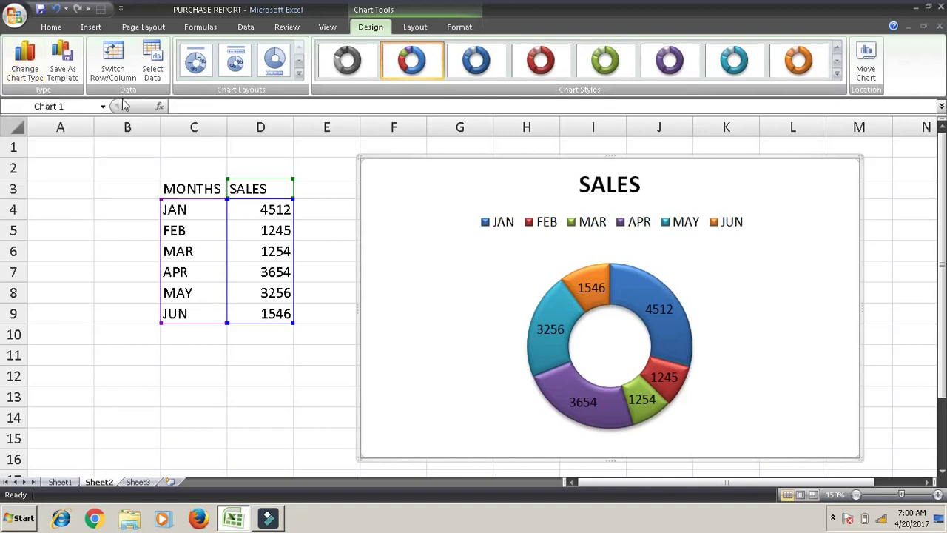
Step: Change the sales chart to a clustered column chart and apply the green Style 29
left_click(30, 70)
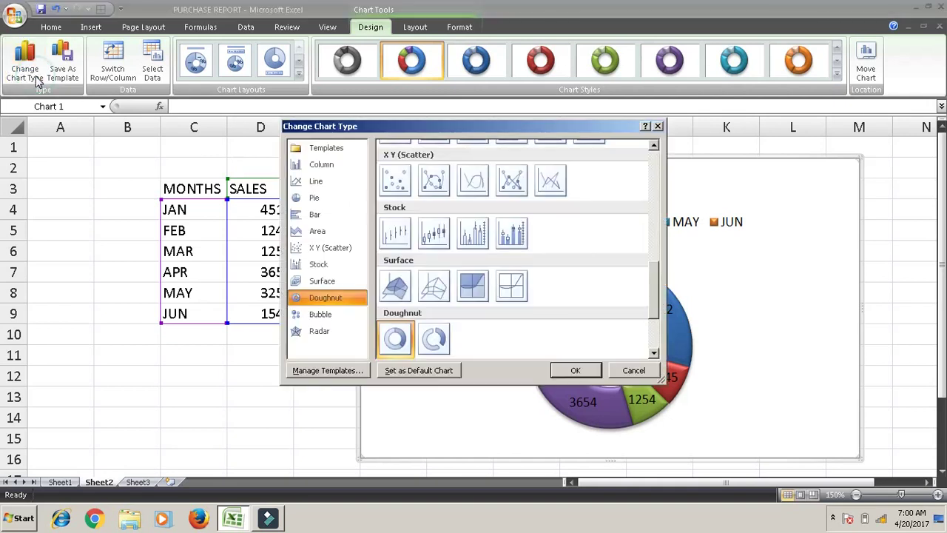
left_click(305, 169)
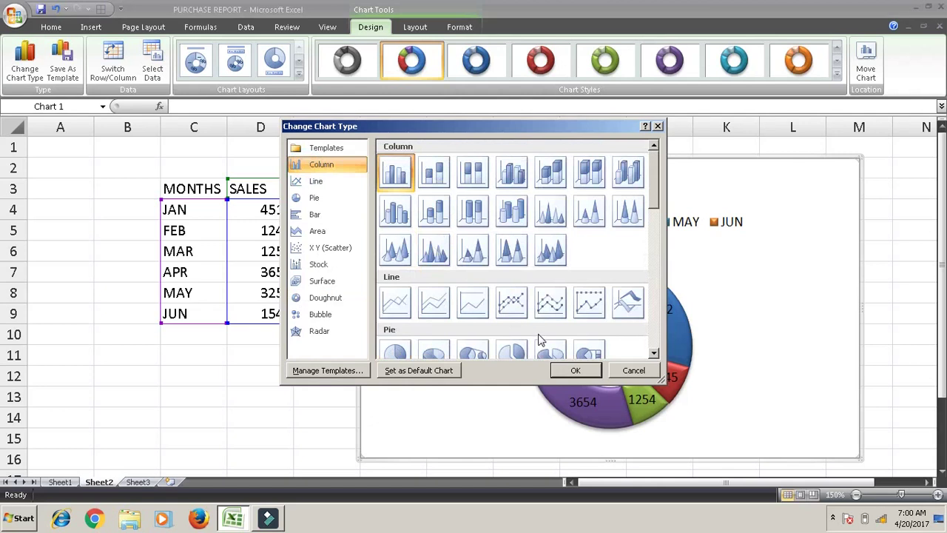
left_click(575, 370)
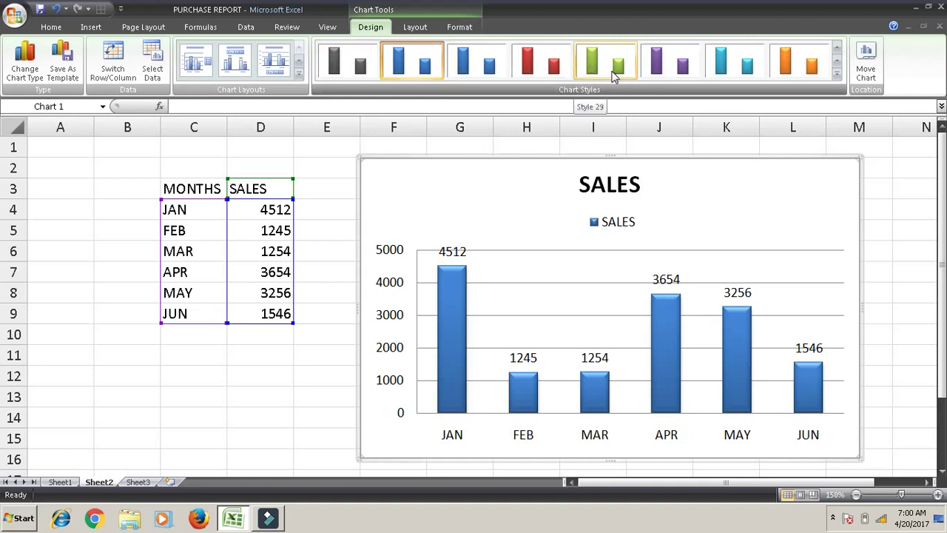
left_click(608, 63)
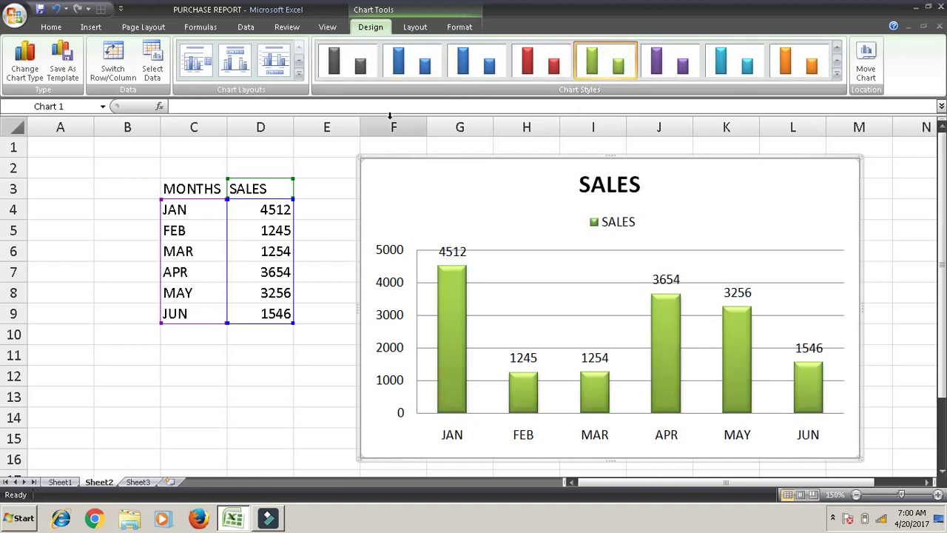
Step: Apply Layout 1 to the column chart and delete its title and legend
left_click(300, 74)
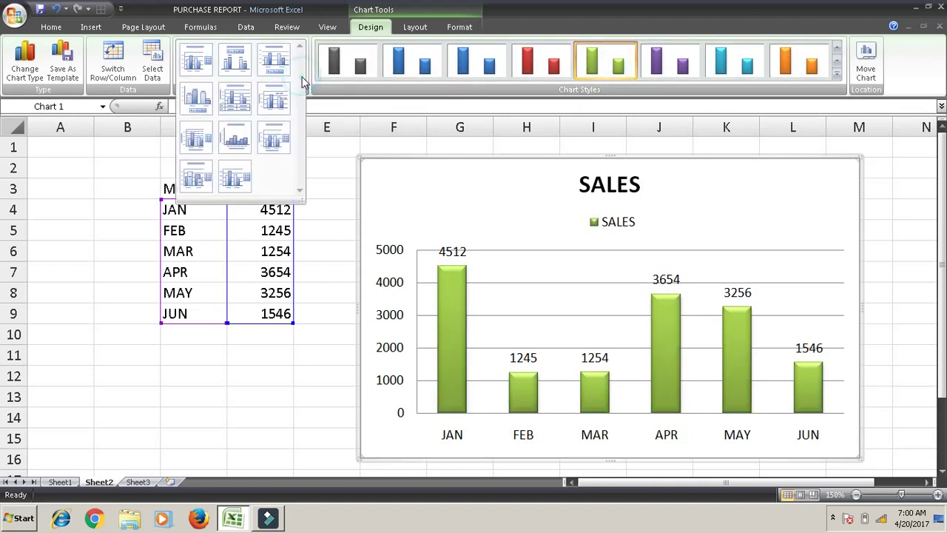
left_click(204, 66)
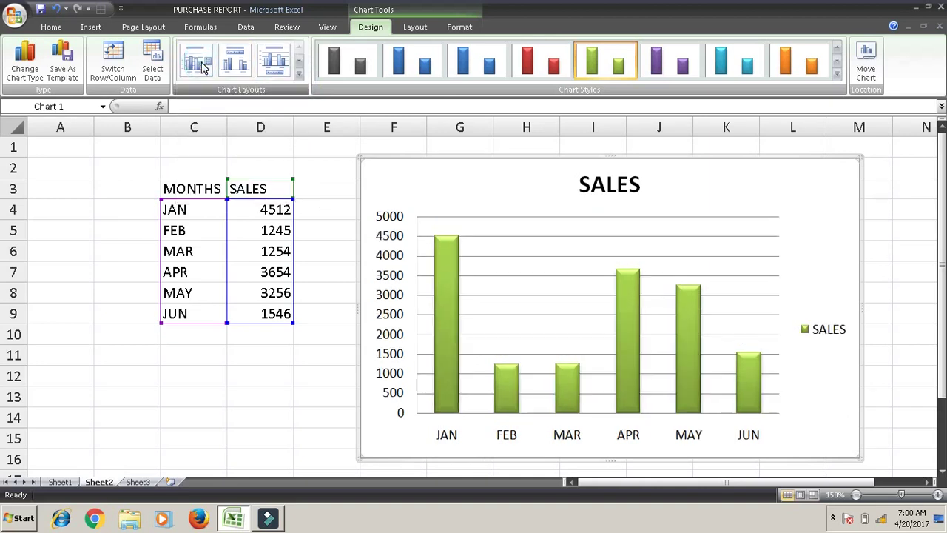
left_click(595, 193)
key("Delete")
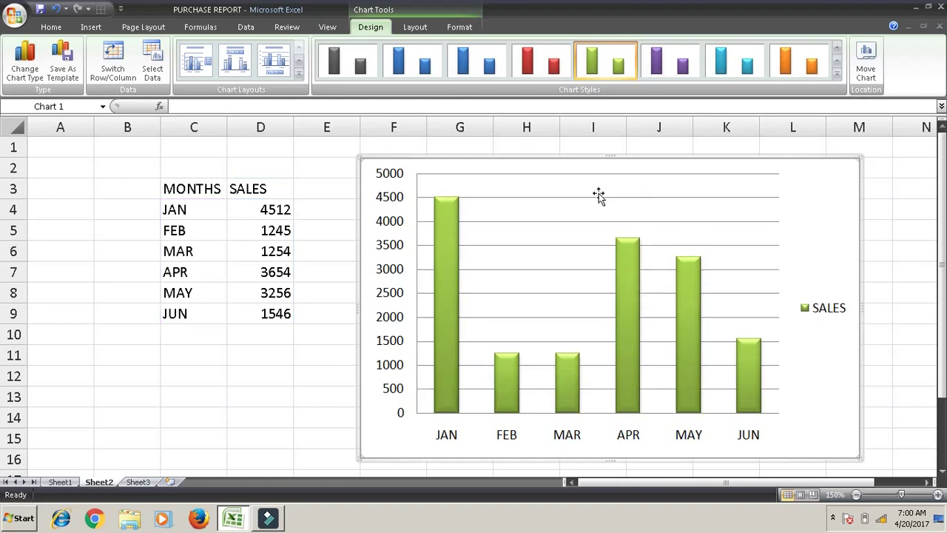
left_click(835, 315)
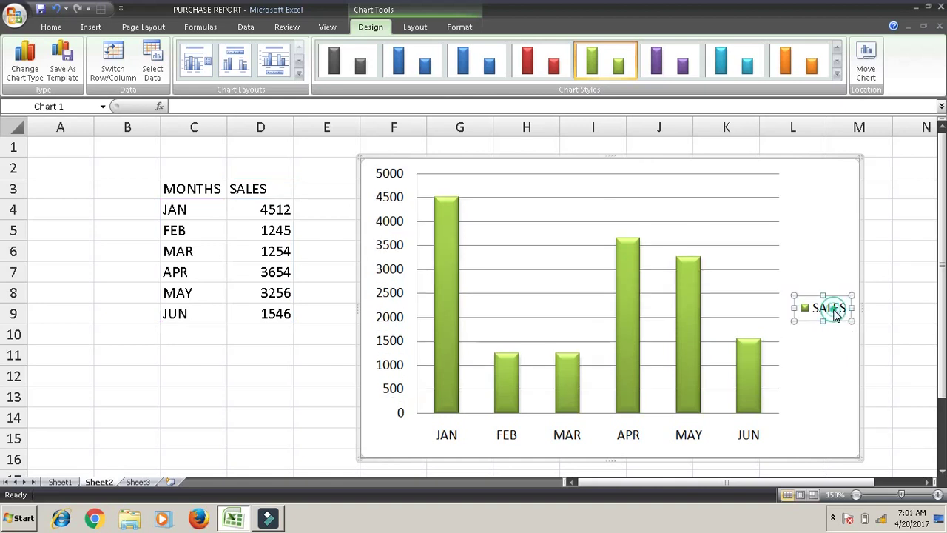
key("Delete")
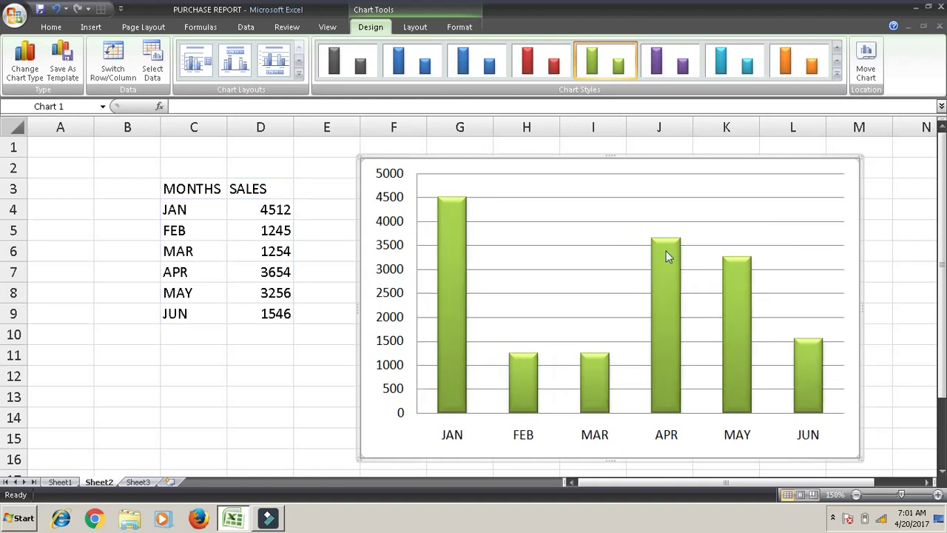
Step: Format the chart area with a solid fill in standard yellow
left_click(416, 28)
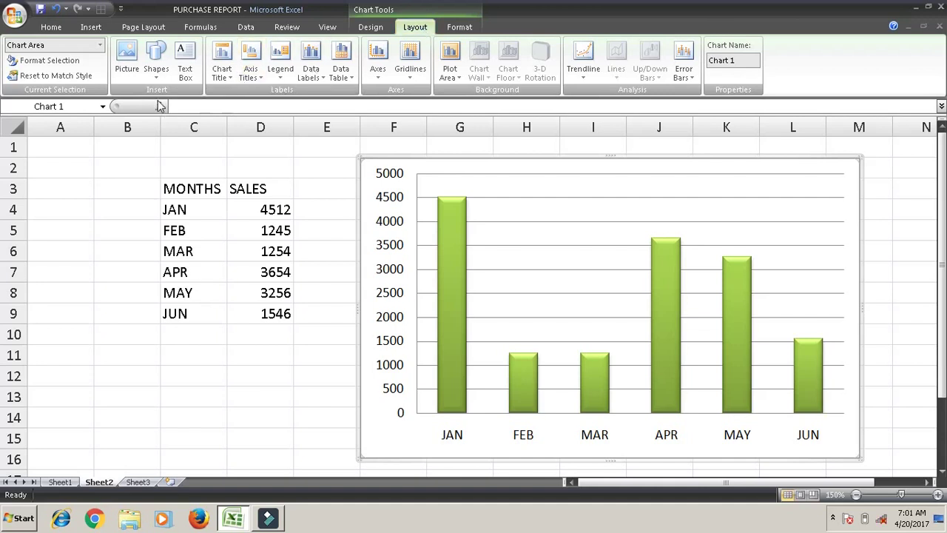
left_click(49, 60)
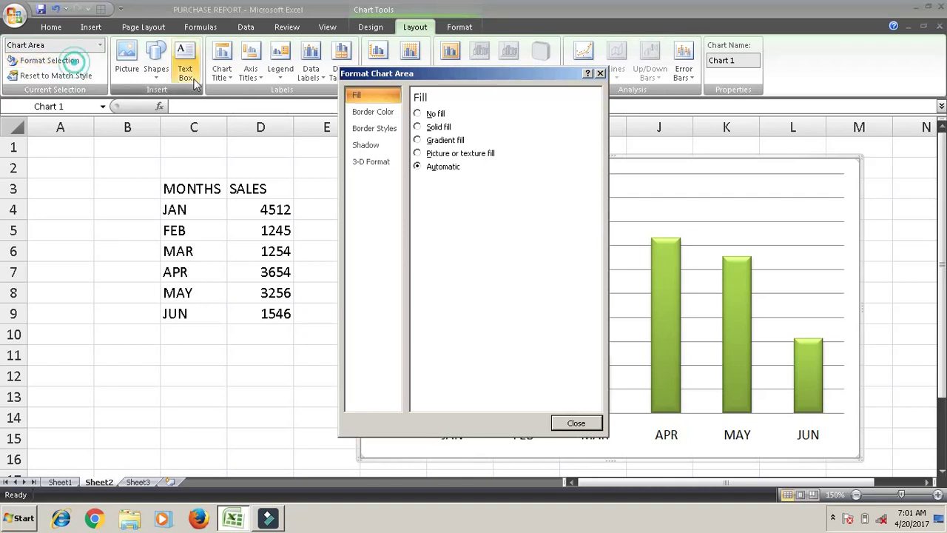
left_click(417, 113)
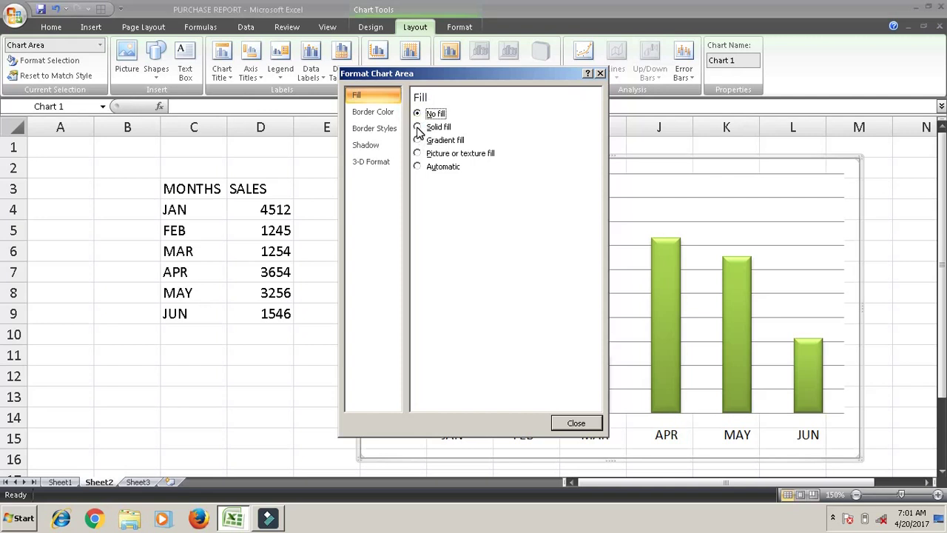
left_click(417, 127)
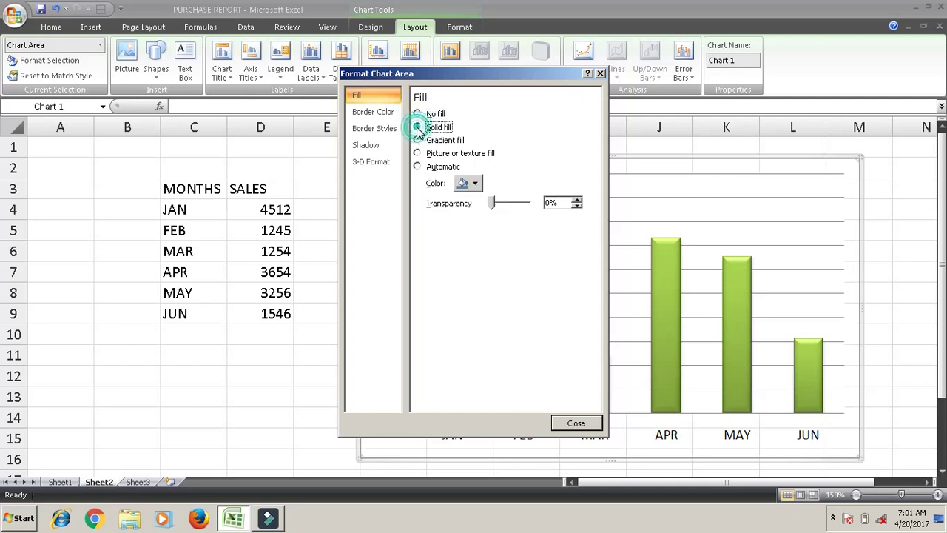
left_click(468, 184)
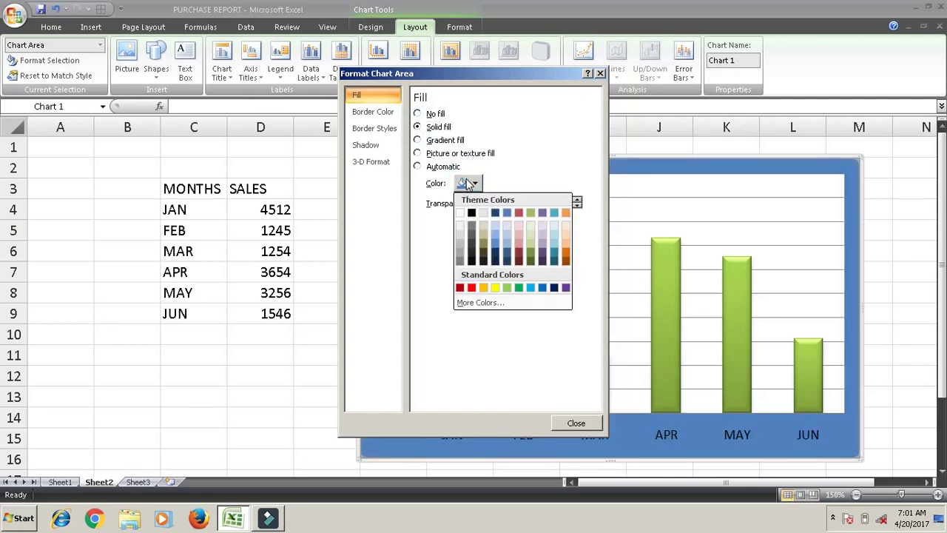
left_click(498, 239)
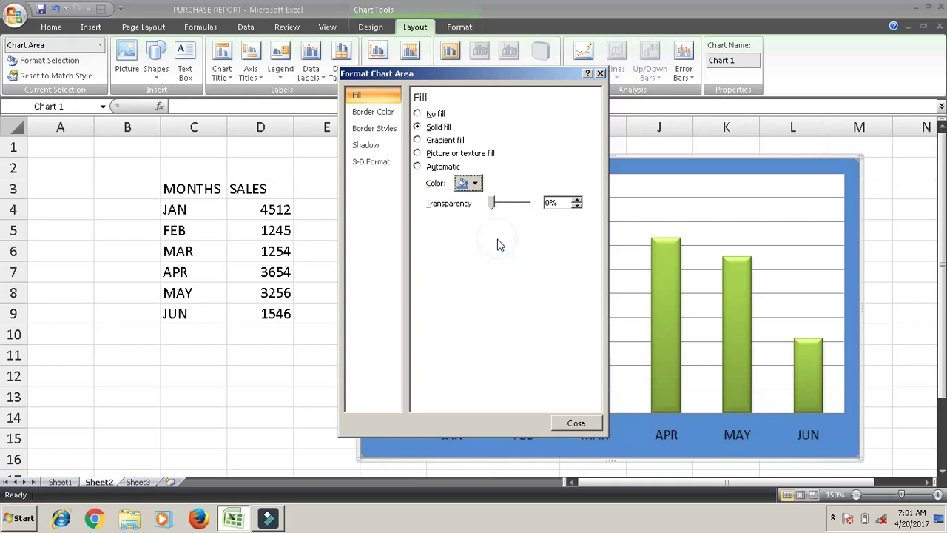
left_click(473, 183)
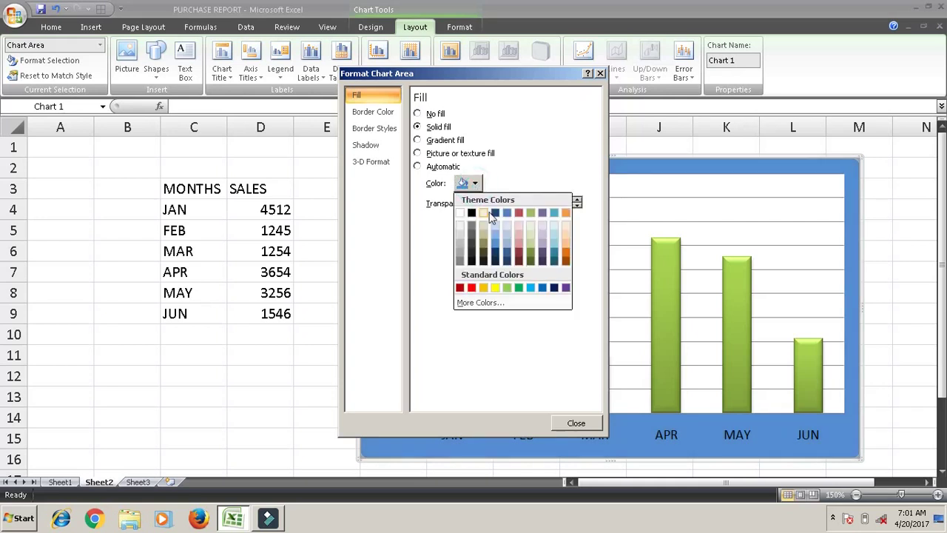
left_click(495, 287)
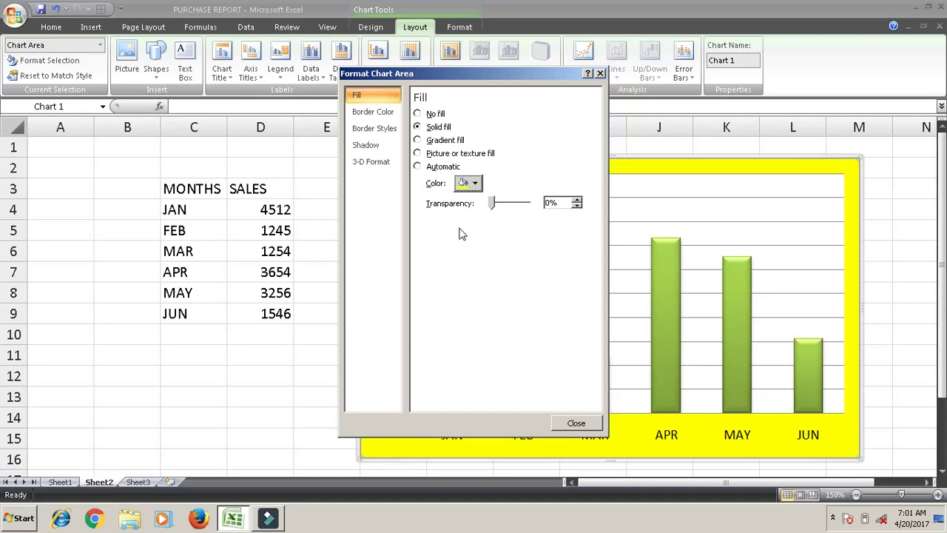
Step: Try a blue preset gradient fill and a picture or texture fill on the chart area
left_click(419, 141)
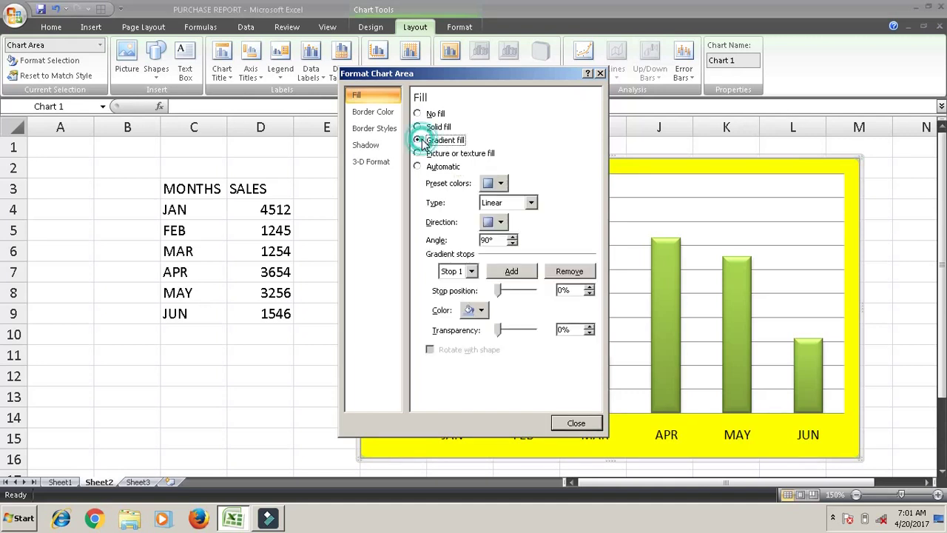
left_click(499, 185)
left_click(504, 208)
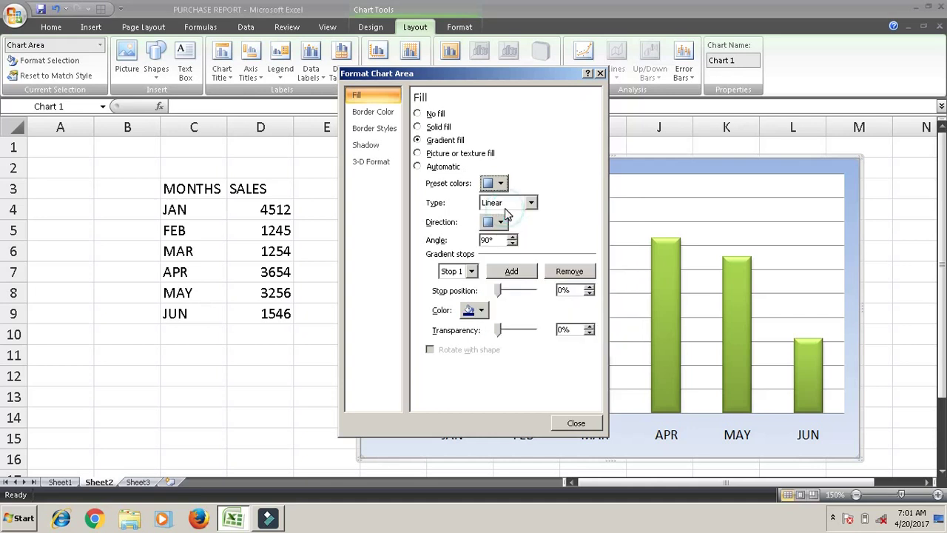
left_click(446, 154)
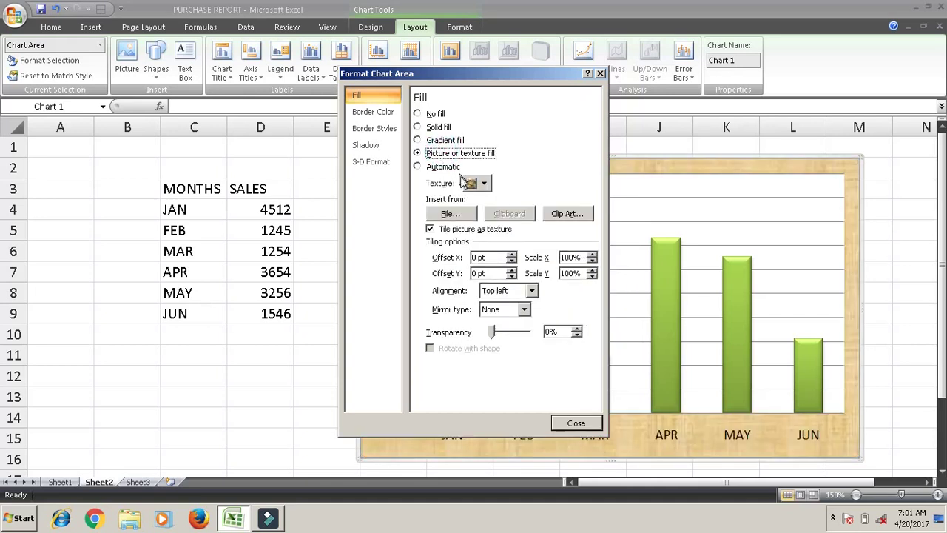
Step: Try no fill on the chart area, restore the solid yellow fill, and close the formatting dialog
left_click(418, 114)
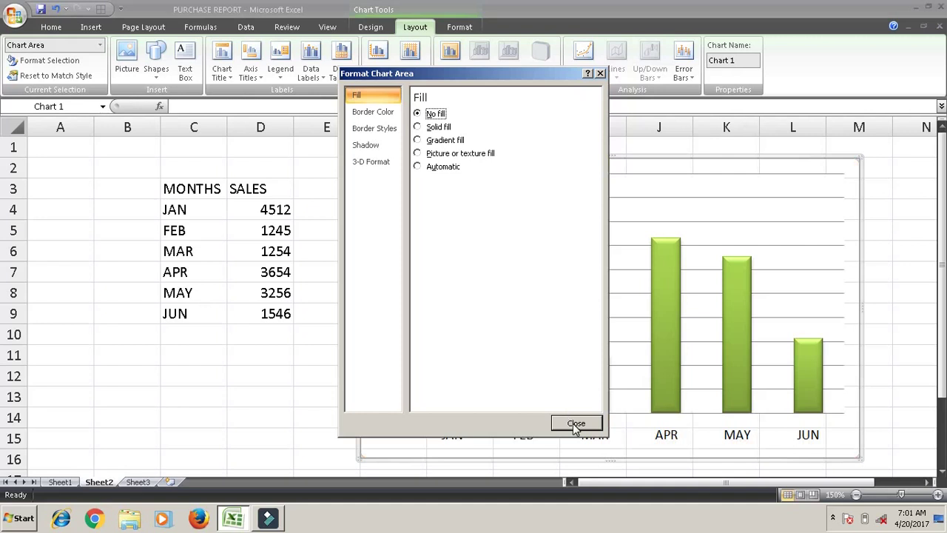
left_click(429, 127)
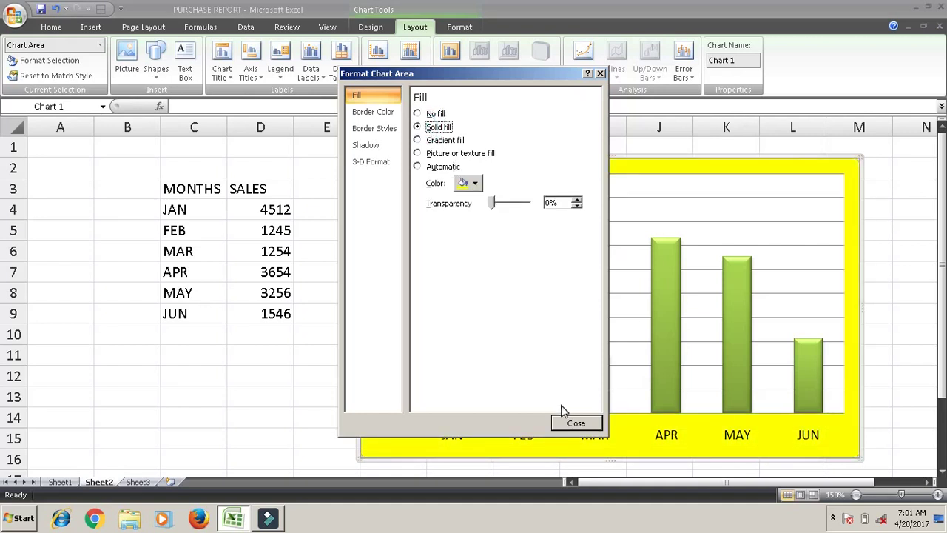
left_click(576, 423)
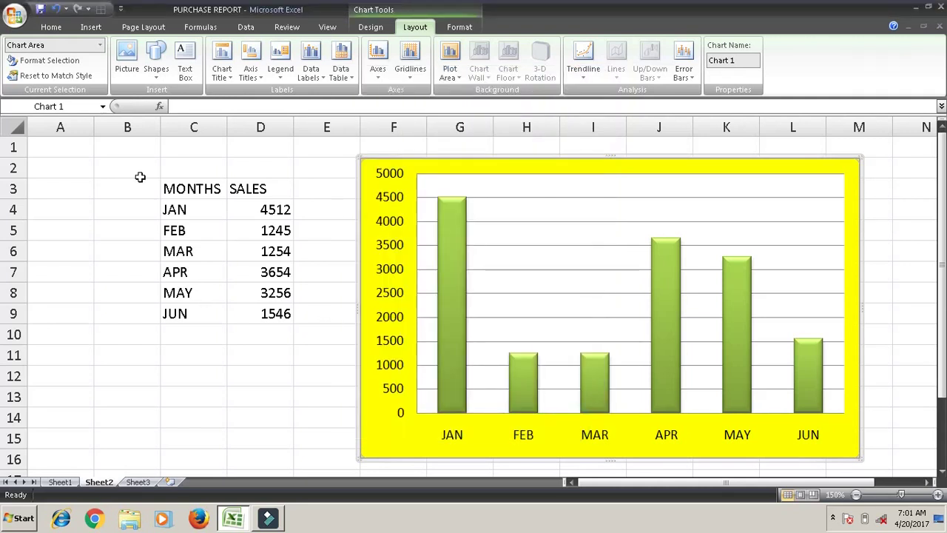
Step: Reset the chart area's formatting to match the chart style
left_click(54, 77)
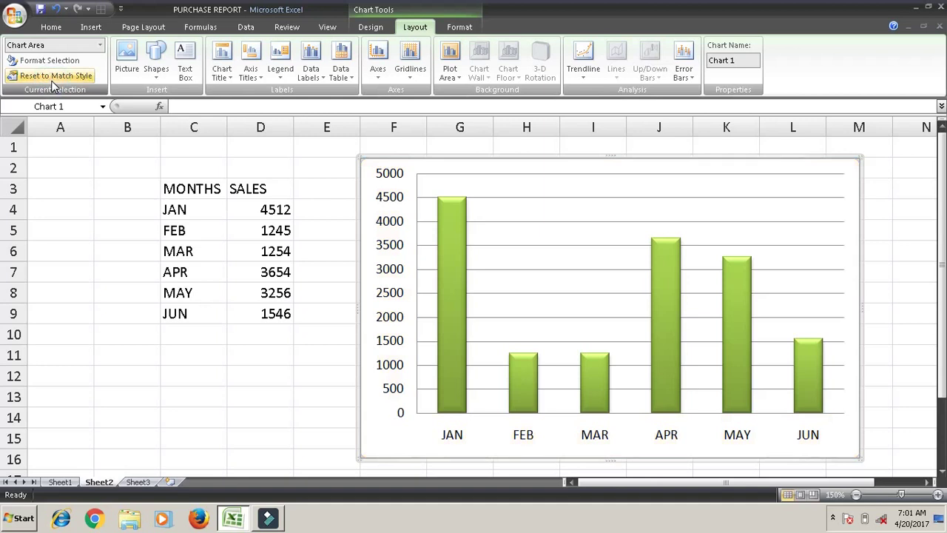
Step: Insert the orange flower picture from the Sample Pictures folder over the chart, and delete it
left_click(130, 51)
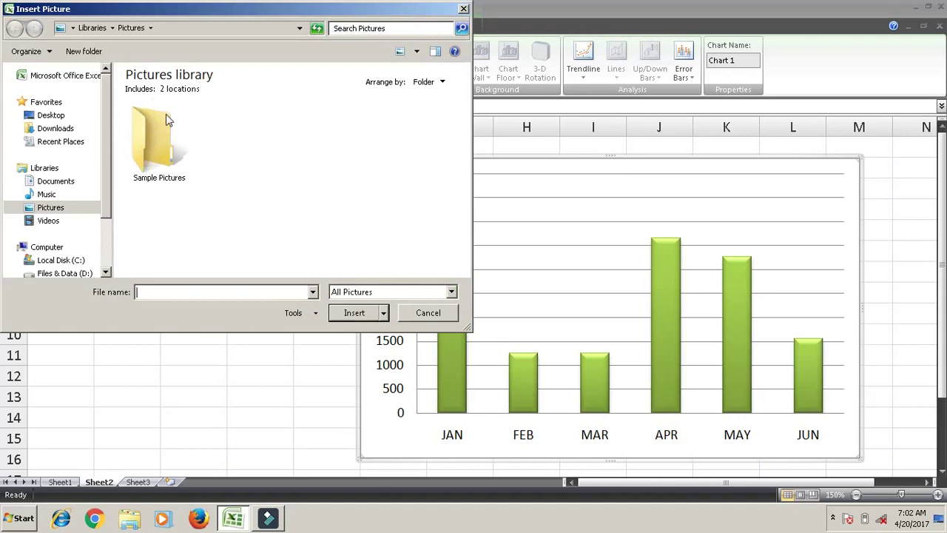
left_click(167, 120)
double_click(167, 120)
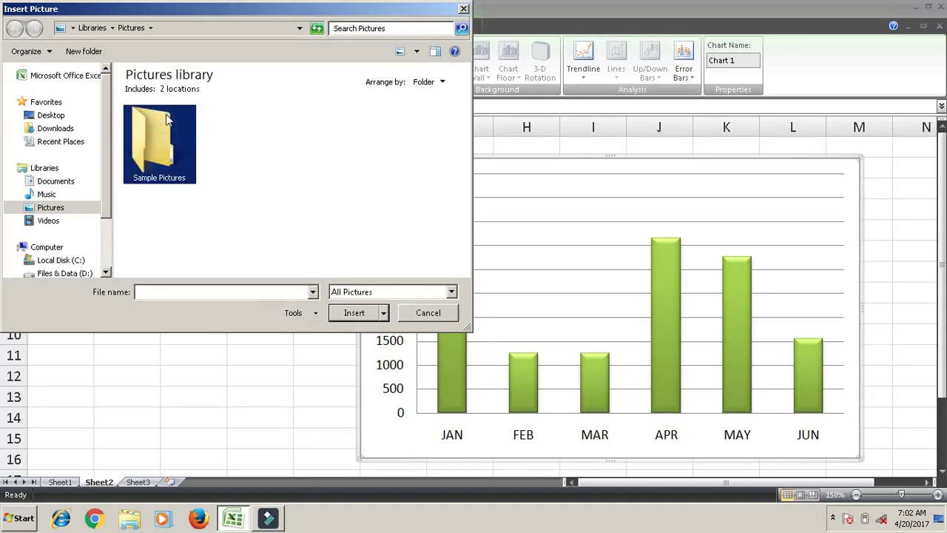
left_click(268, 254)
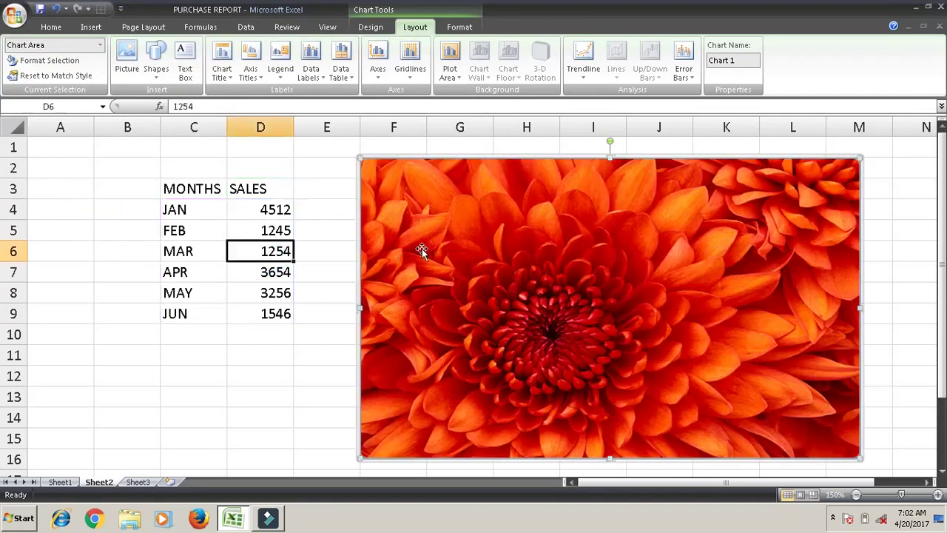
left_click(493, 252)
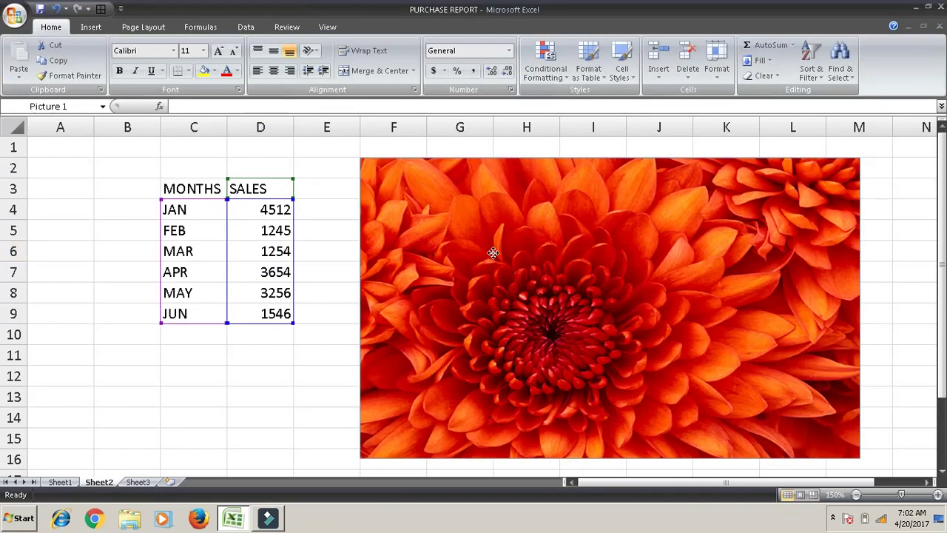
key("Delete")
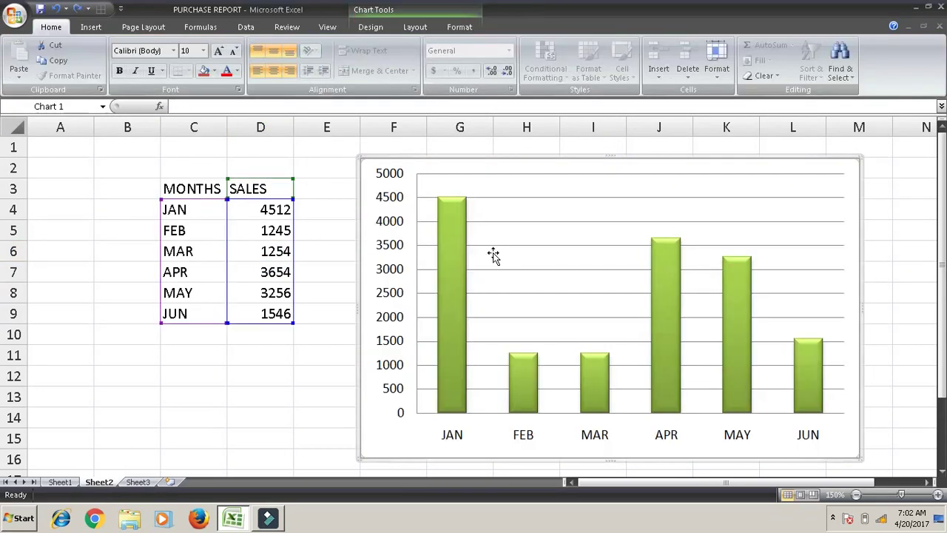
Step: Draw a left block arrow about 1.76" wide and 0.43" high across the upper part of the chart, and delete it
left_click(410, 30)
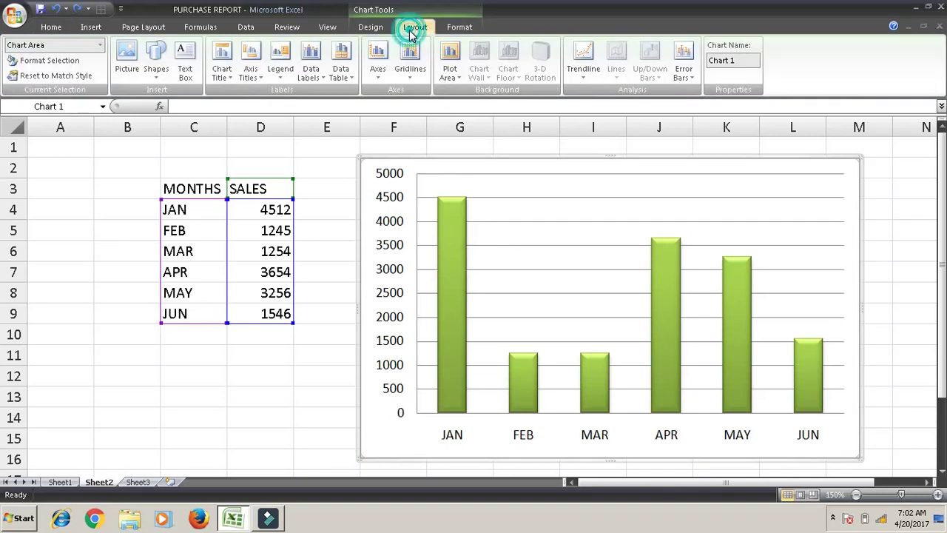
left_click(157, 67)
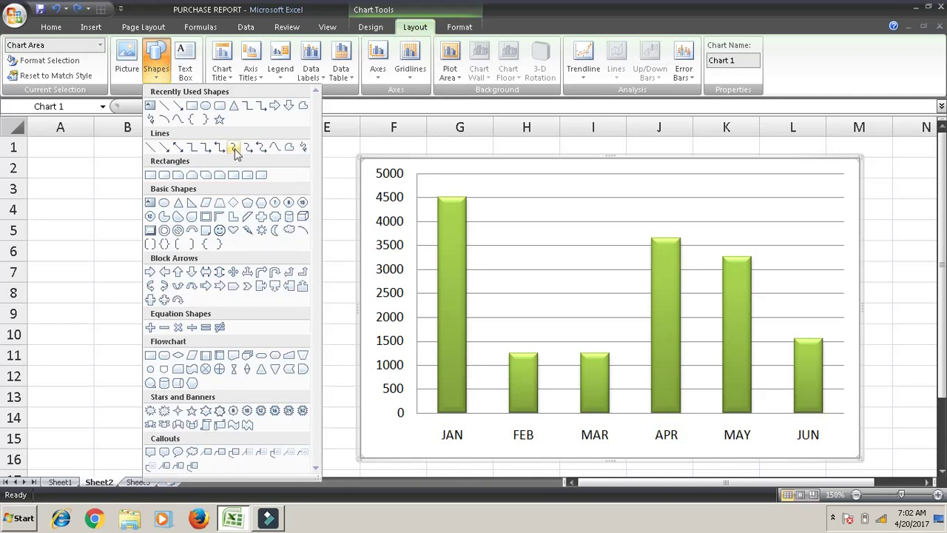
left_click(162, 276)
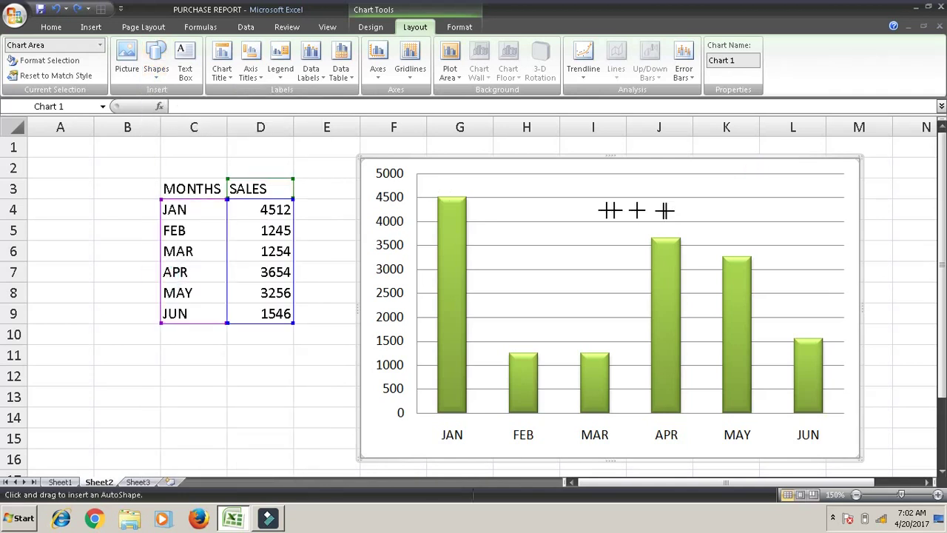
mouse_move(577, 211)
left_mouse_down()
mouse_move(676, 196)
mouse_move(753, 169)
left_mouse_up()
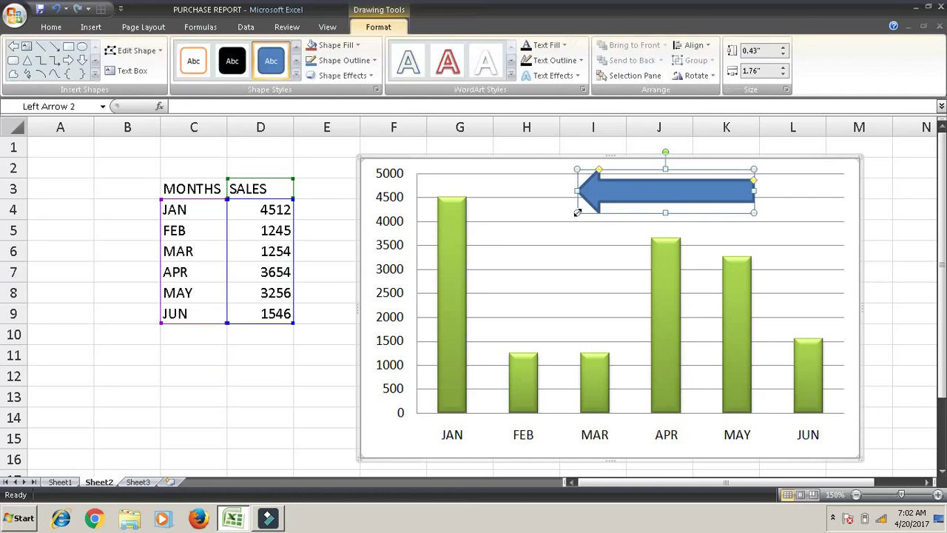
key("Delete")
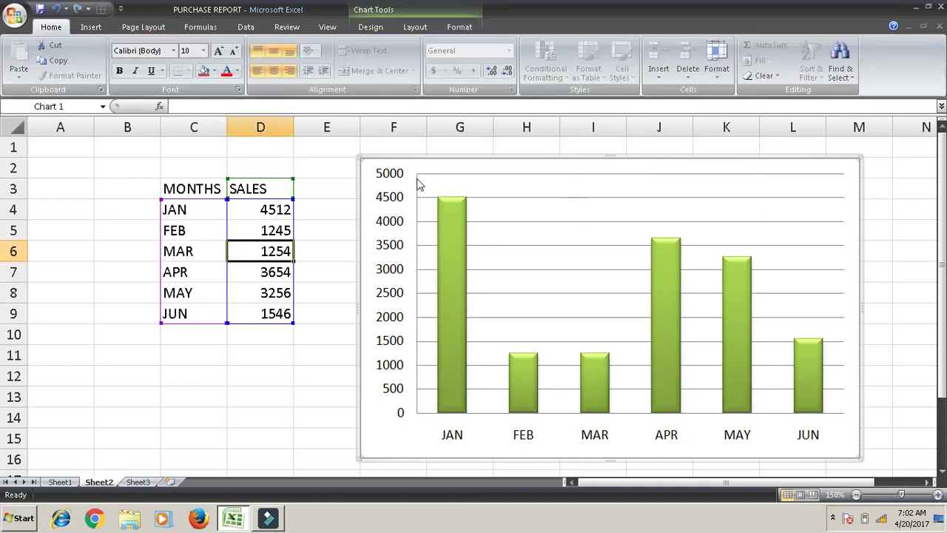
Step: Insert a text box reading DHHSDHSJ in the chart's plot area, and delete it
left_click(415, 33)
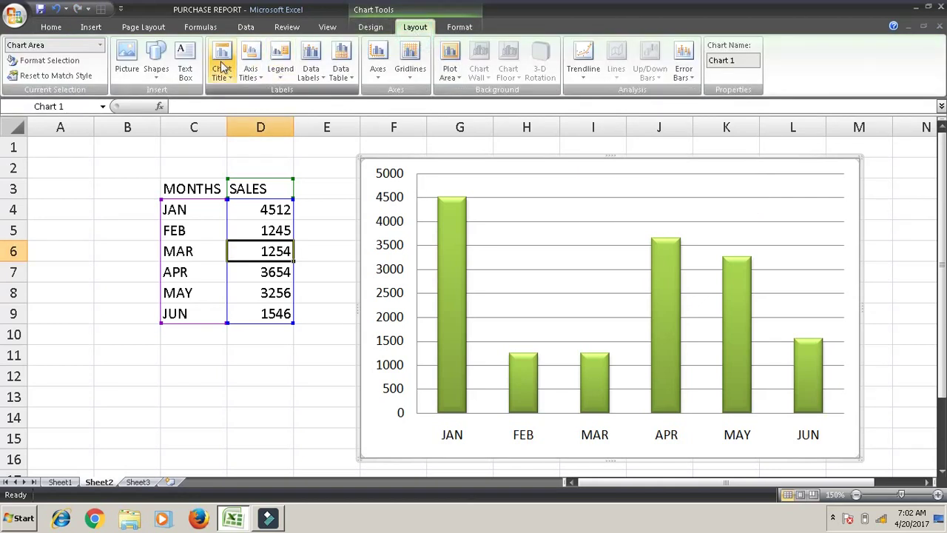
left_click(198, 76)
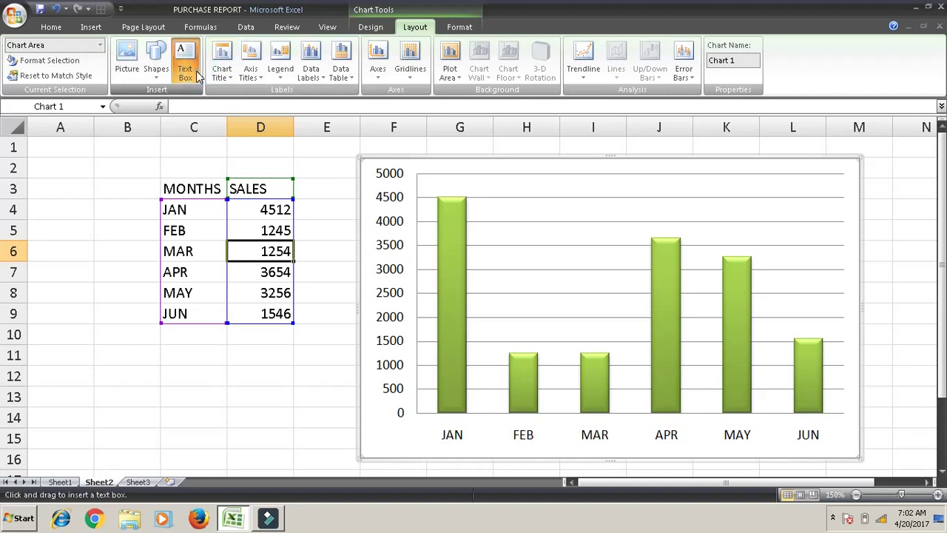
left_click(189, 70)
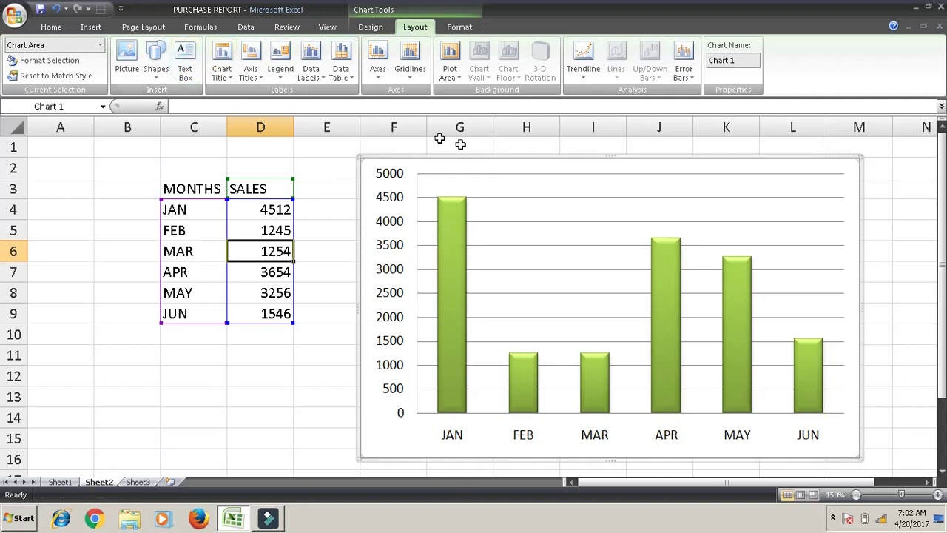
left_click(570, 175)
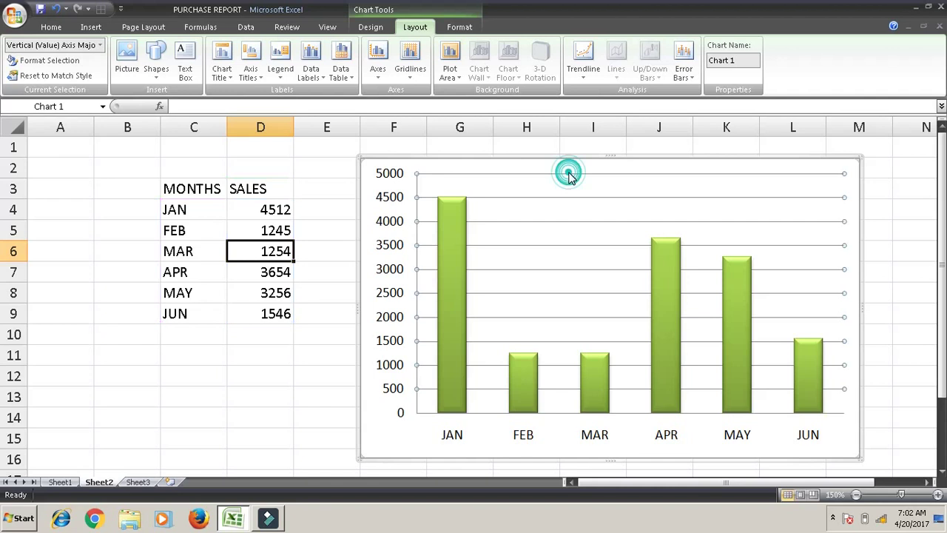
left_click(625, 210)
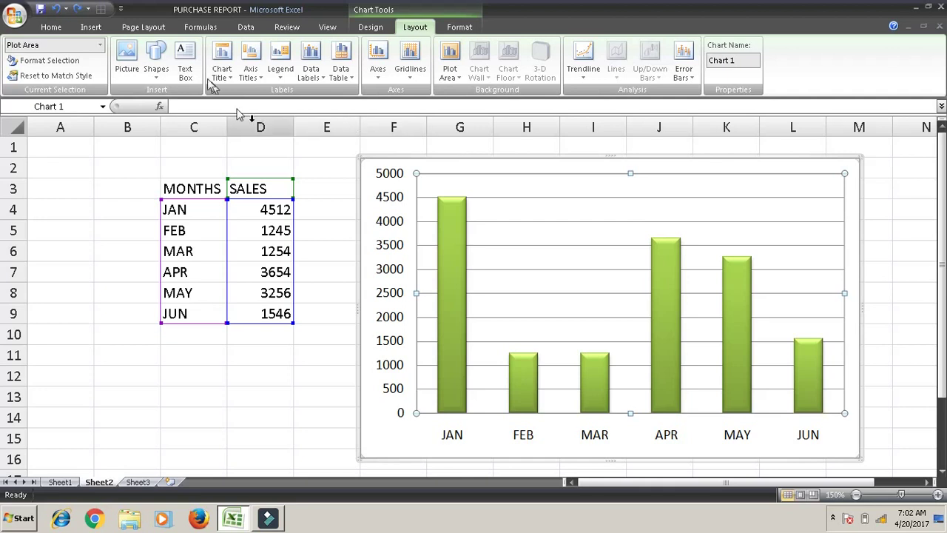
left_click(185, 64)
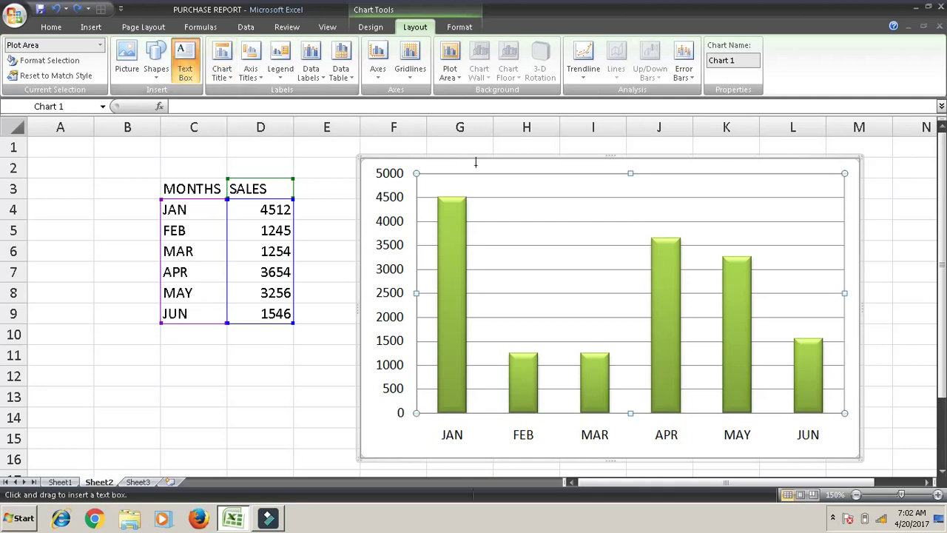
left_click(530, 183)
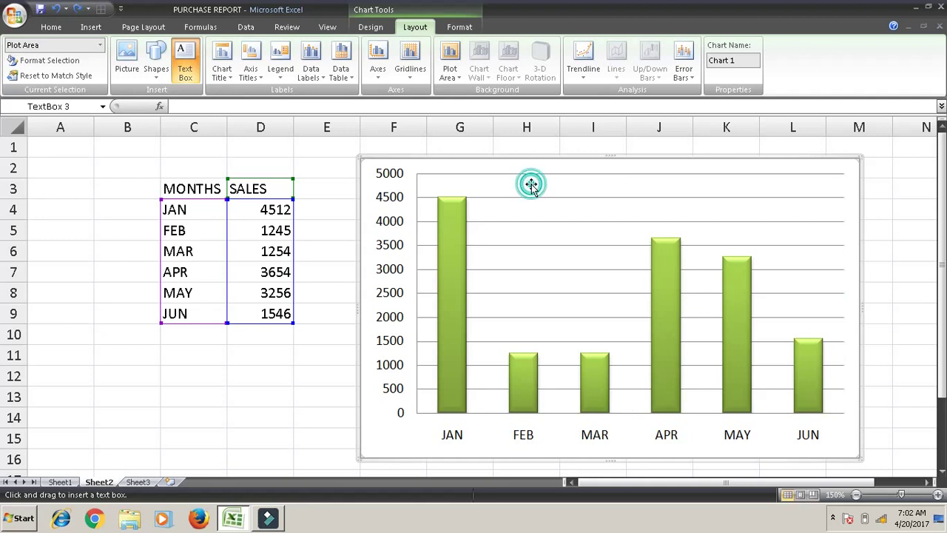
type("DHHSDHSJ")
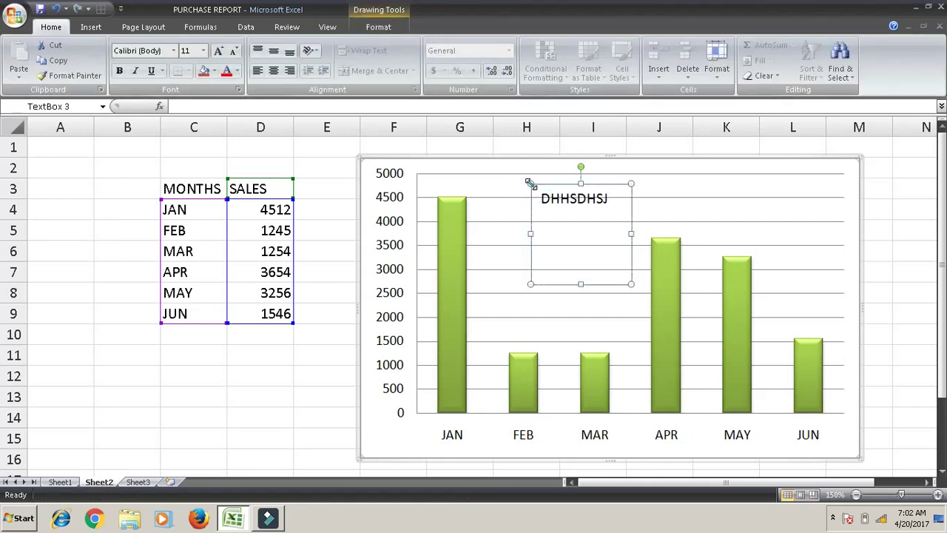
key("Delete")
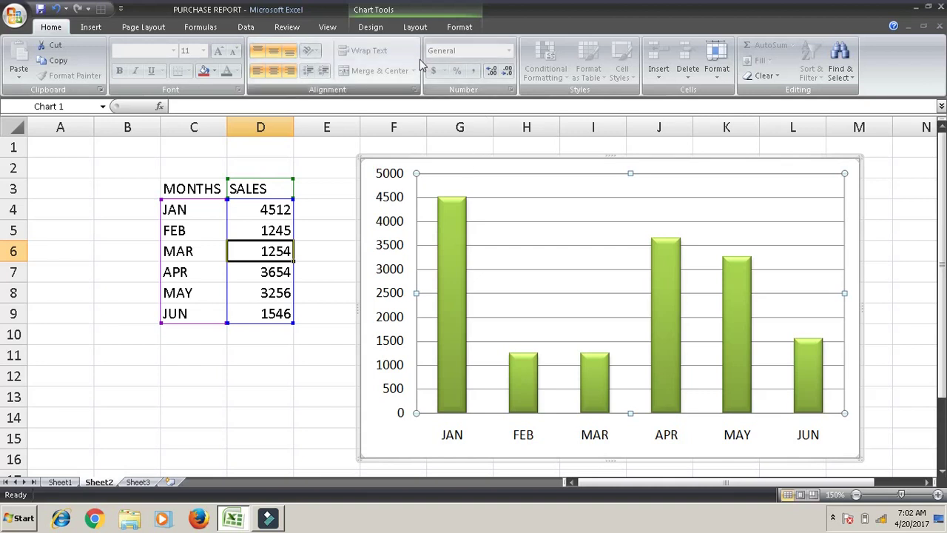
Step: Add a centered overlay title to the chart
left_click(415, 28)
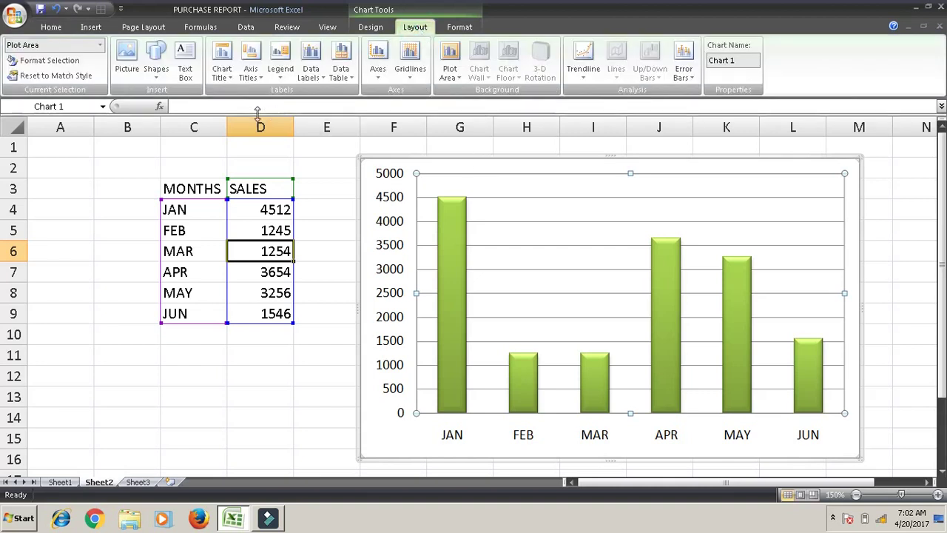
left_click(229, 78)
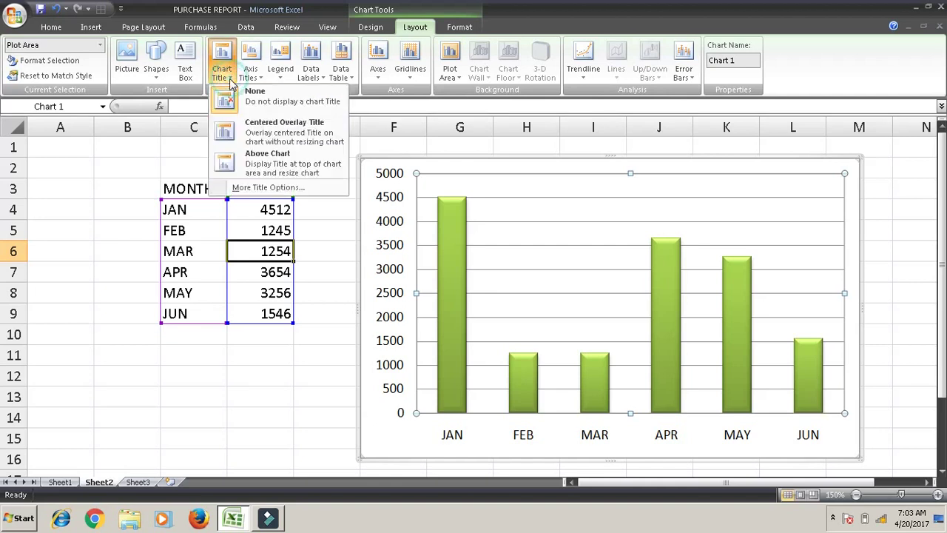
left_click(267, 131)
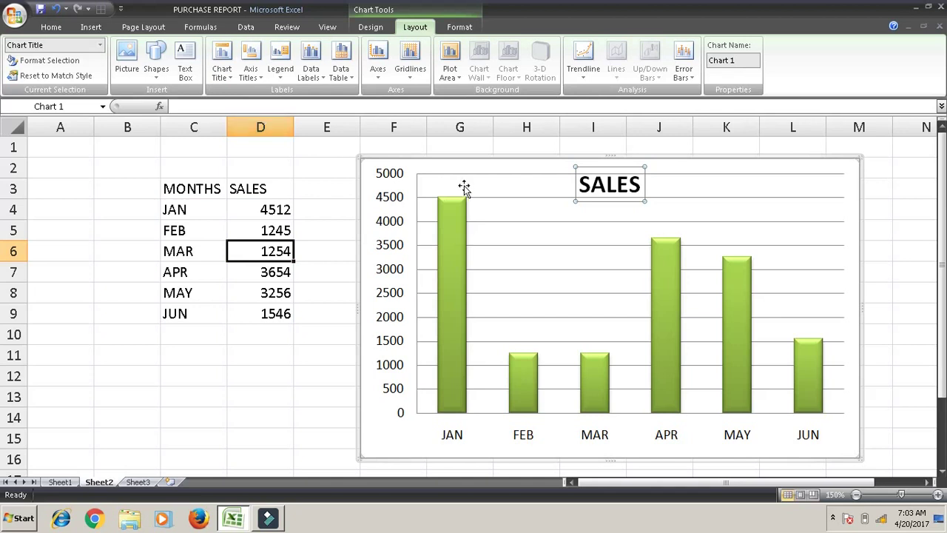
Step: Change the chart title text to SALES REPORT and set its position to Above Chart
left_click(641, 184)
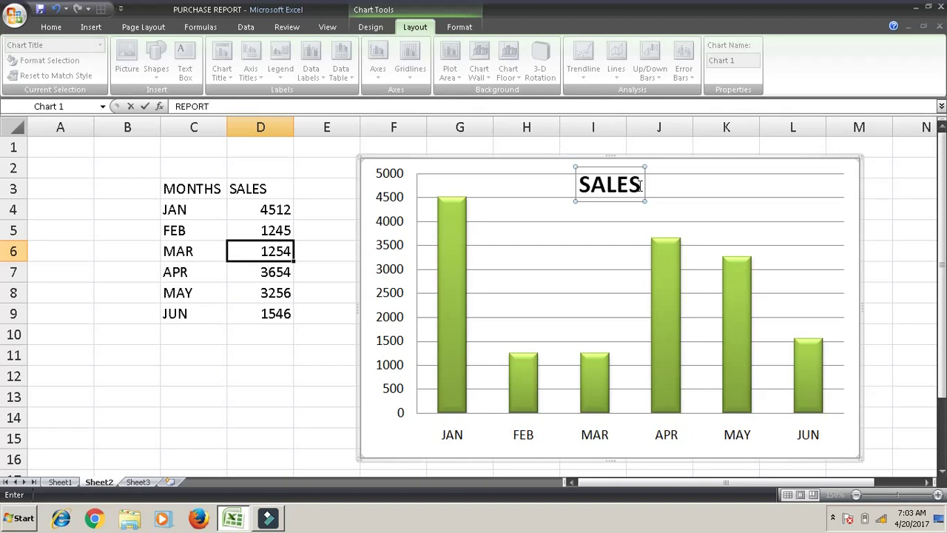
left_click(641, 185)
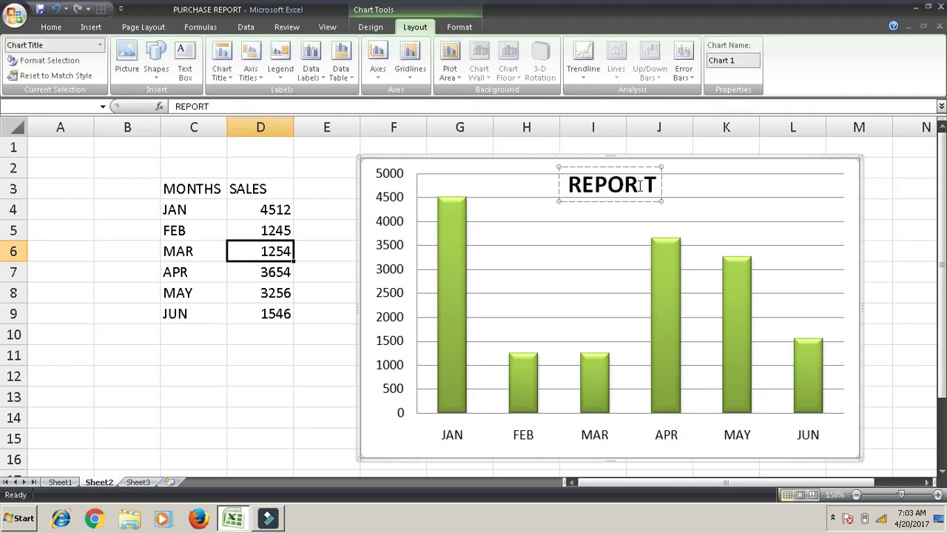
key("BackSpace")
key("BackSpace")
key("BackSpace")
key("BackSpace")
key("BackSpace")
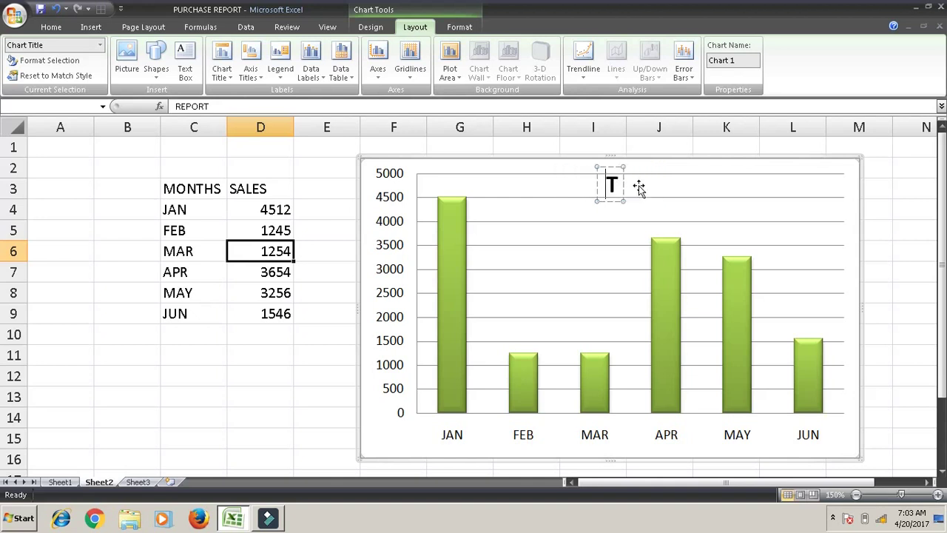
key("Delete")
type("SALES REPORT")
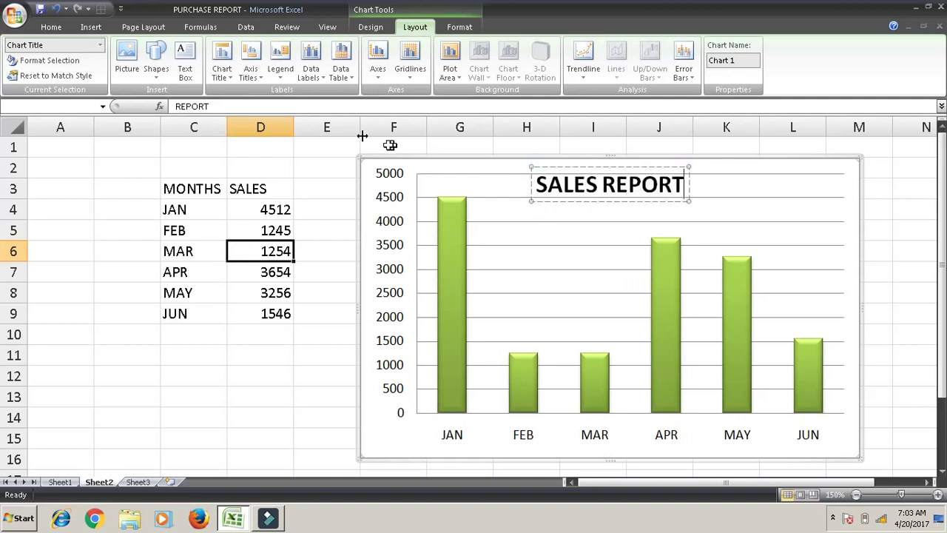
left_click(226, 78)
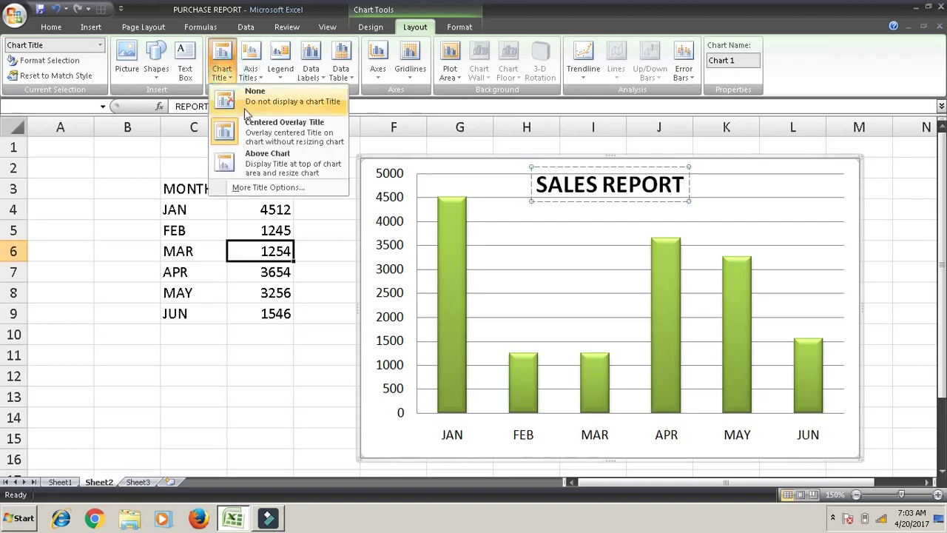
left_click(248, 162)
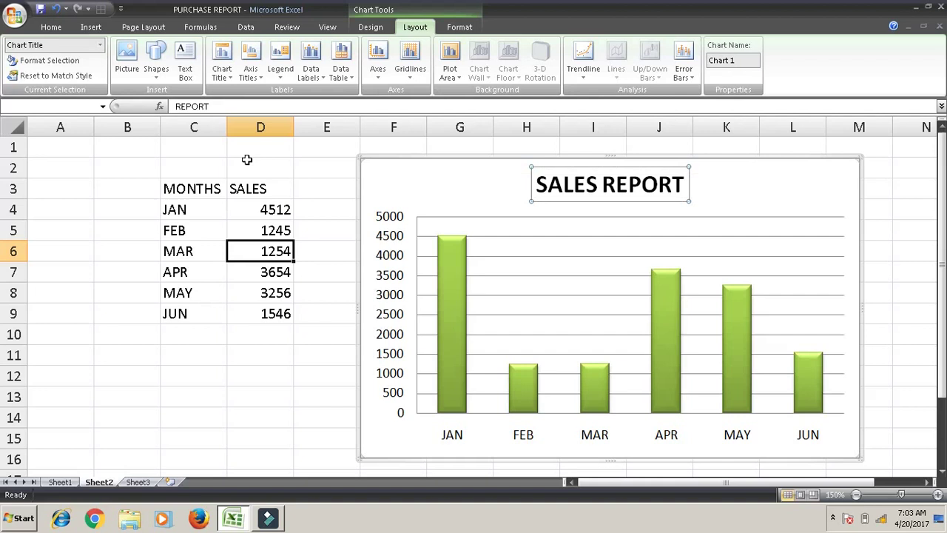
Step: Add a primary horizontal axis title below the axis
left_click(250, 74)
left_click(250, 74)
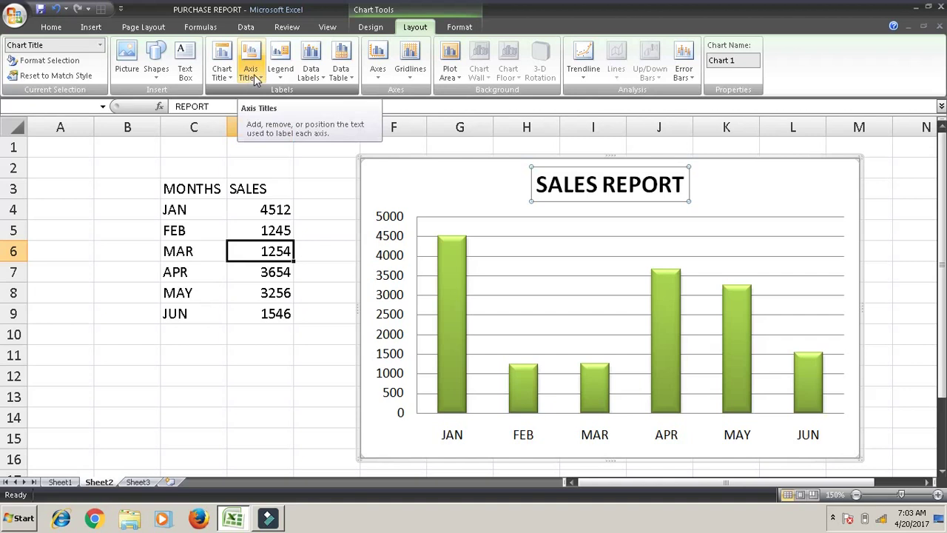
left_click(253, 74)
mouse_move(291, 94)
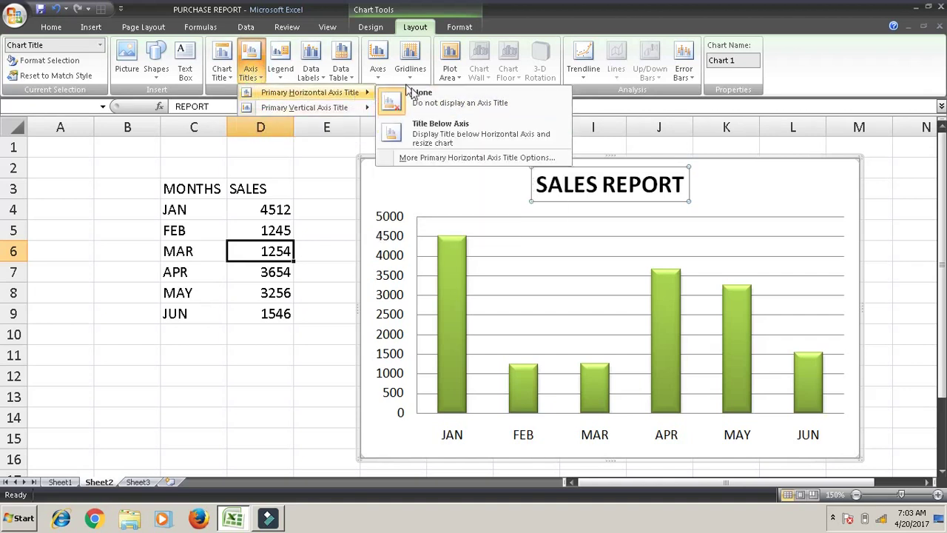
left_click(418, 136)
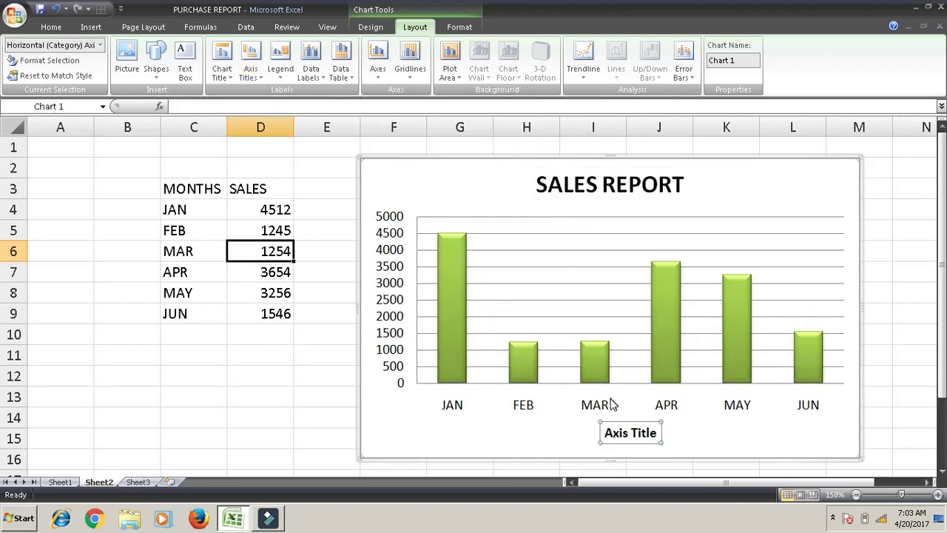
Step: Replace the horizontal axis title's placeholder text with MONTHS
left_click(657, 432)
key("BackSpace")
key("BackSpace")
key("BackSpace")
key("BackSpace")
key("BackSpace")
key("BackSpace")
key("BackSpace")
key("BackSpace")
key("BackSpace")
key("BackSpace")
type("MONTHS")
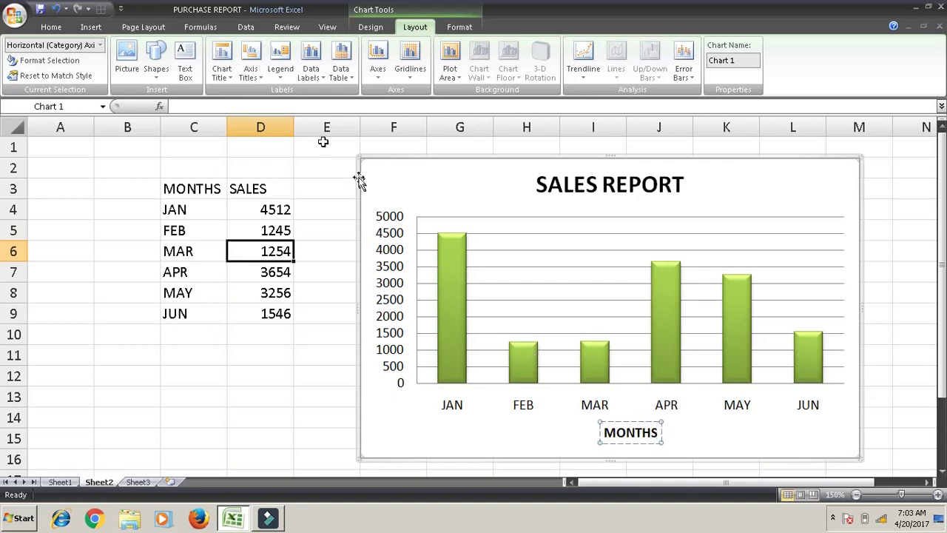
Step: Add a rotated primary vertical axis title to the chart
left_click(252, 73)
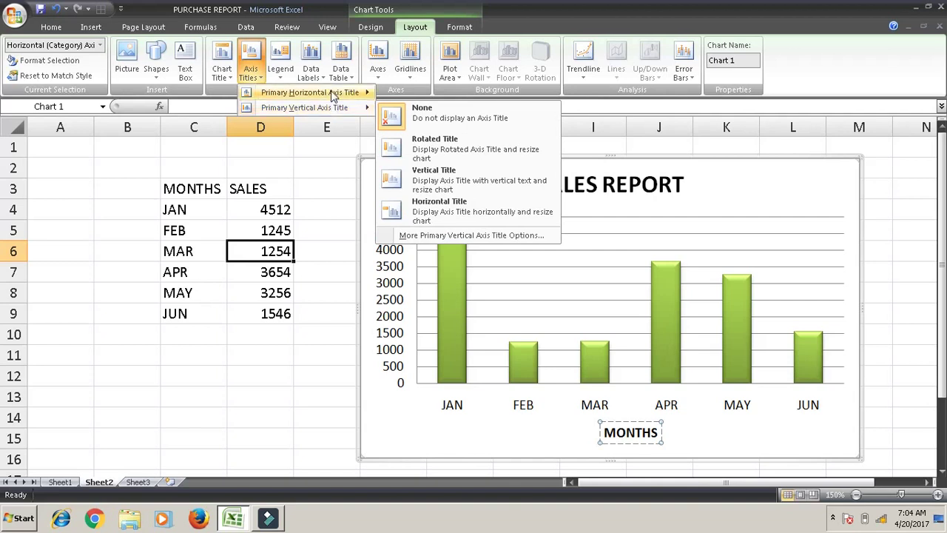
mouse_move(330, 90)
mouse_move(331, 111)
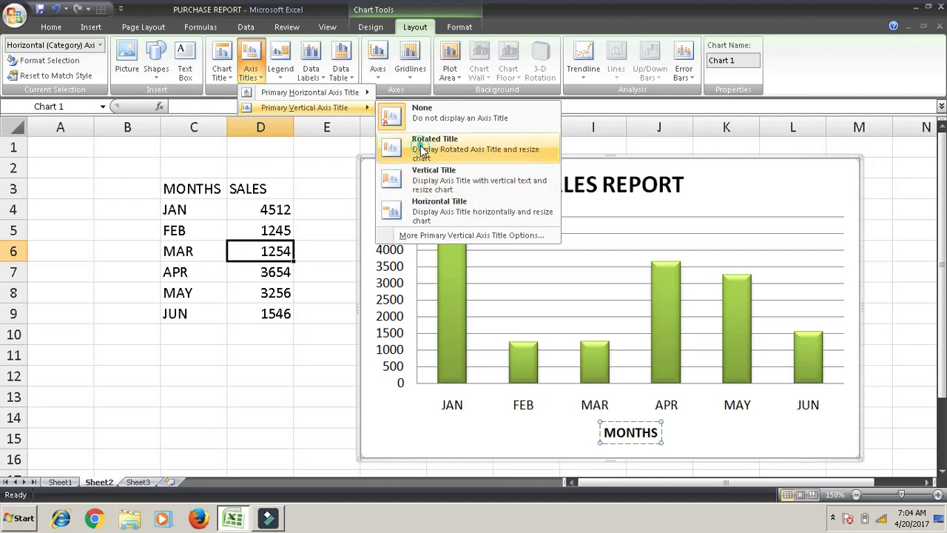
left_click(421, 149)
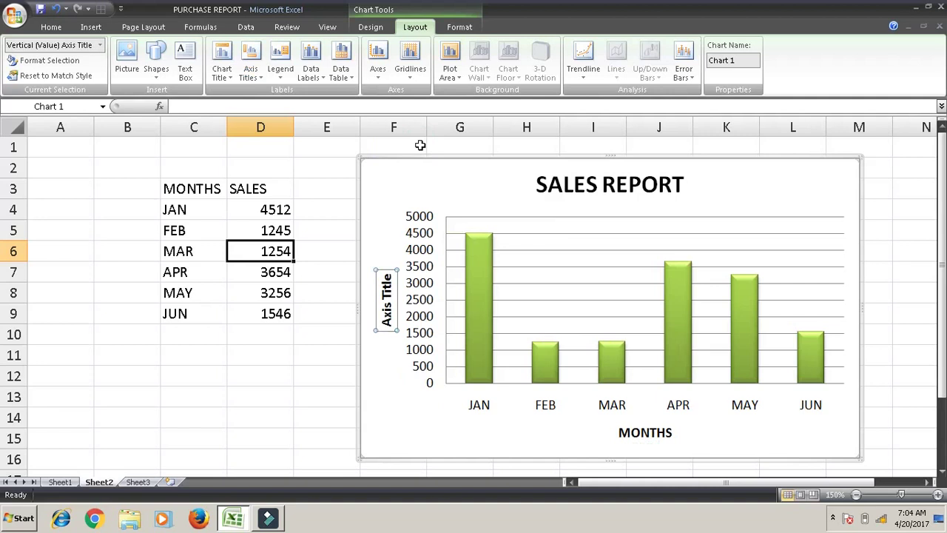
Step: Replace the vertical axis title's placeholder text with SALES
left_click(387, 292)
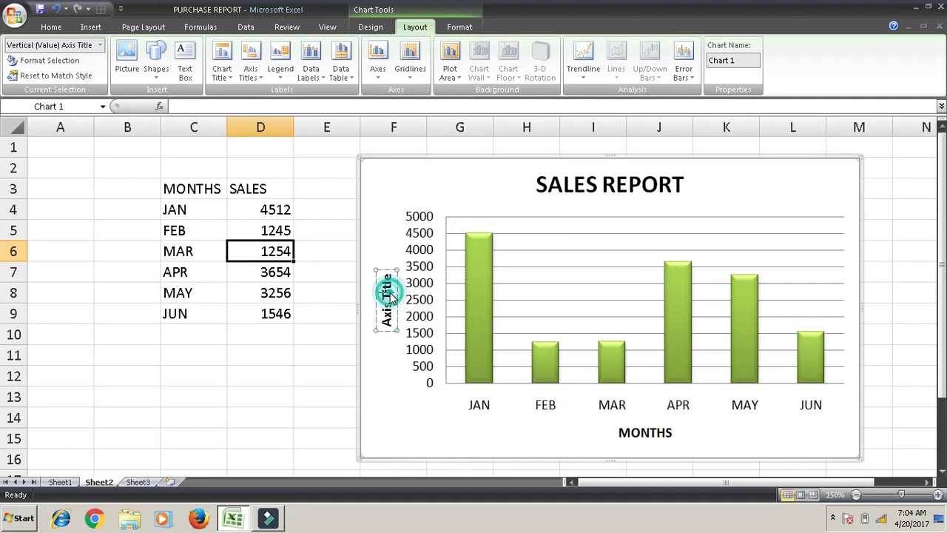
key("ctrl+a")
type("M")
type("SAL")
type("ES")
left_click(349, 290)
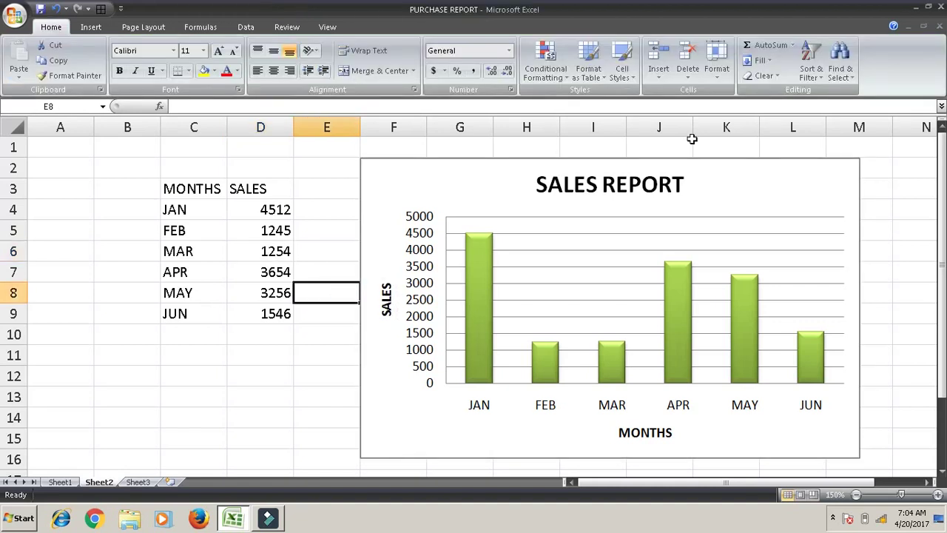
Step: Show the chart legend at the top of the chart and delete it again
left_click(630, 162)
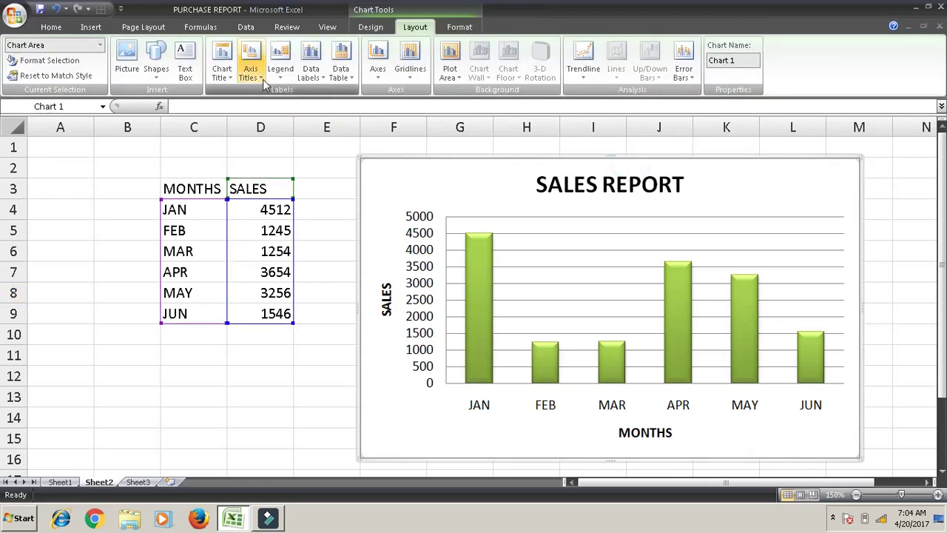
left_click(281, 74)
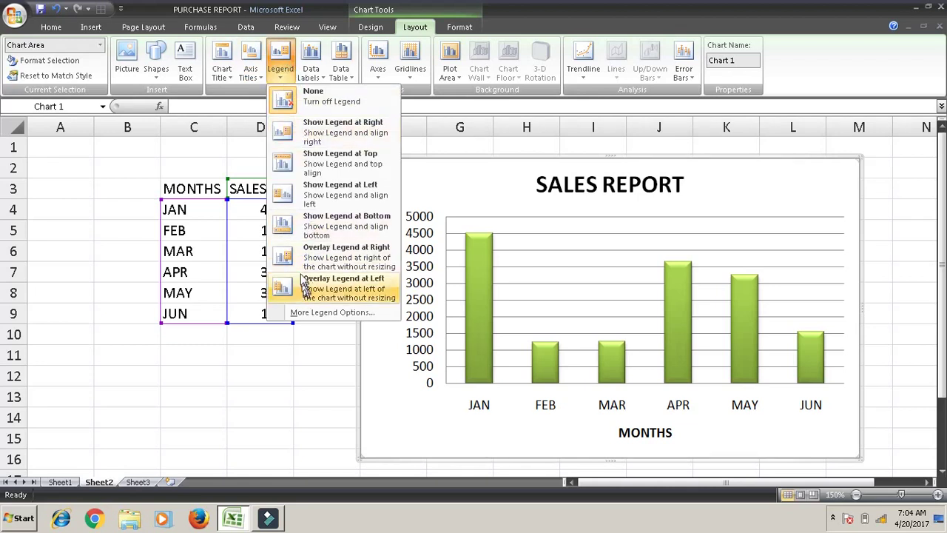
left_click(305, 164)
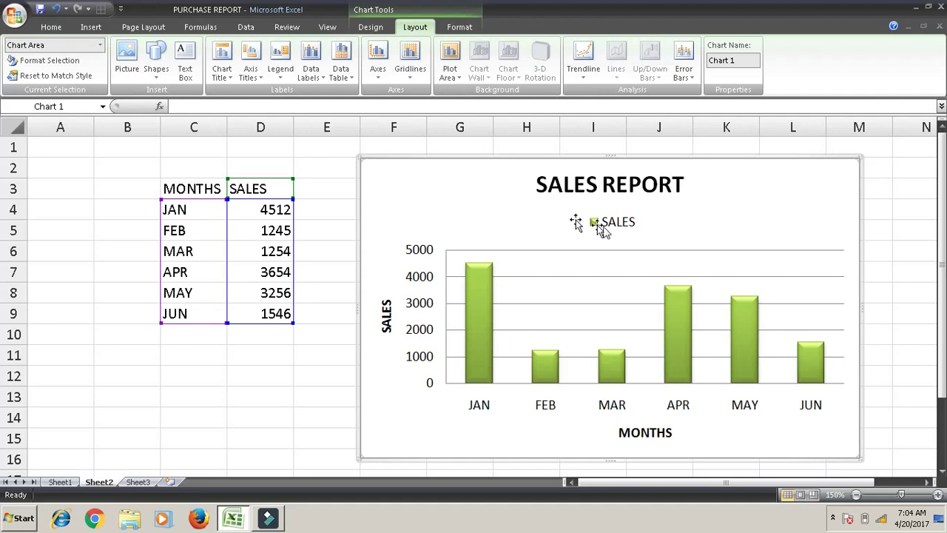
left_click(613, 229)
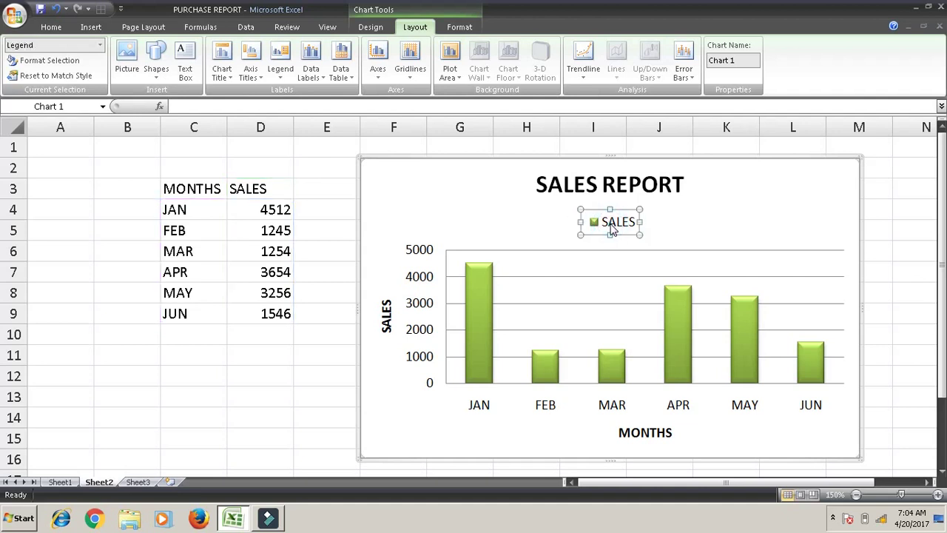
key("Delete")
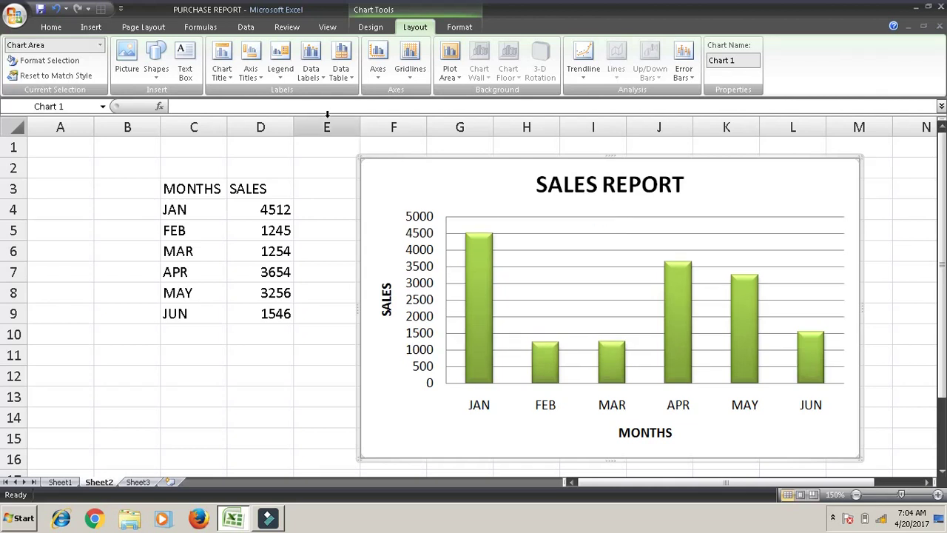
Step: Display data labels at the outside end of the columns and turn them off again
left_click(307, 80)
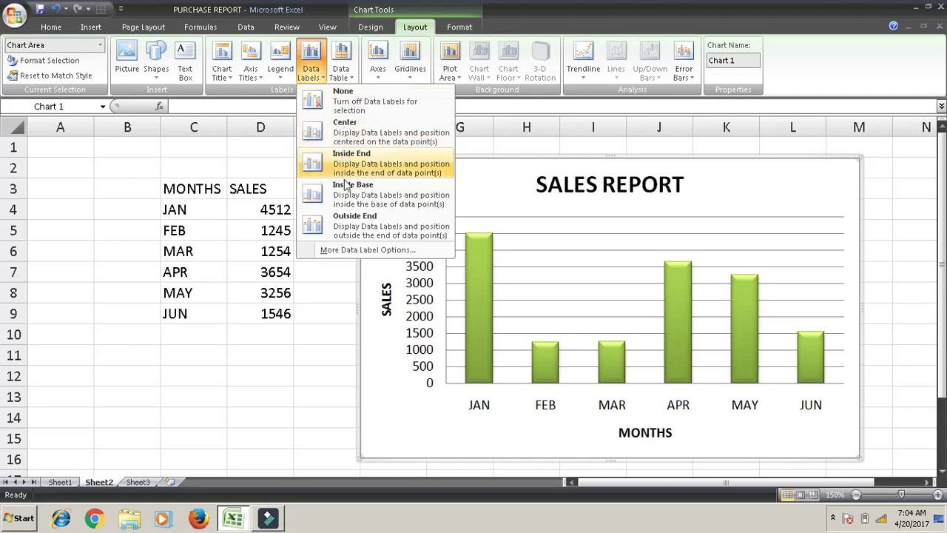
left_click(343, 220)
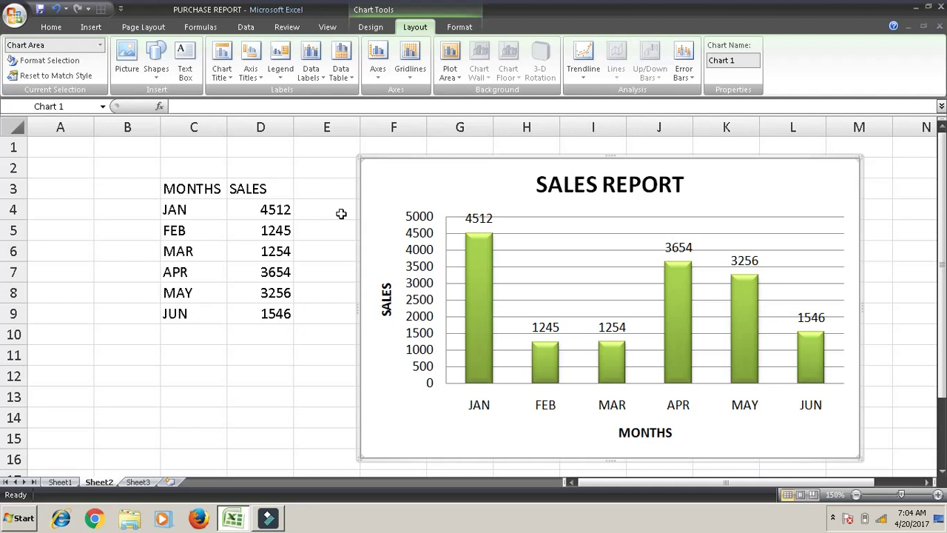
left_click(319, 77)
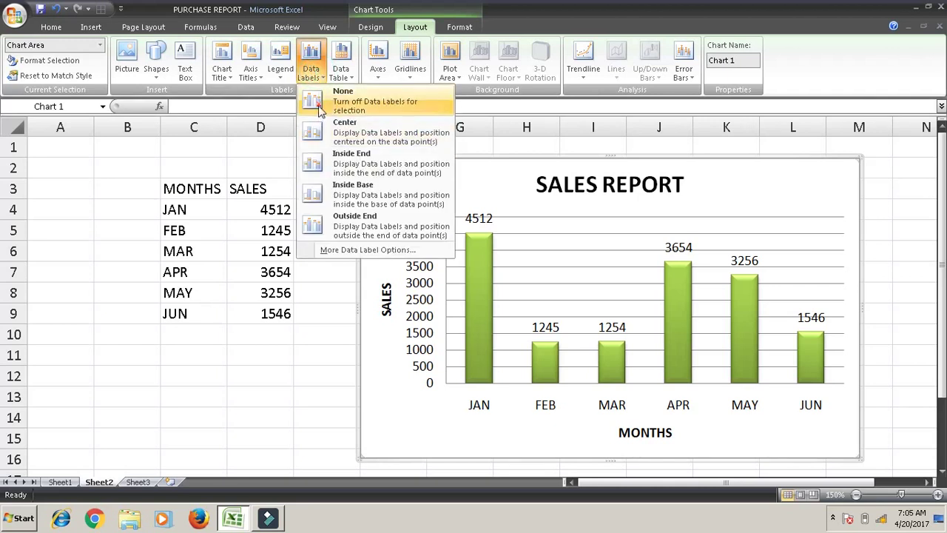
left_click(319, 108)
Step: Show a data table without legend keys below the chart and set the primary horizontal axis to display without labeling
left_click(342, 72)
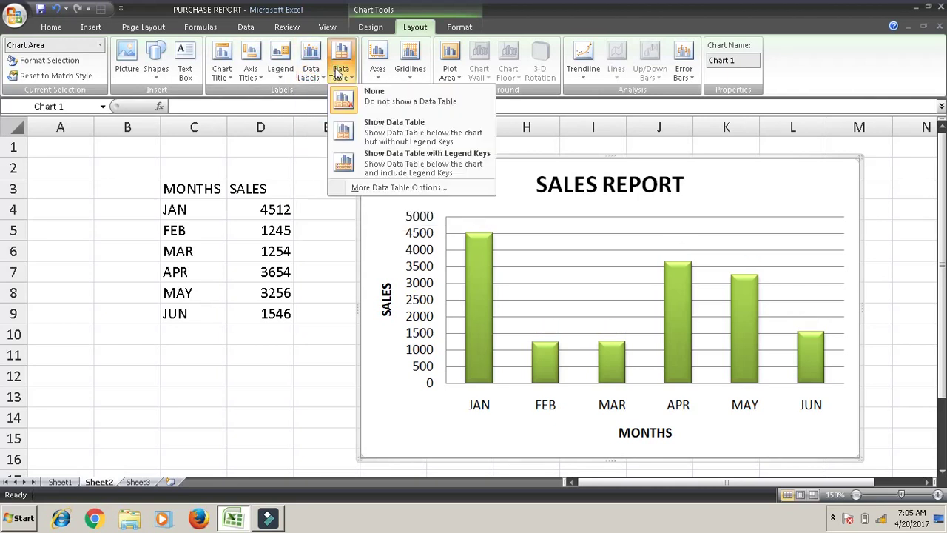
left_click(356, 127)
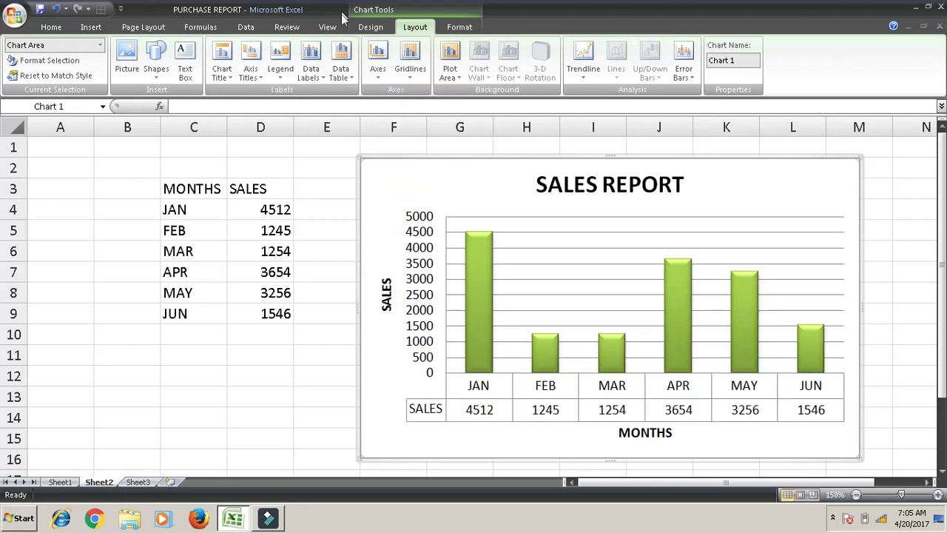
left_click(378, 73)
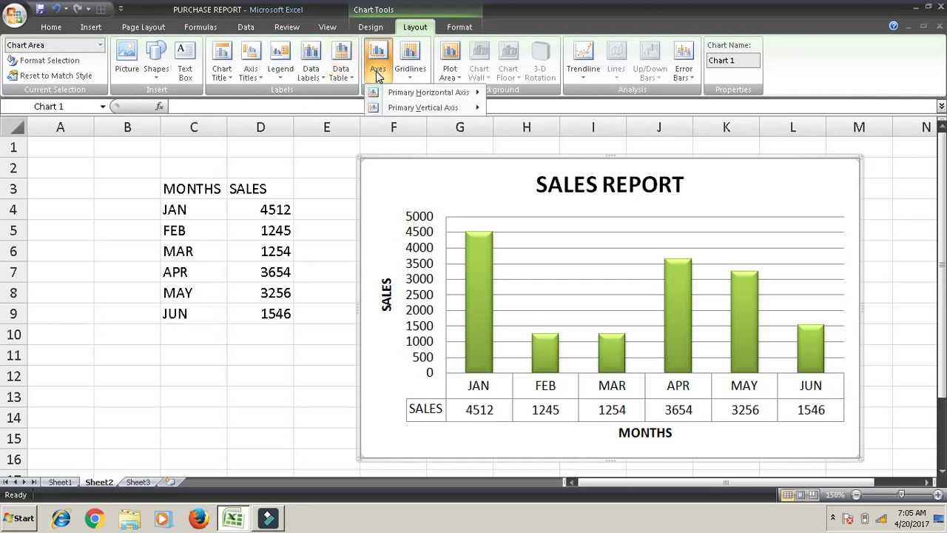
mouse_move(436, 93)
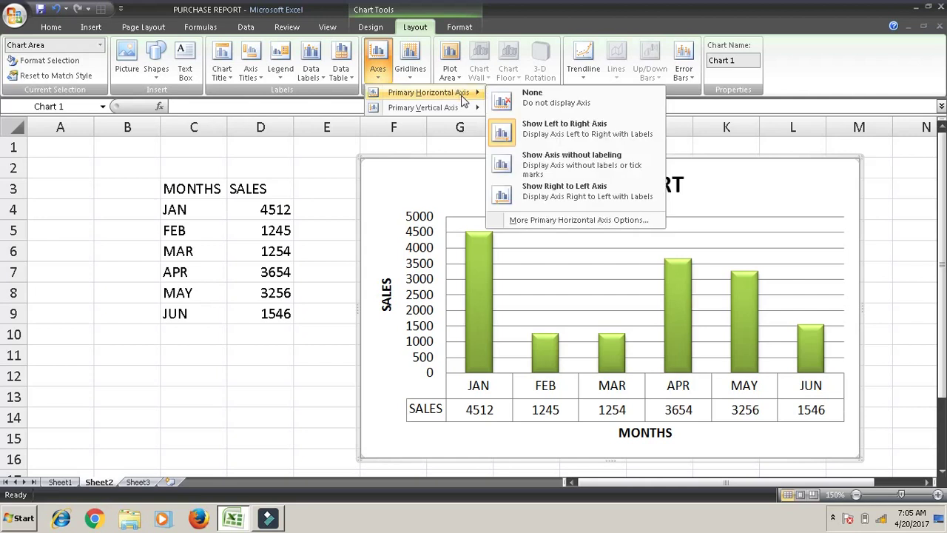
left_click(542, 163)
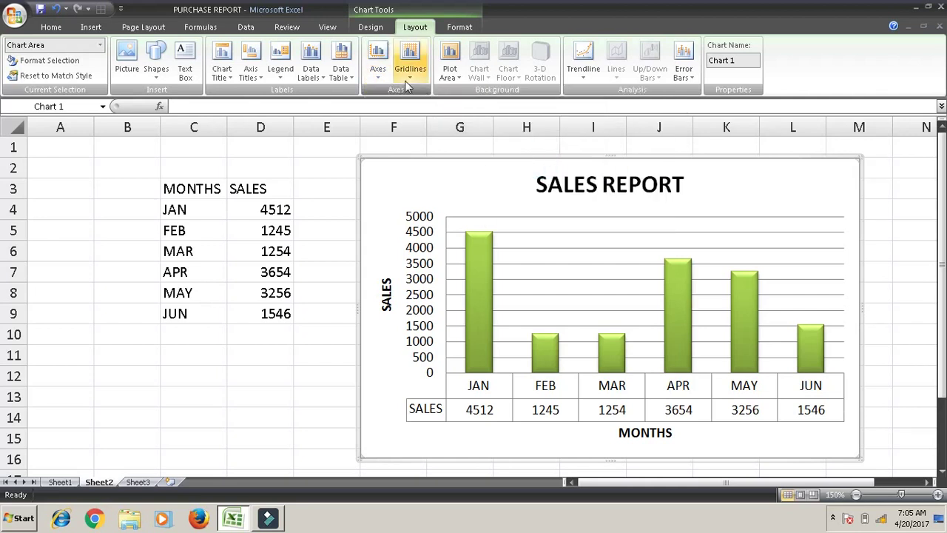
Step: Set the primary vertical axis to display its numbers in thousands
left_click(382, 74)
mouse_move(400, 108)
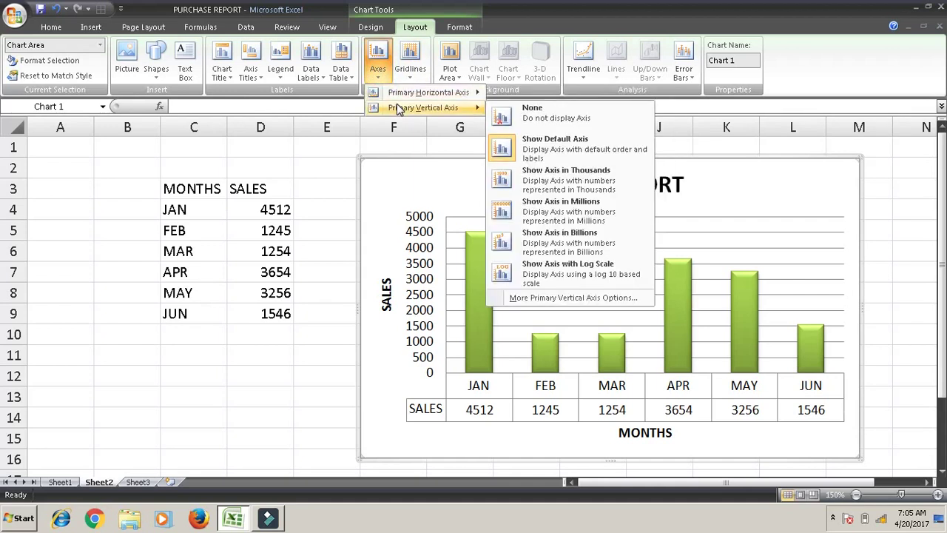
left_click(539, 183)
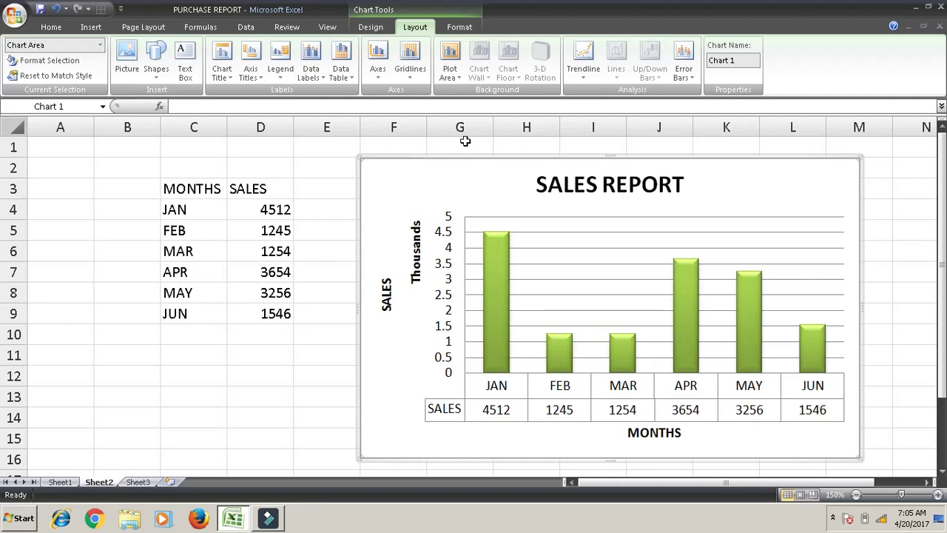
Step: Turn off the chart's primary horizontal gridlines
left_click(418, 77)
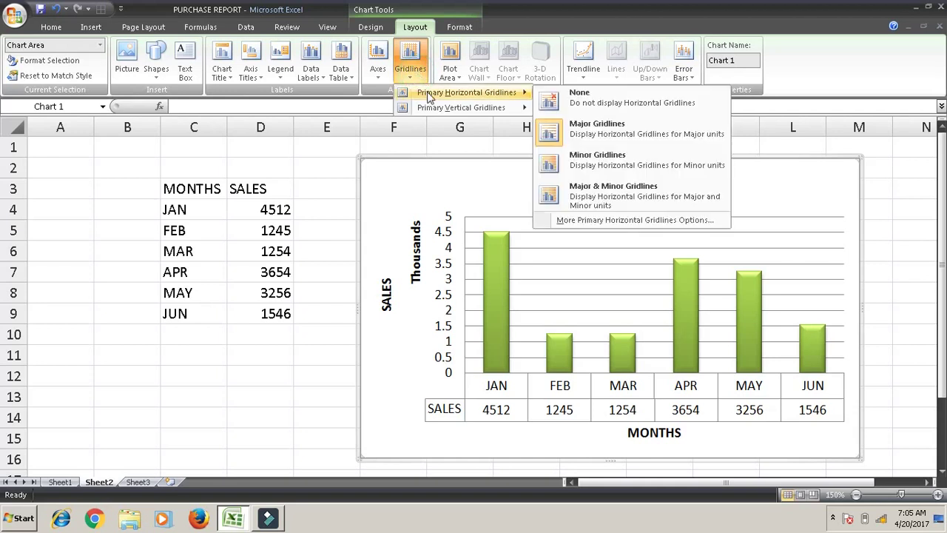
mouse_move(515, 109)
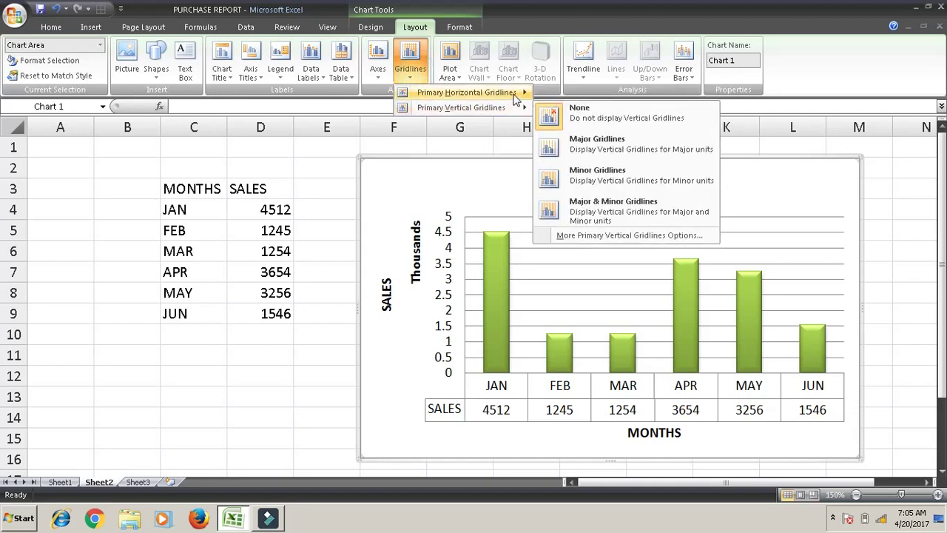
left_click(557, 98)
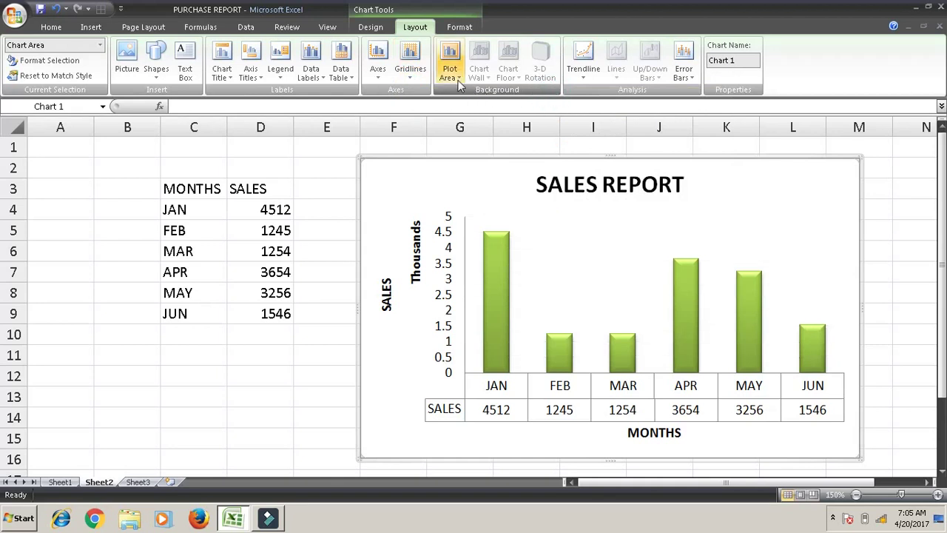
Step: Display major primary vertical gridlines on the chart
left_click(421, 79)
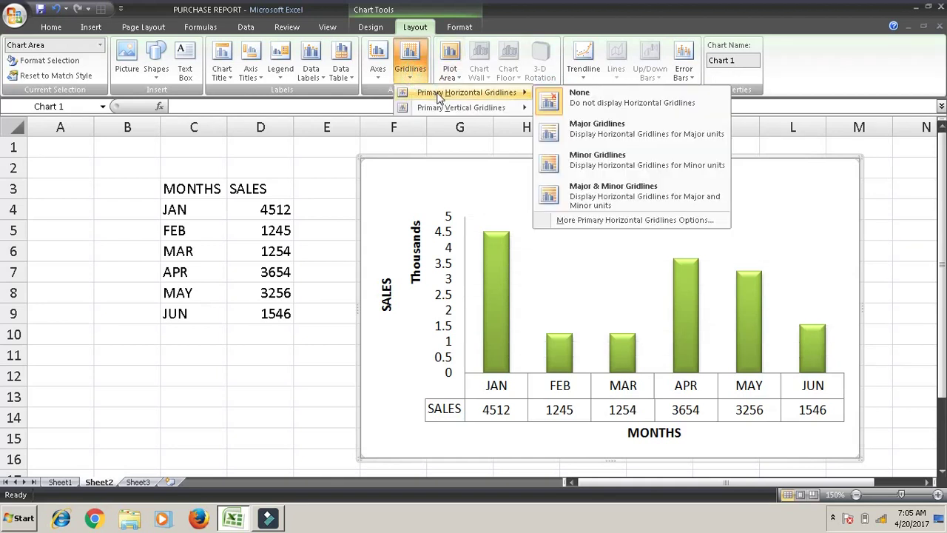
mouse_move(450, 107)
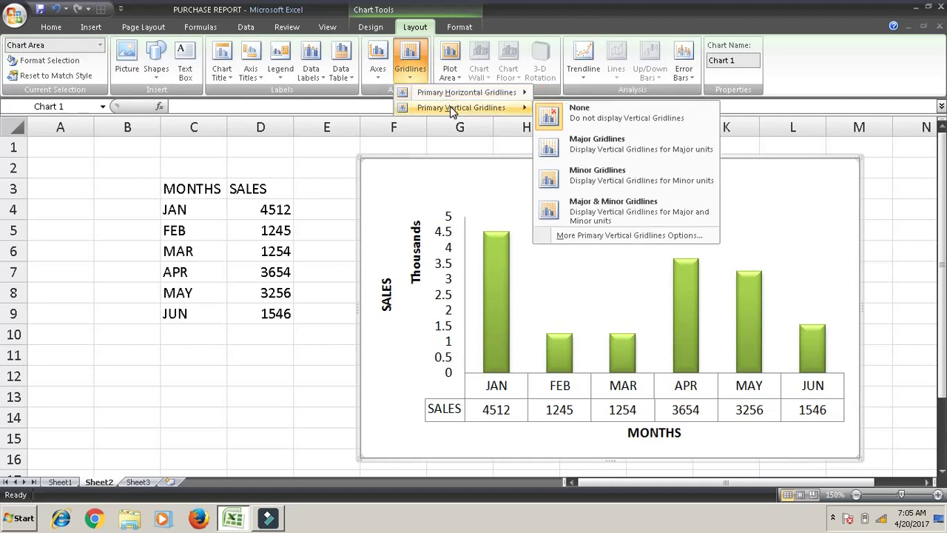
left_click(556, 146)
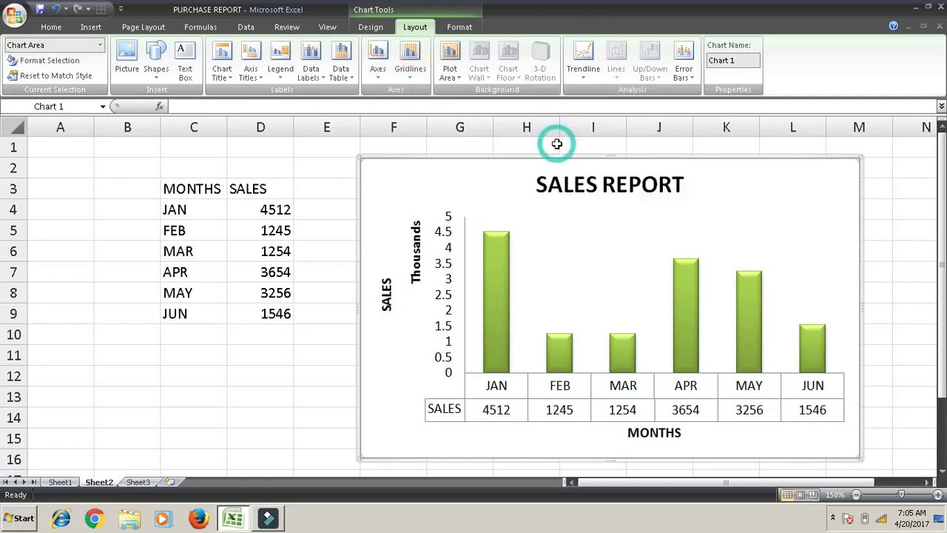
Step: Display major primary horizontal gridlines on the chart and clear the plot area fill
left_click(419, 78)
mouse_move(457, 111)
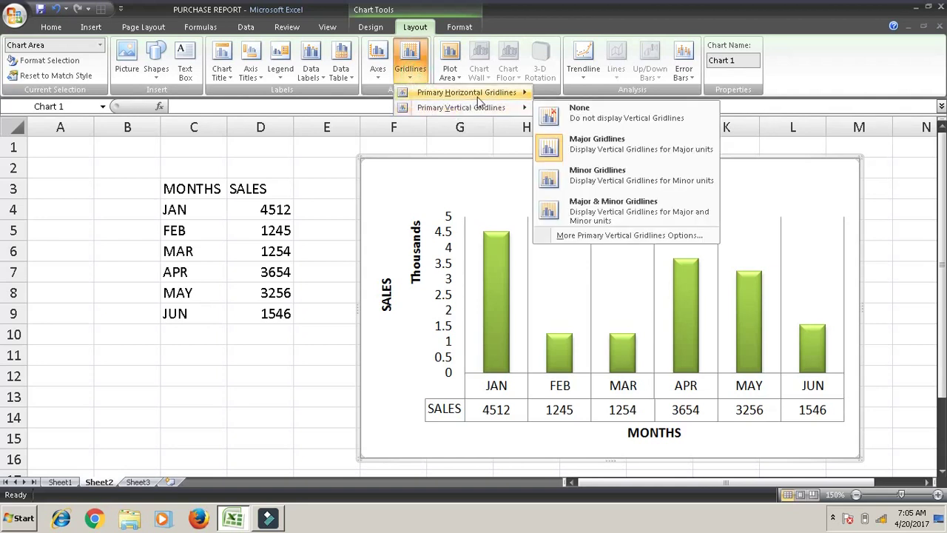
mouse_move(478, 94)
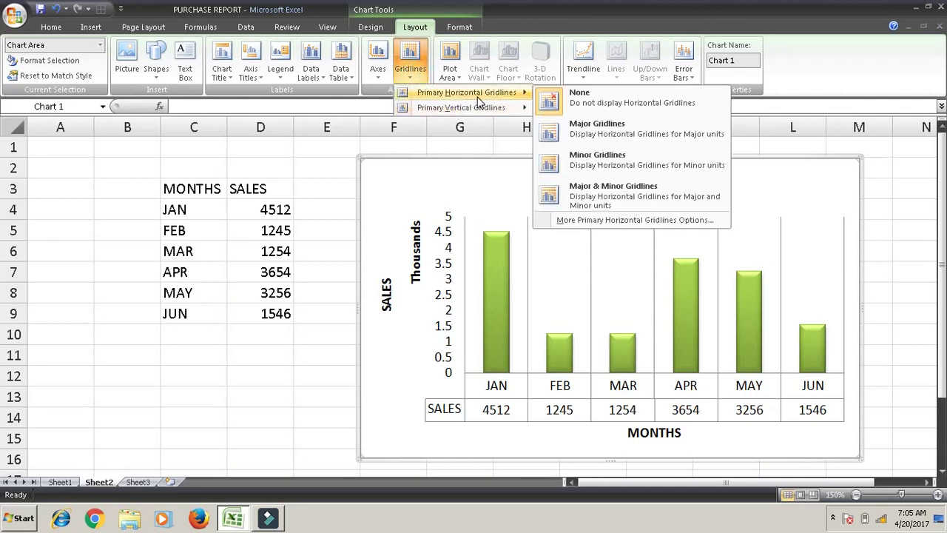
left_click(575, 139)
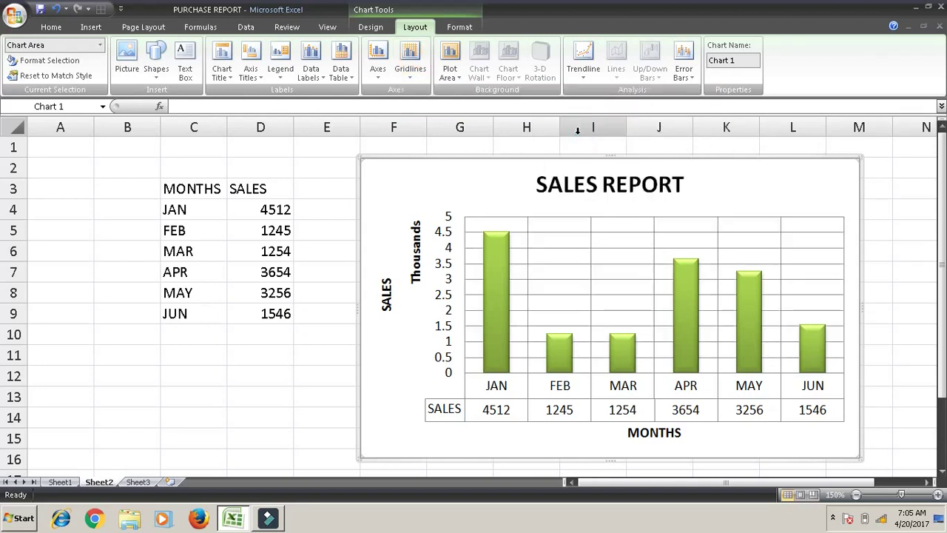
left_click(463, 60)
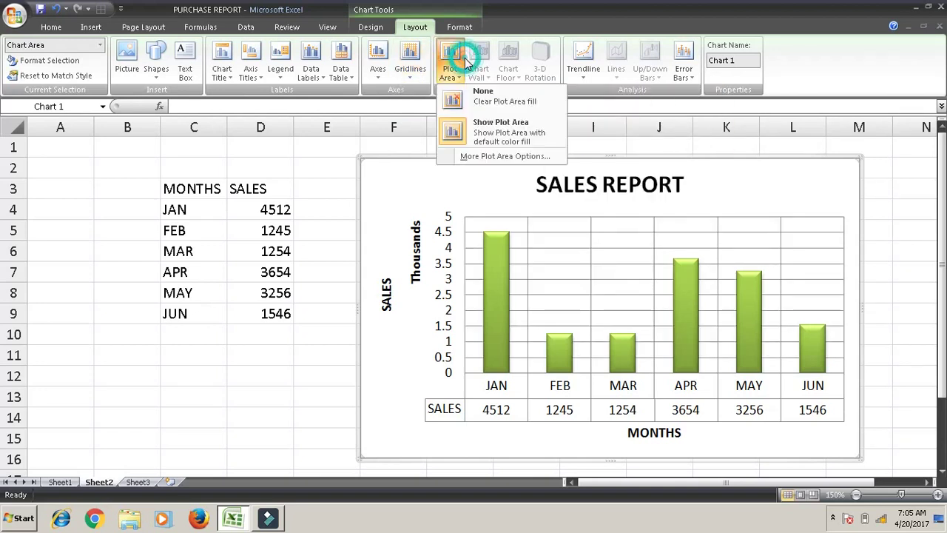
left_click(472, 104)
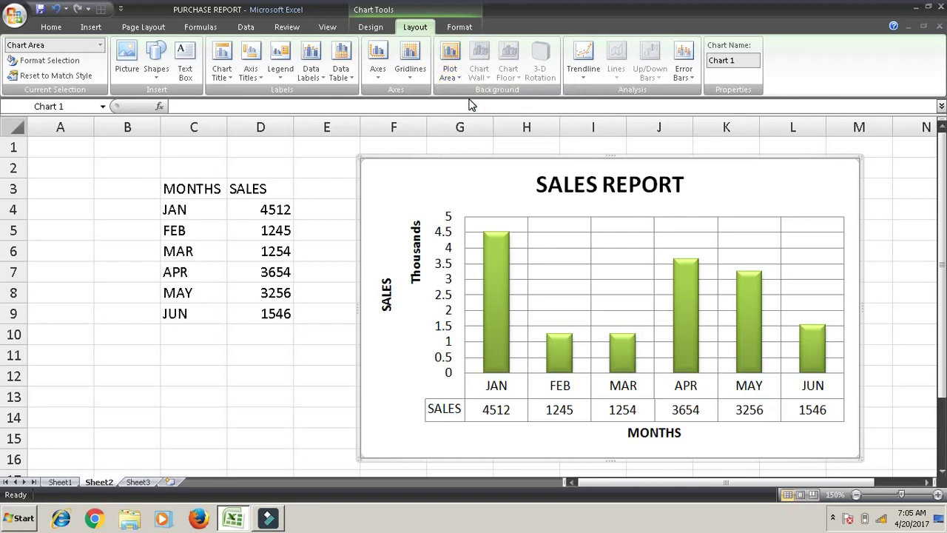
Step: Add a linear trendline to the sales series and remove it again
left_click(589, 68)
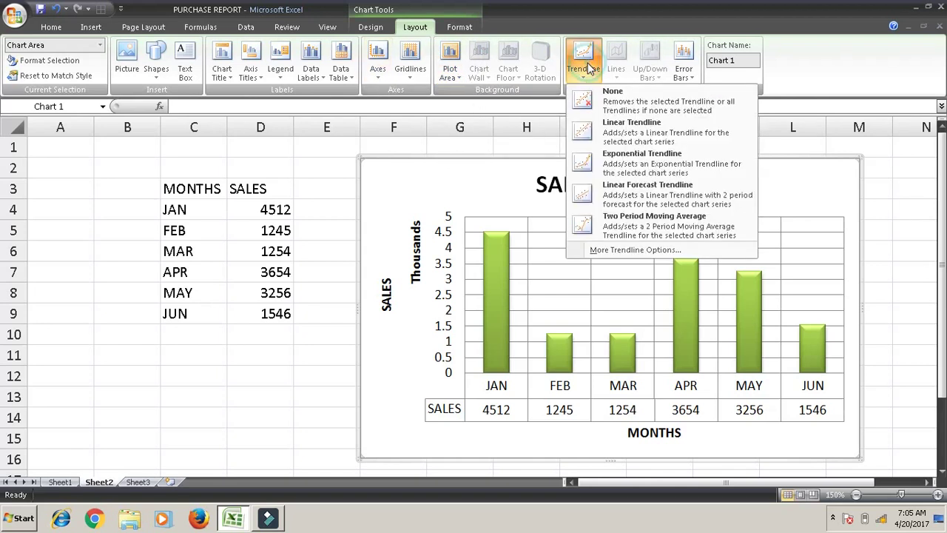
left_click(604, 124)
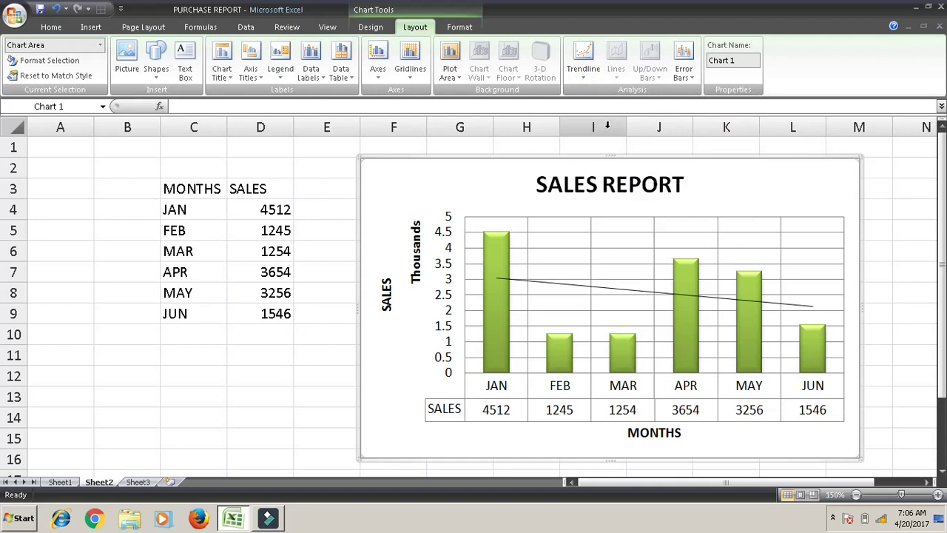
left_click(583, 76)
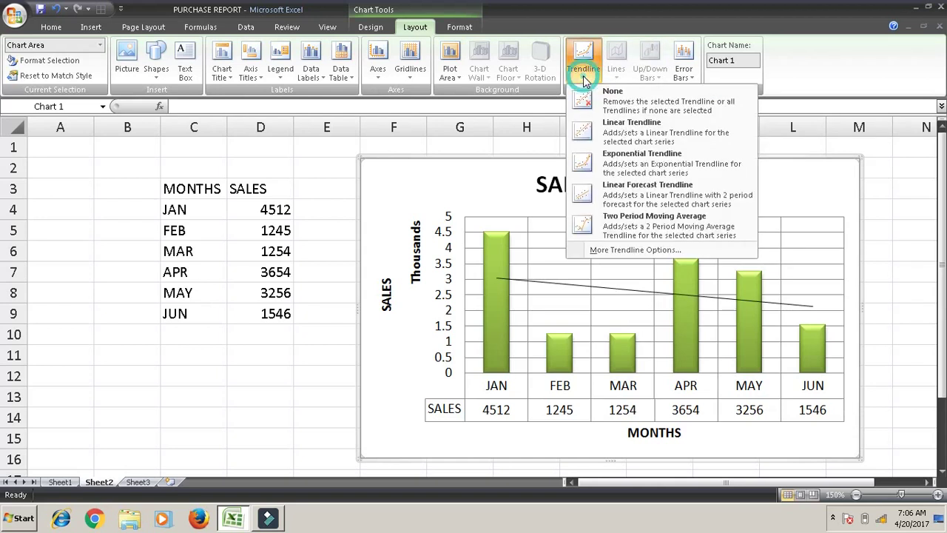
left_click(586, 99)
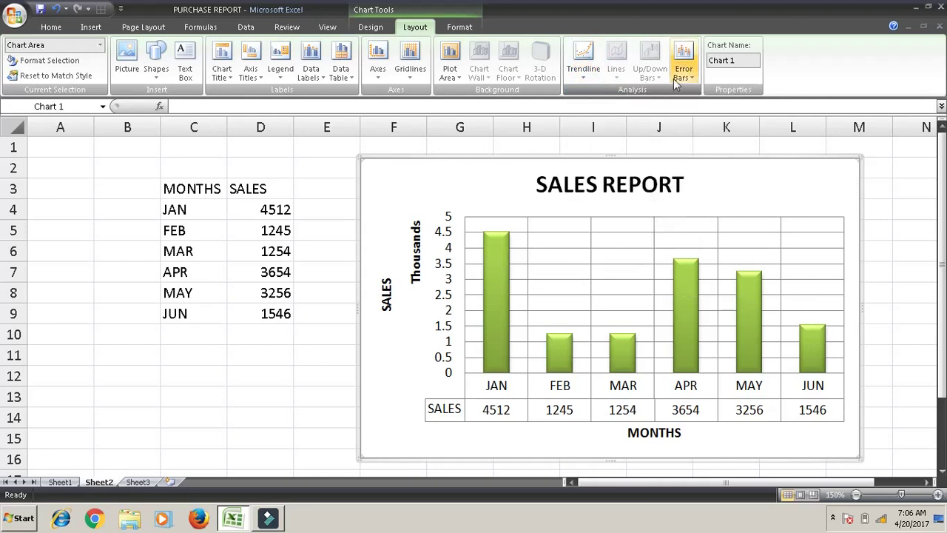
Step: Add error bars with standard error to the sales series and remove them again
left_click(678, 77)
left_click(689, 127)
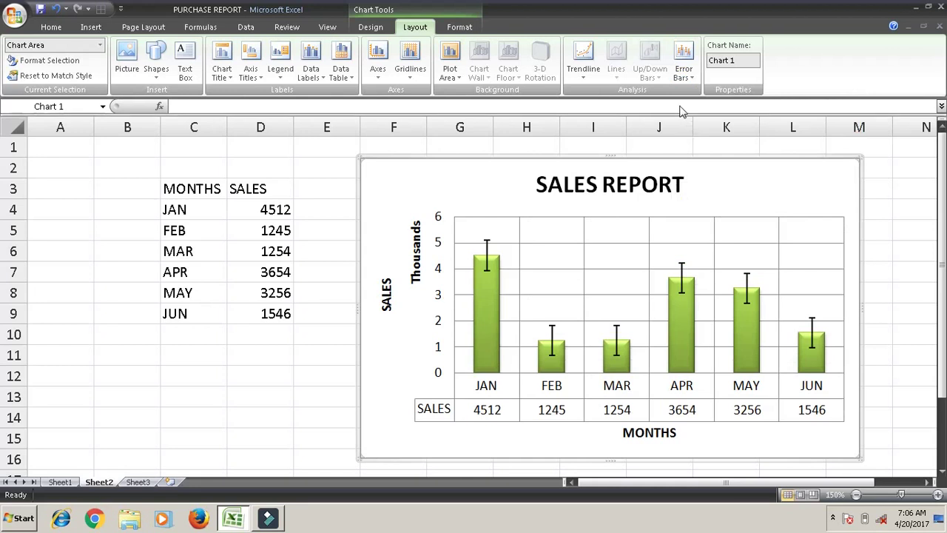
left_click(683, 74)
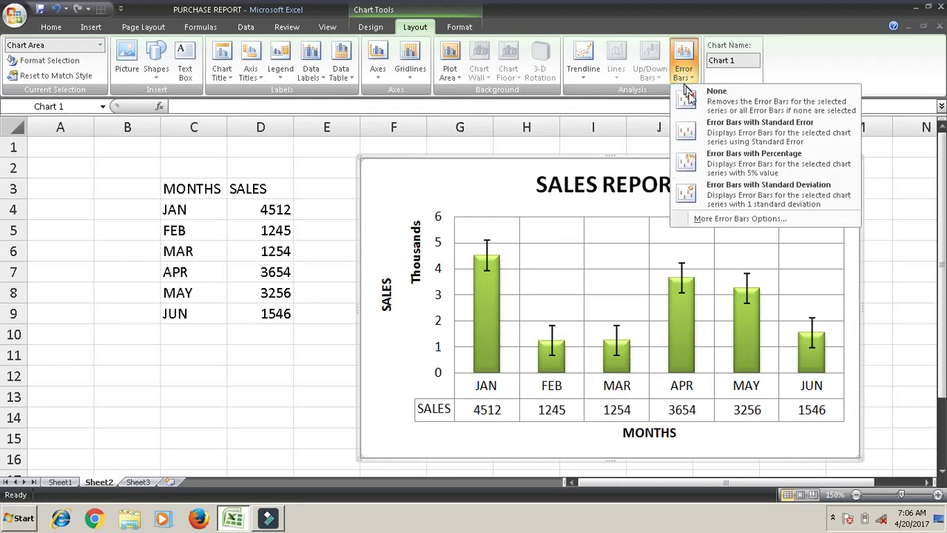
left_click(690, 102)
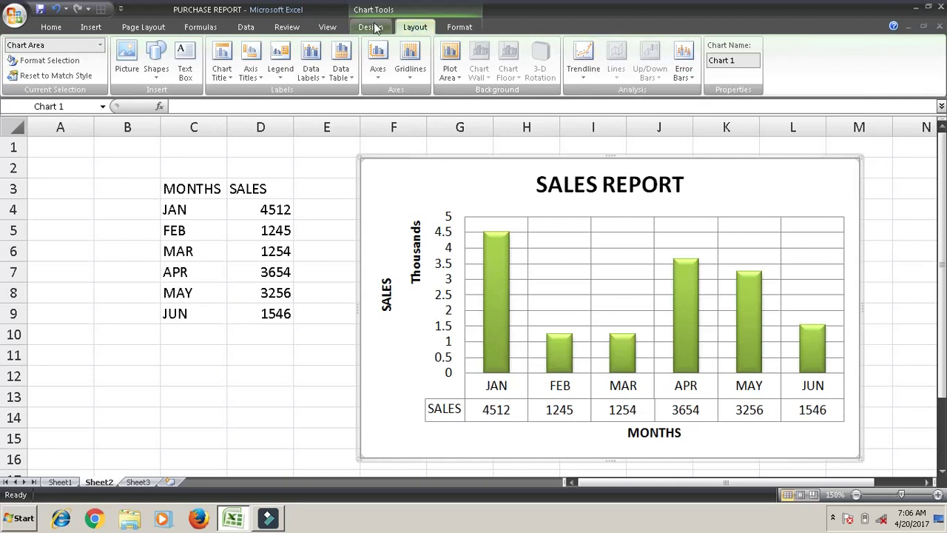
left_click(455, 27)
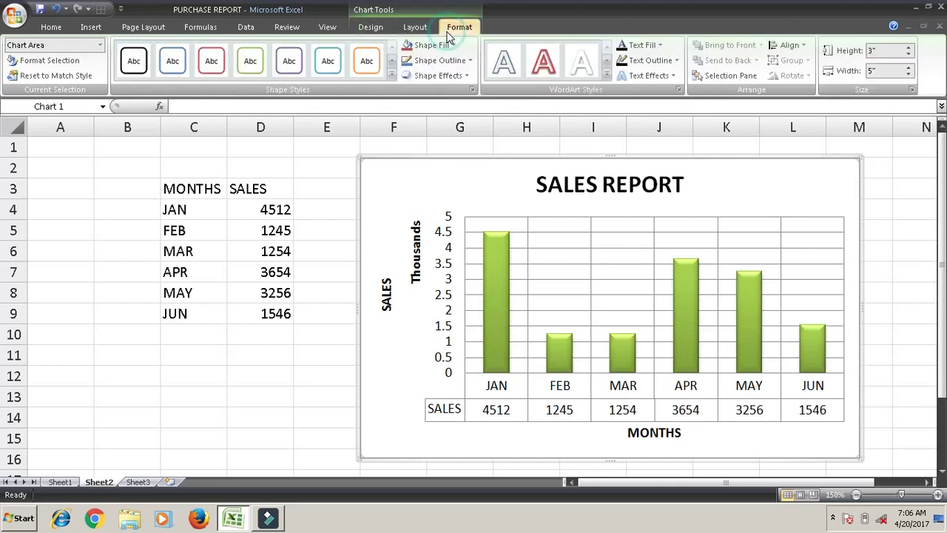
left_click(413, 28)
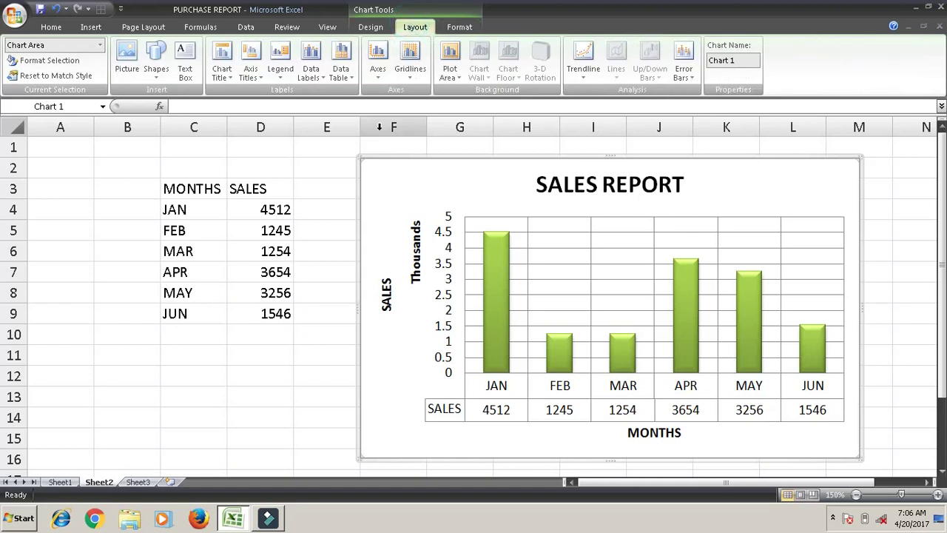
Step: Move the sales report chart to a new chart sheet named Chart1
left_click(453, 163)
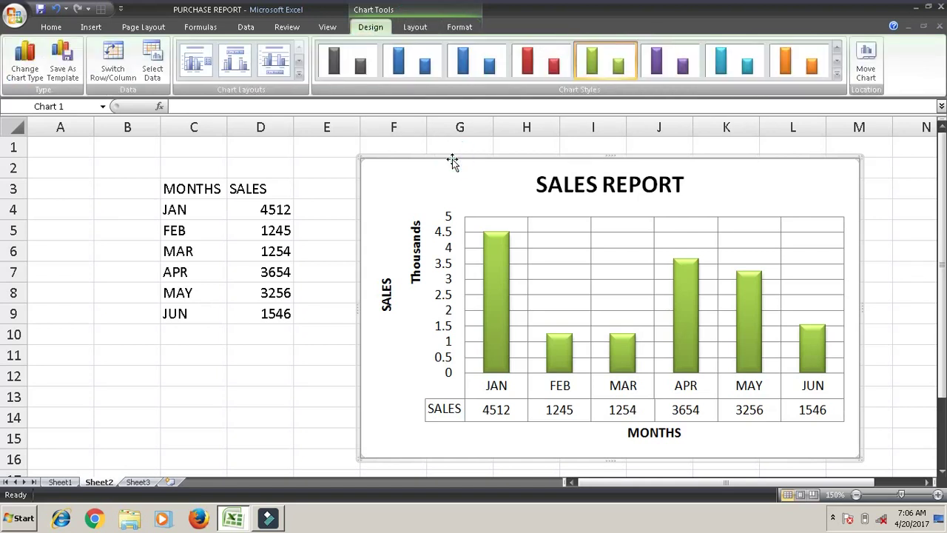
left_click(867, 68)
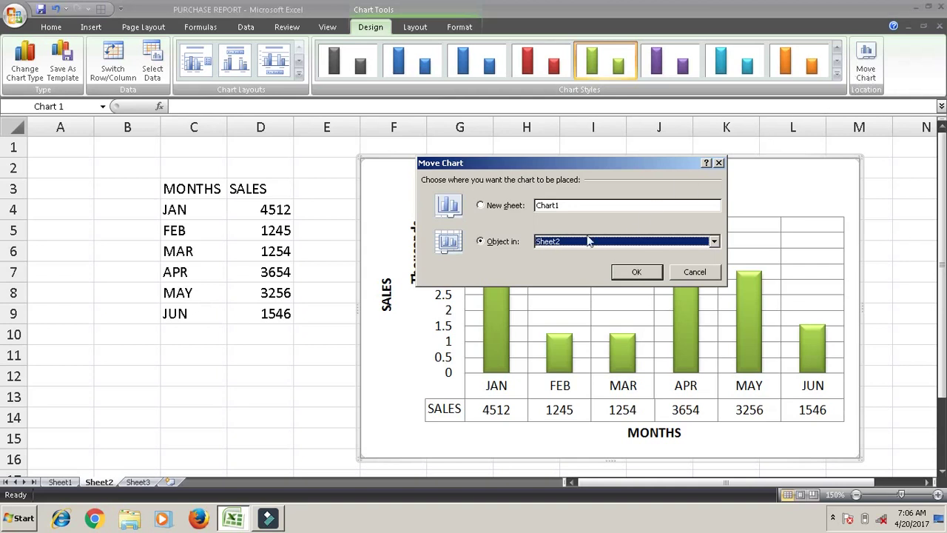
left_click(509, 206)
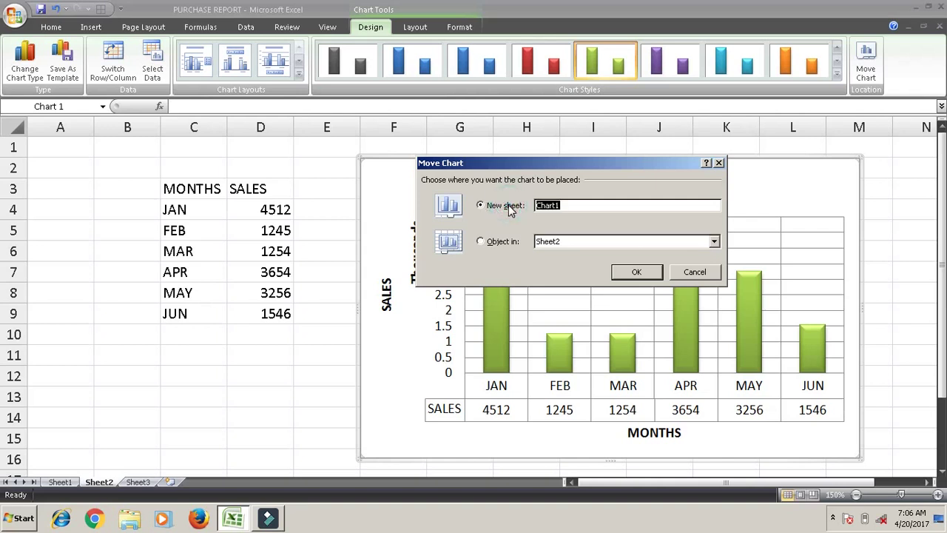
left_click(637, 273)
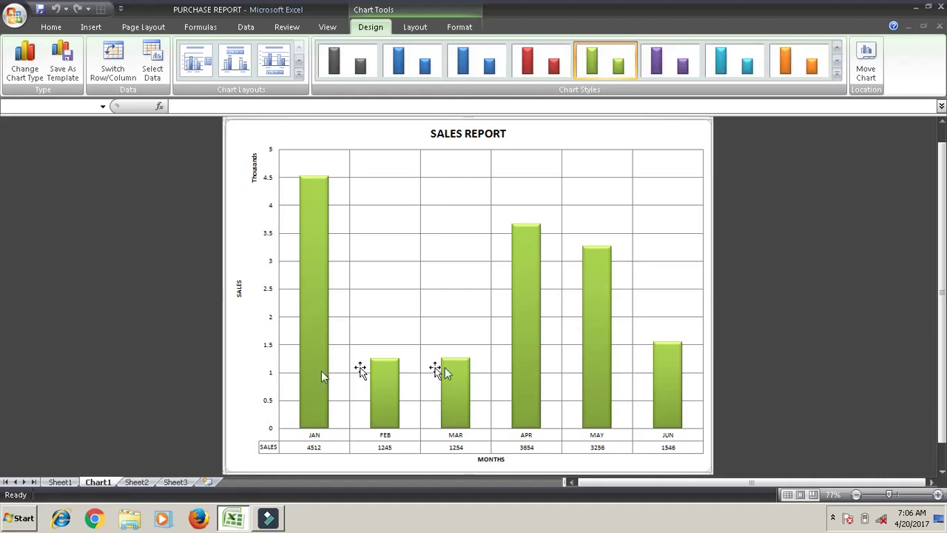
Step: Switch to the purchase report on Sheet1 and select the product names and unit prices in B5:C14
left_click(54, 483)
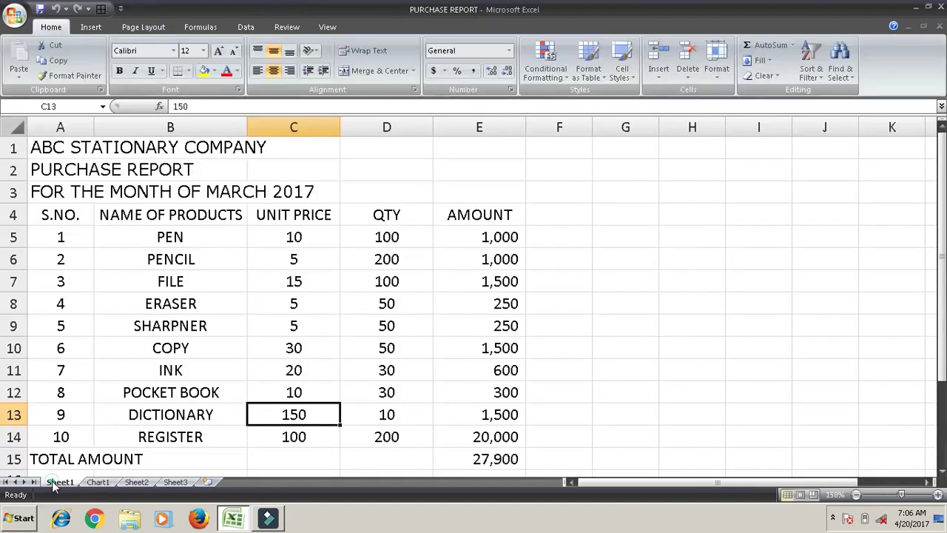
left_click(175, 235)
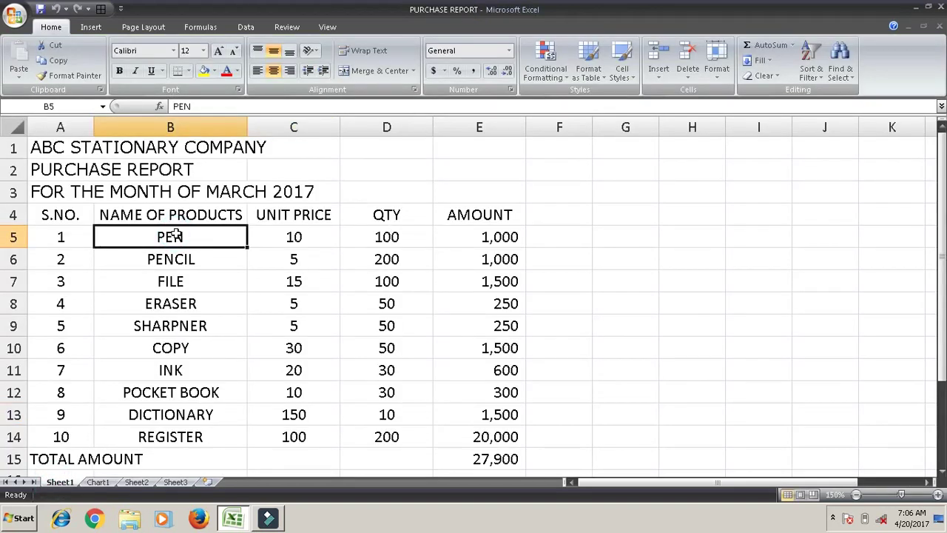
key("shift+Down")
key("shift+Down")
key("shift+Down")
key("shift+Down")
key("shift+Down")
key("shift+Down")
key("shift+Down")
key("shift+Down")
key("shift+Down")
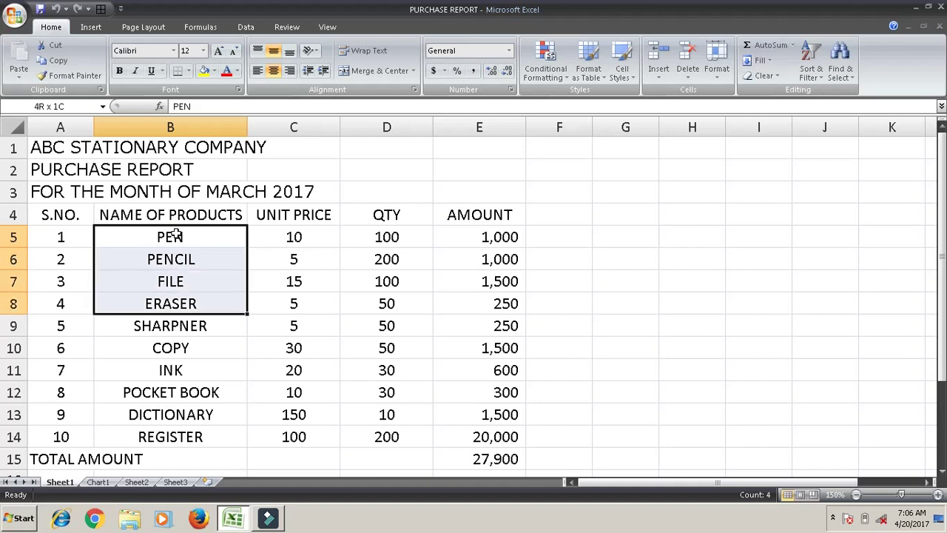
key("shift+Right")
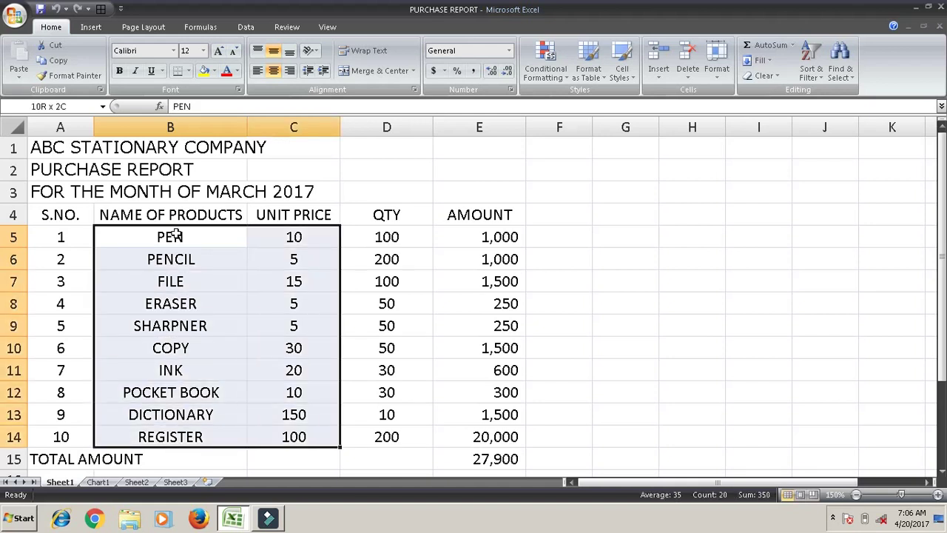
Step: Chart the product names and unit prices including their headers, B4:C14, as a default column chart on its own chart sheet
key("Up")
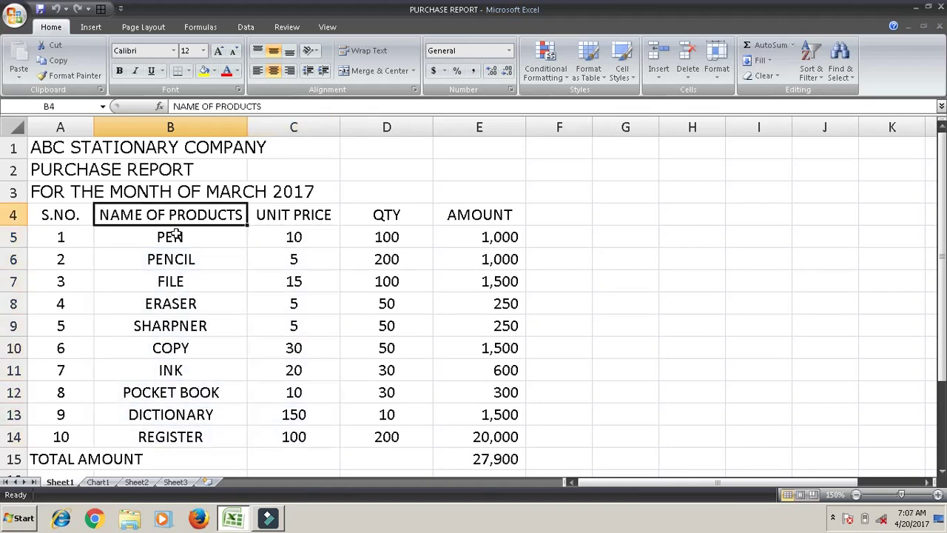
key("shift+Right")
key("shift+Down")
key("shift+Down")
key("shift+Down")
key("shift+Down")
key("shift+Down")
key("shift+Down")
key("shift+Down")
key("shift+Down")
key("shift+Down")
key("shift+Down")
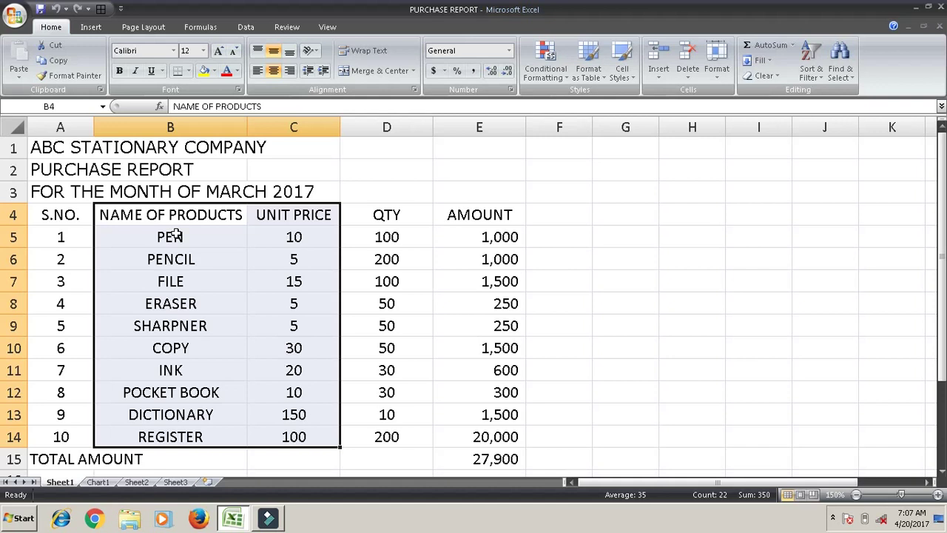
key("F11")
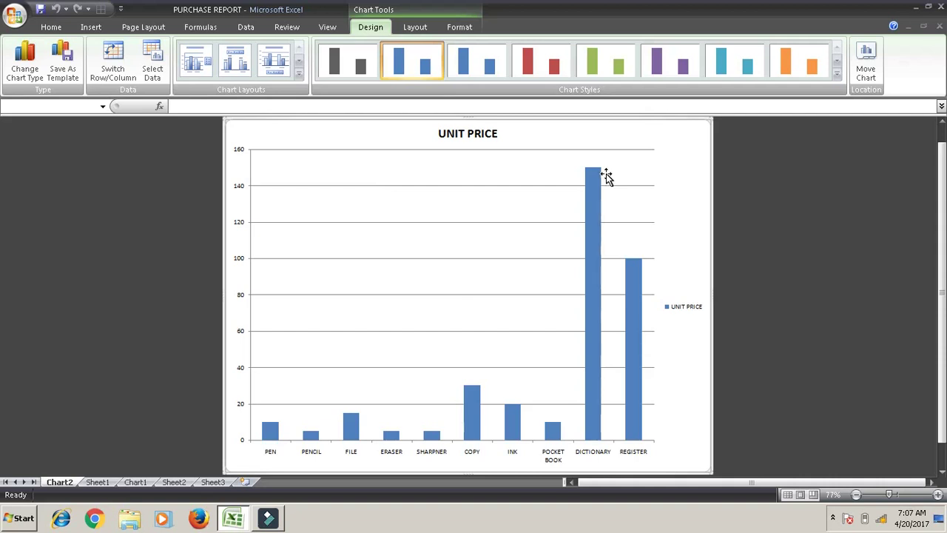
Step: Return to the purchase report on Sheet1 and minimize the program window
left_click(97, 482)
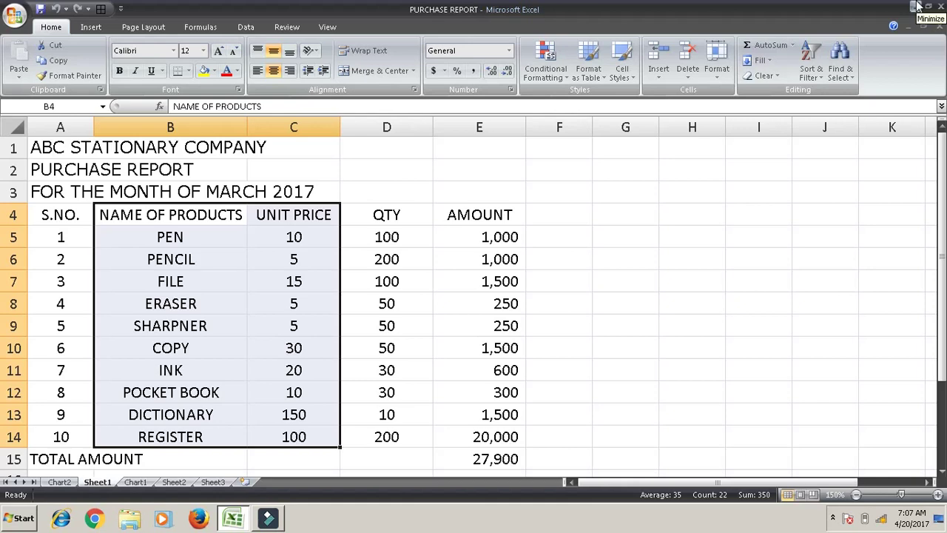
left_click(916, 8)
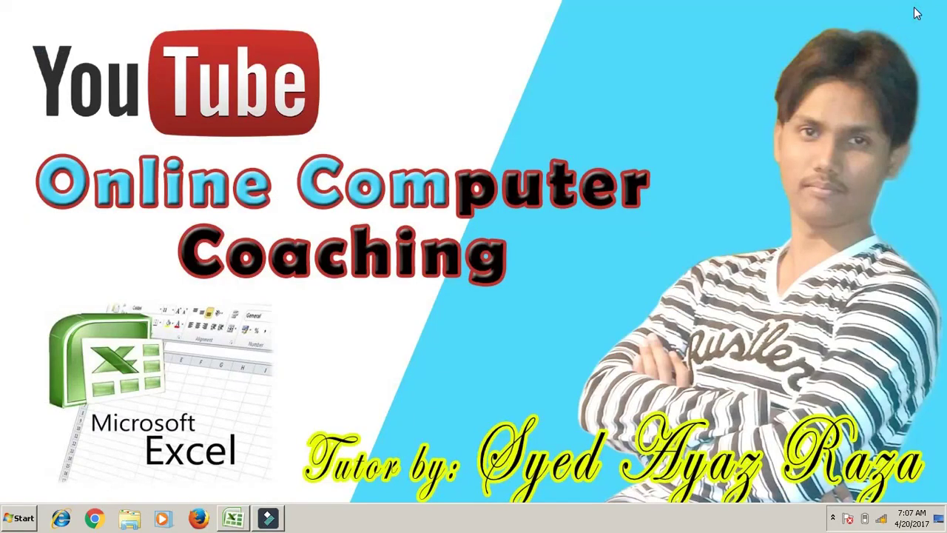